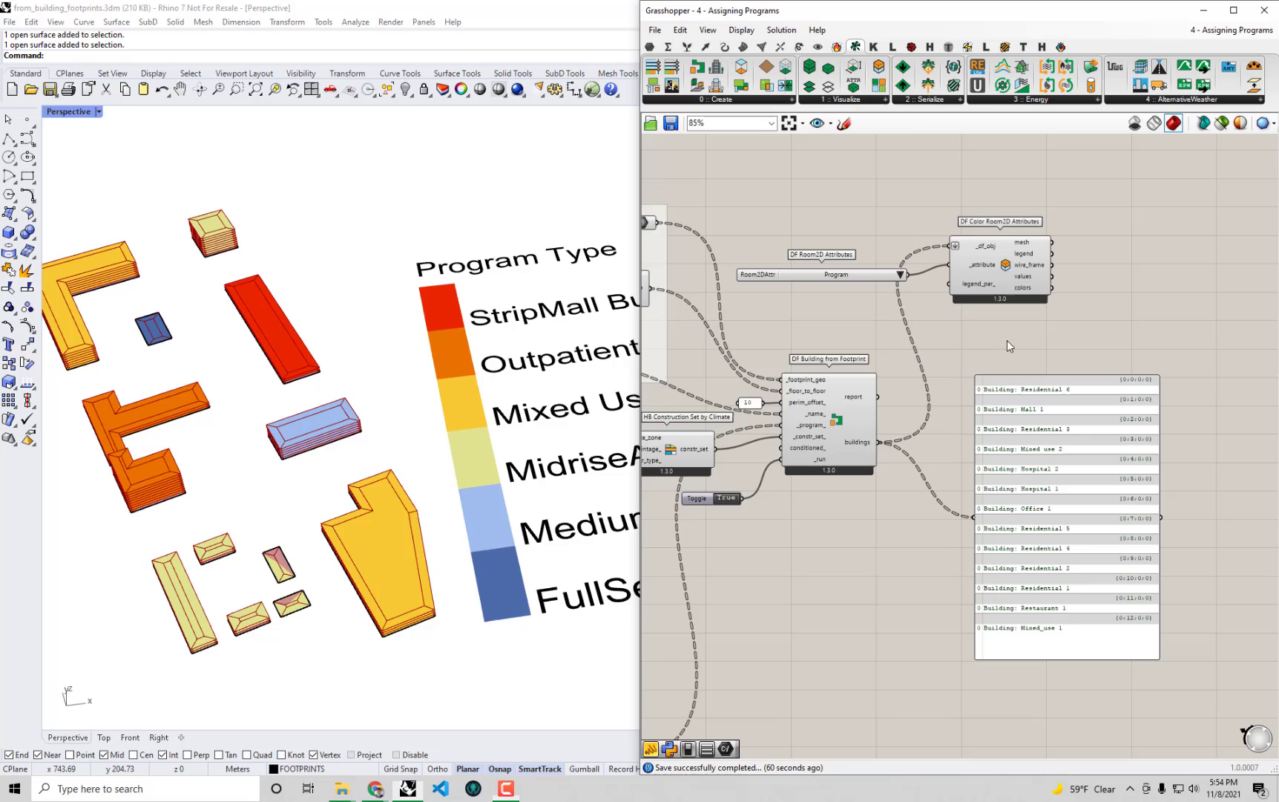
# Enlarge the Grasshopper window to full screen and move the building-list panel farther from the DF Building from Footprint component.
pyautogui.moveTo(921, 14); pyautogui.dragTo(839, 0)
pyautogui.moveTo(786, 261); pyautogui.dragTo(1002, 233, button='right')
pyautogui.moveTo(534, 377); pyautogui.dragTo(631, 356, button='right')
pyautogui.scroll(1, 421, 207)
pyautogui.scroll(1, 792, 401)
pyautogui.moveTo(792, 404); pyautogui.dragTo(766, 427, button='right')
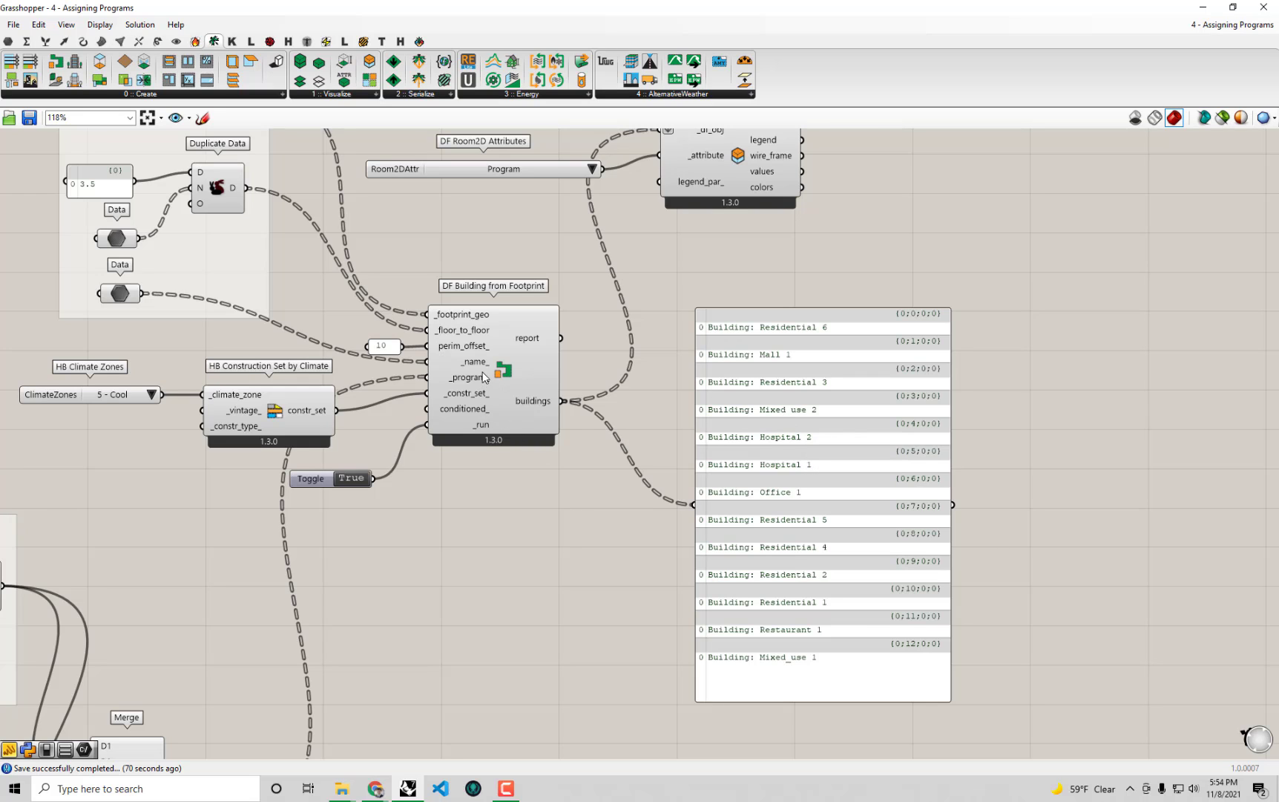
pyautogui.moveTo(774, 439); pyautogui.dragTo(800, 438)
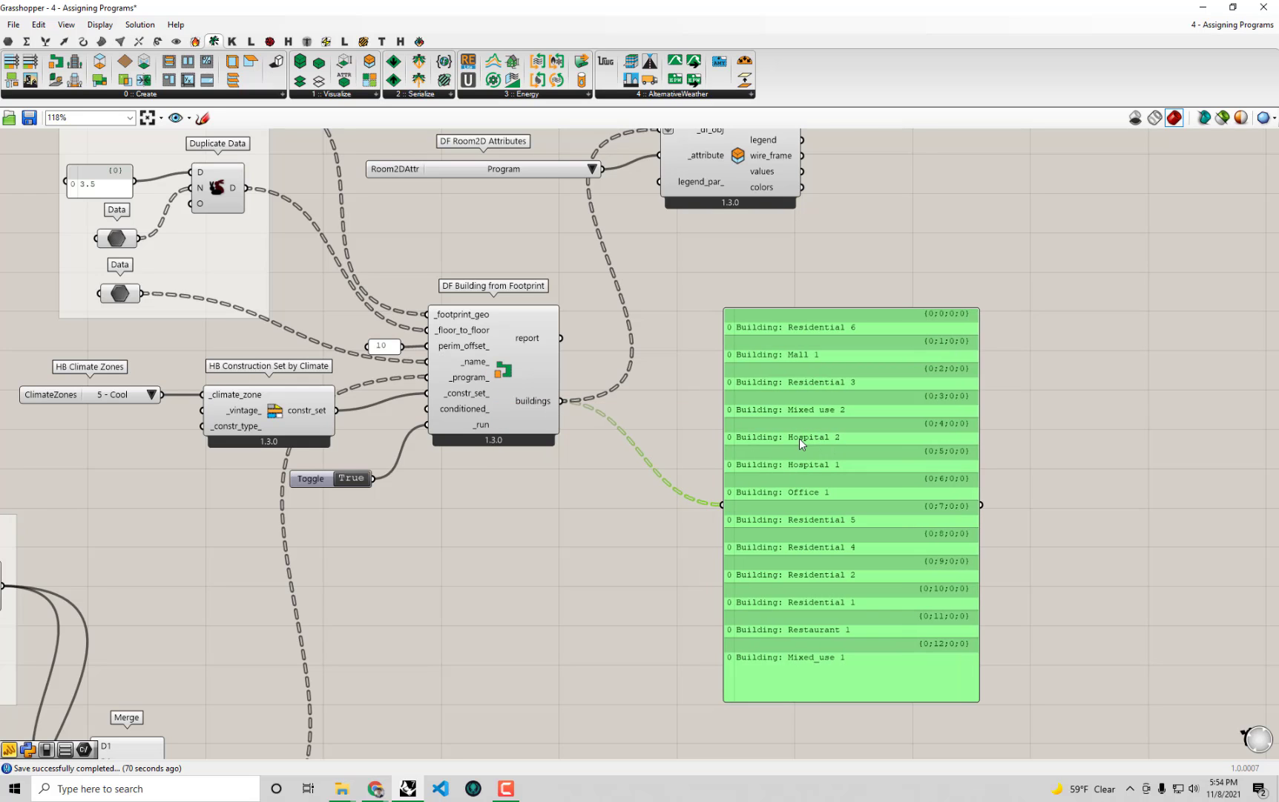
pyautogui.moveTo(821, 461); pyautogui.dragTo(834, 487, button='right')
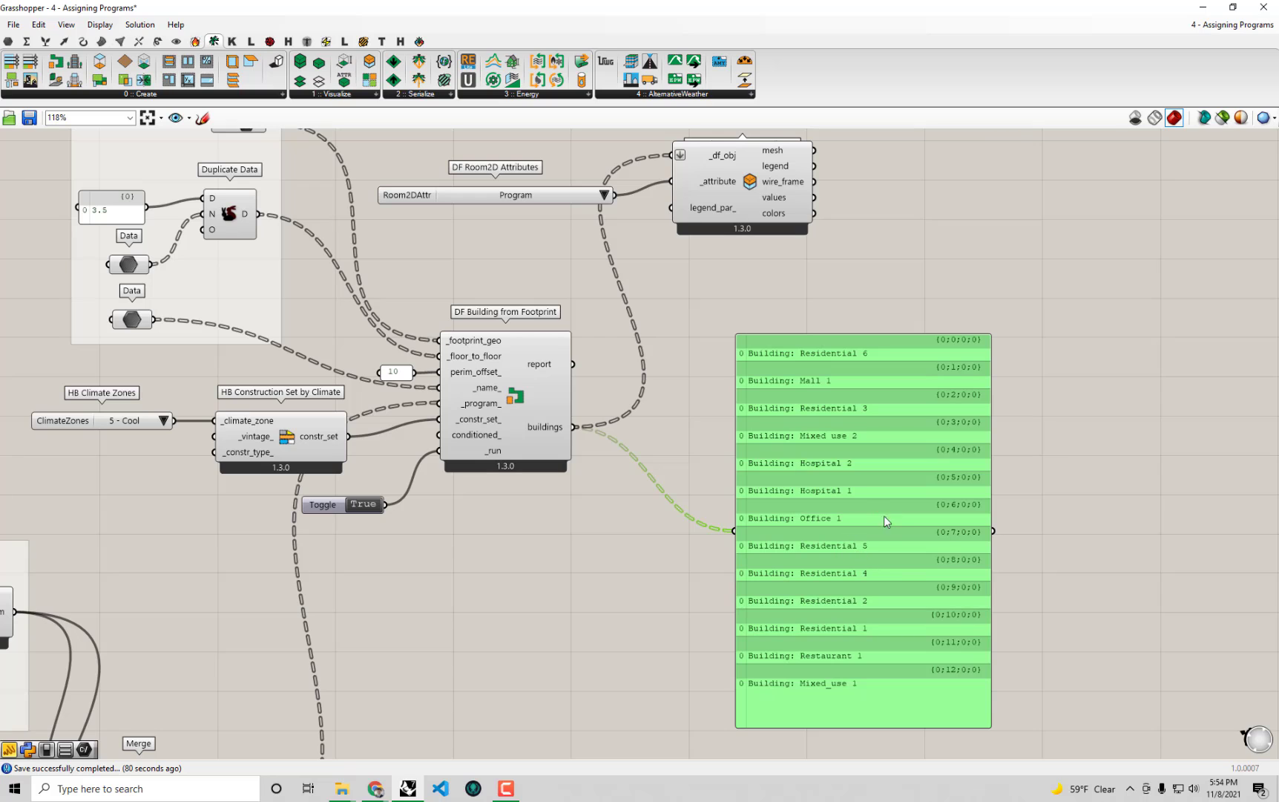
pyautogui.moveTo(862, 535); pyautogui.dragTo(1050, 455)
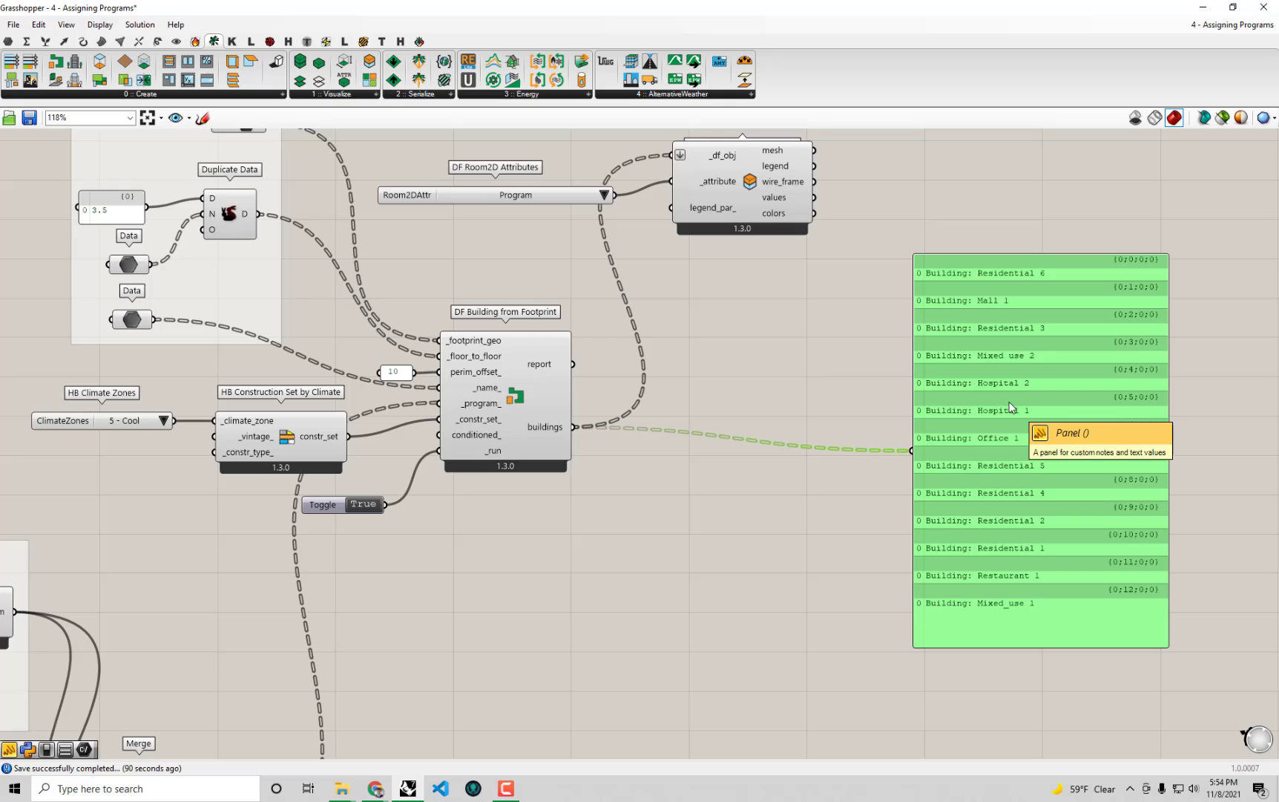
pyautogui.moveTo(1010, 406); pyautogui.dragTo(989, 450, button='right')
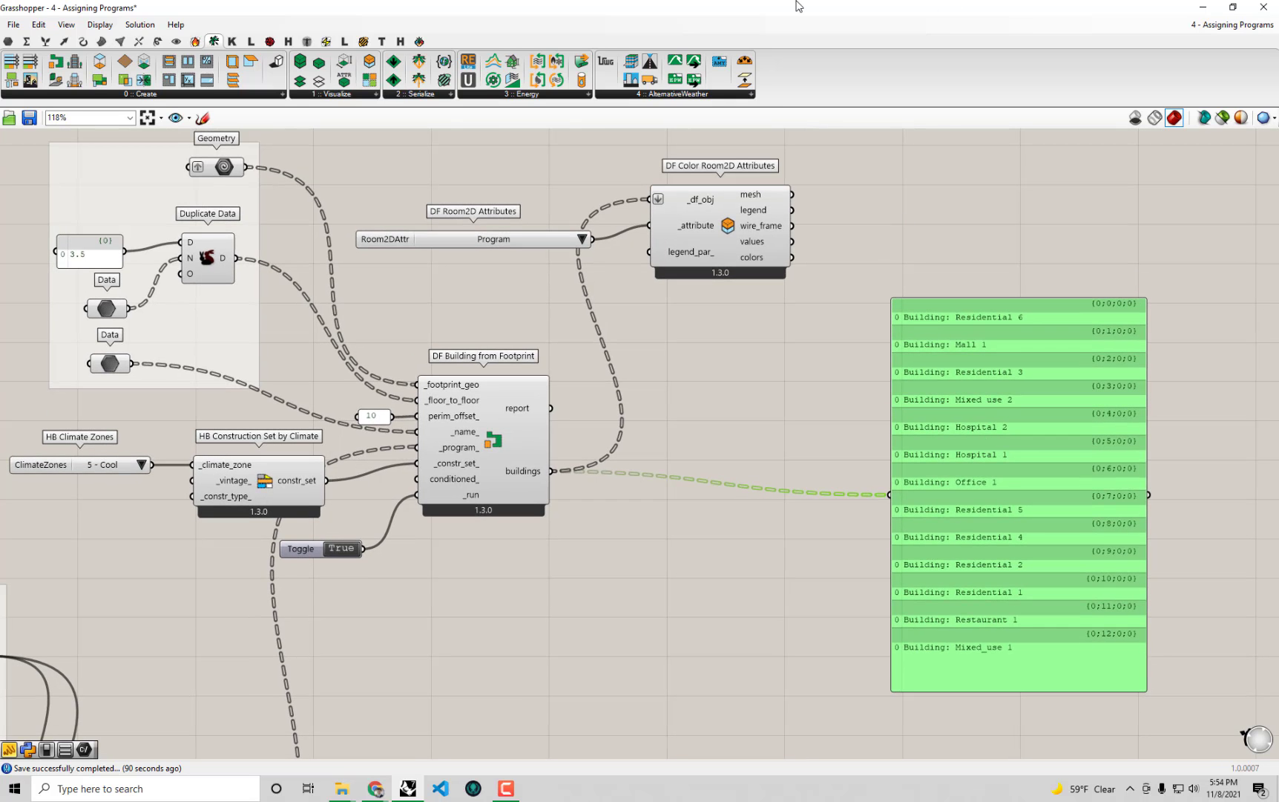
# Examine the buildings colored by program and the Program Type legend in the Rhino perspective view.
pyautogui.click(720, 223)
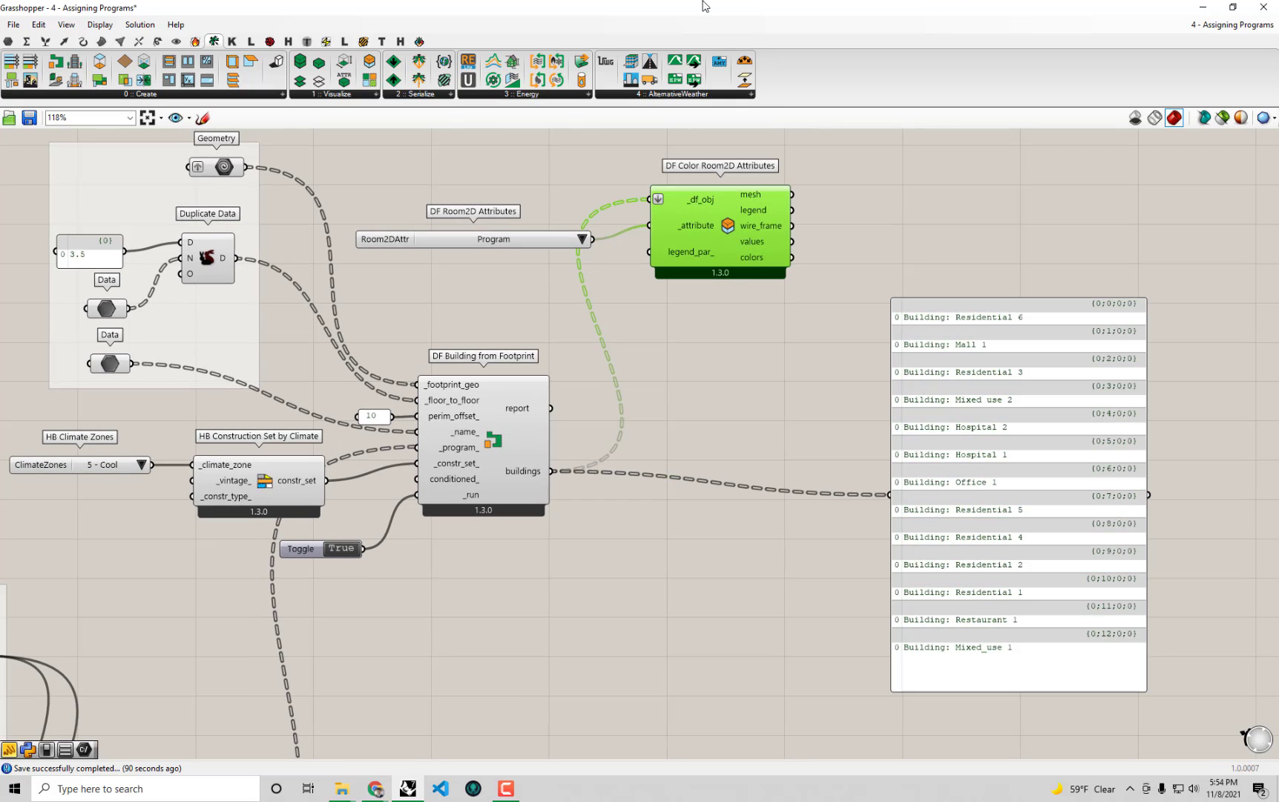
pyautogui.doubleClick(643, 8)
pyautogui.moveTo(1278, 180); pyautogui.dragTo(1278, 182)
pyautogui.click(1119, 339)
pyautogui.moveTo(1076, 338); pyautogui.dragTo(853, 359, button='right')
pyautogui.moveTo(422, 527); pyautogui.dragTo(230, 310, button='right')
pyautogui.moveTo(358, 385); pyautogui.dragTo(353, 449, button='right')
pyautogui.scroll(-7, 322, 432)
pyautogui.scroll(-2, 375, 444)
pyautogui.moveTo(1247, 413); pyautogui.dragTo(1106, 408, button='right')
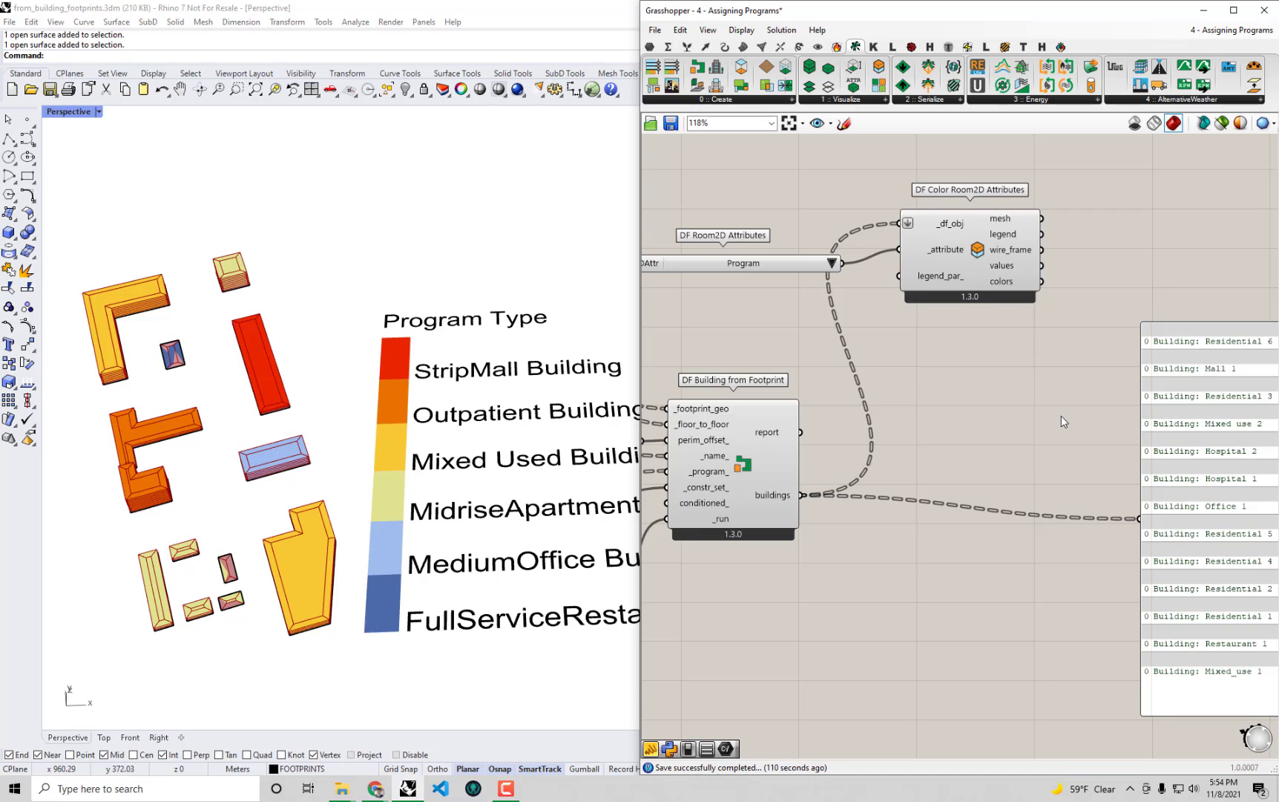
# Return the Grasshopper window to full screen and reposition the building-list panel to leave open canvas beside DF Building from Footprint.
pyautogui.doubleClick(958, 11)
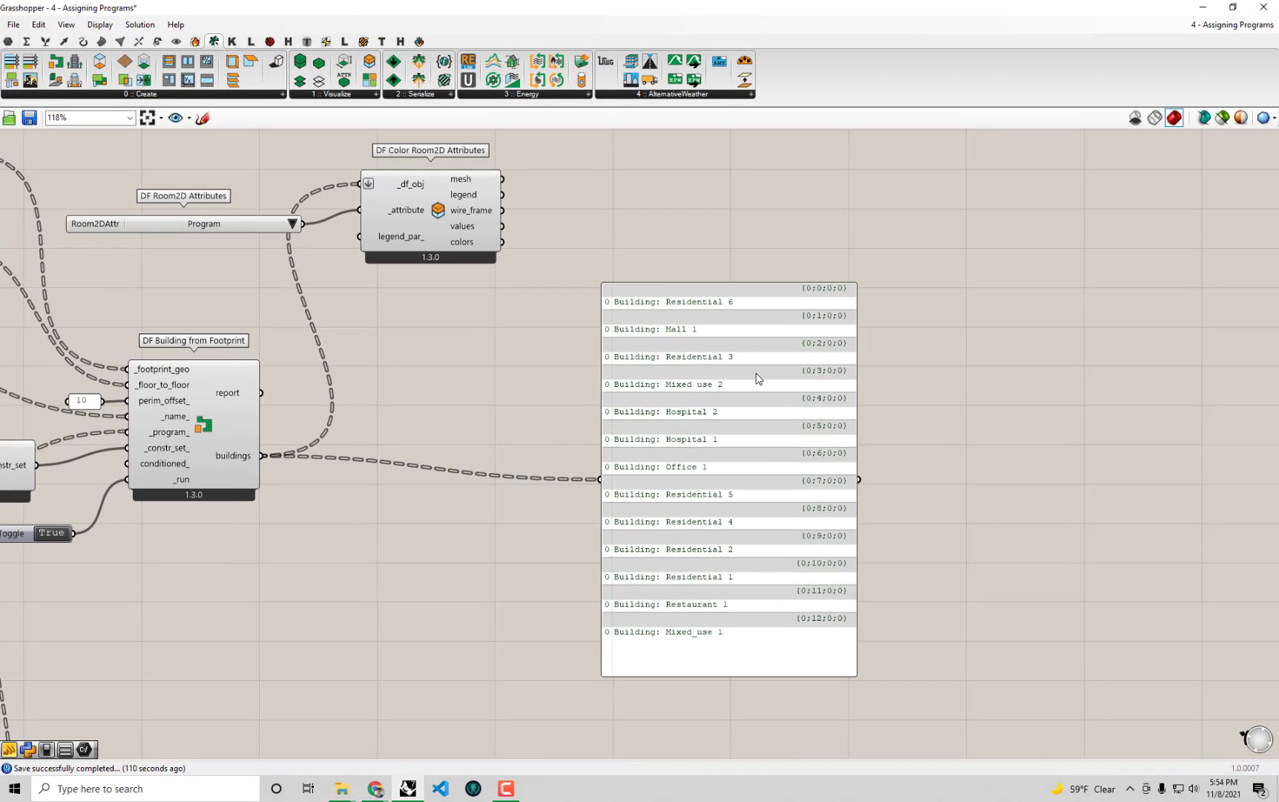
pyautogui.moveTo(756, 373); pyautogui.dragTo(872, 349)
pyautogui.moveTo(743, 367); pyautogui.dragTo(850, 372, button='right')
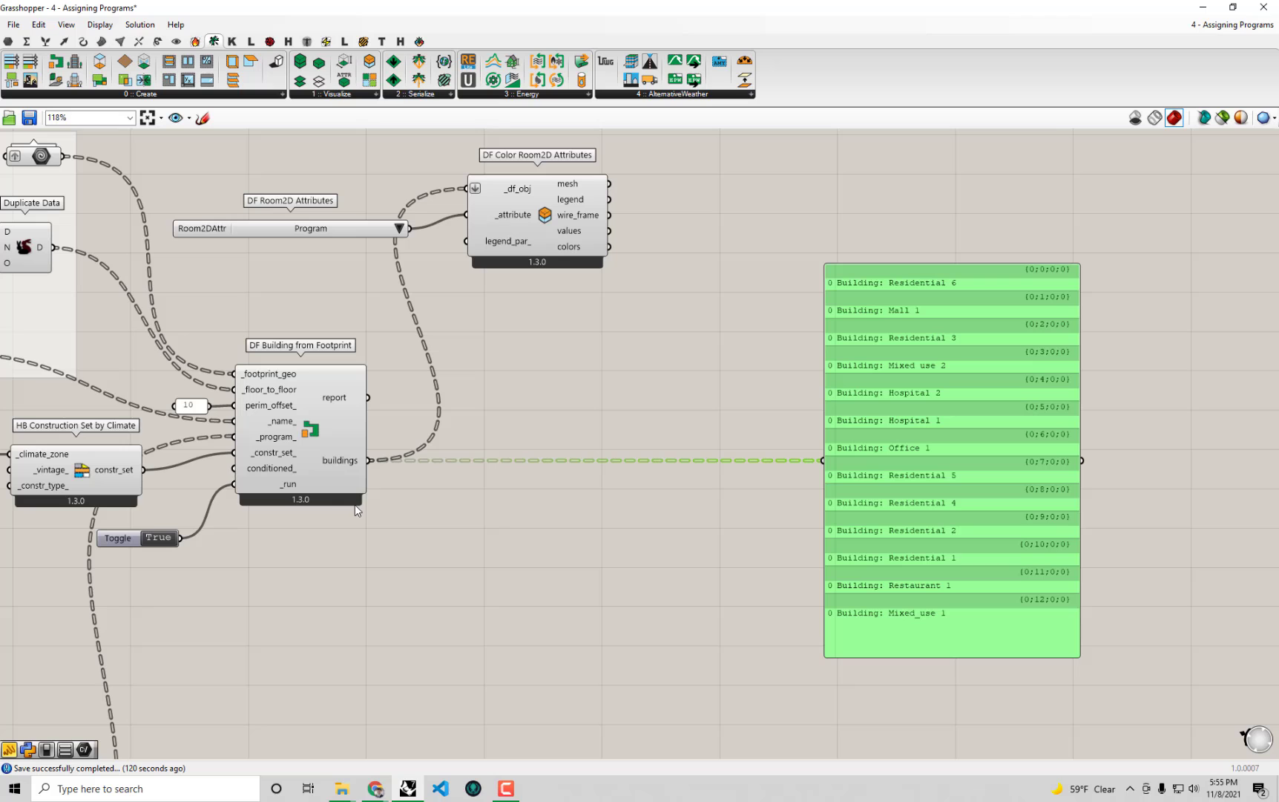
pyautogui.moveTo(931, 454); pyautogui.dragTo(901, 471)
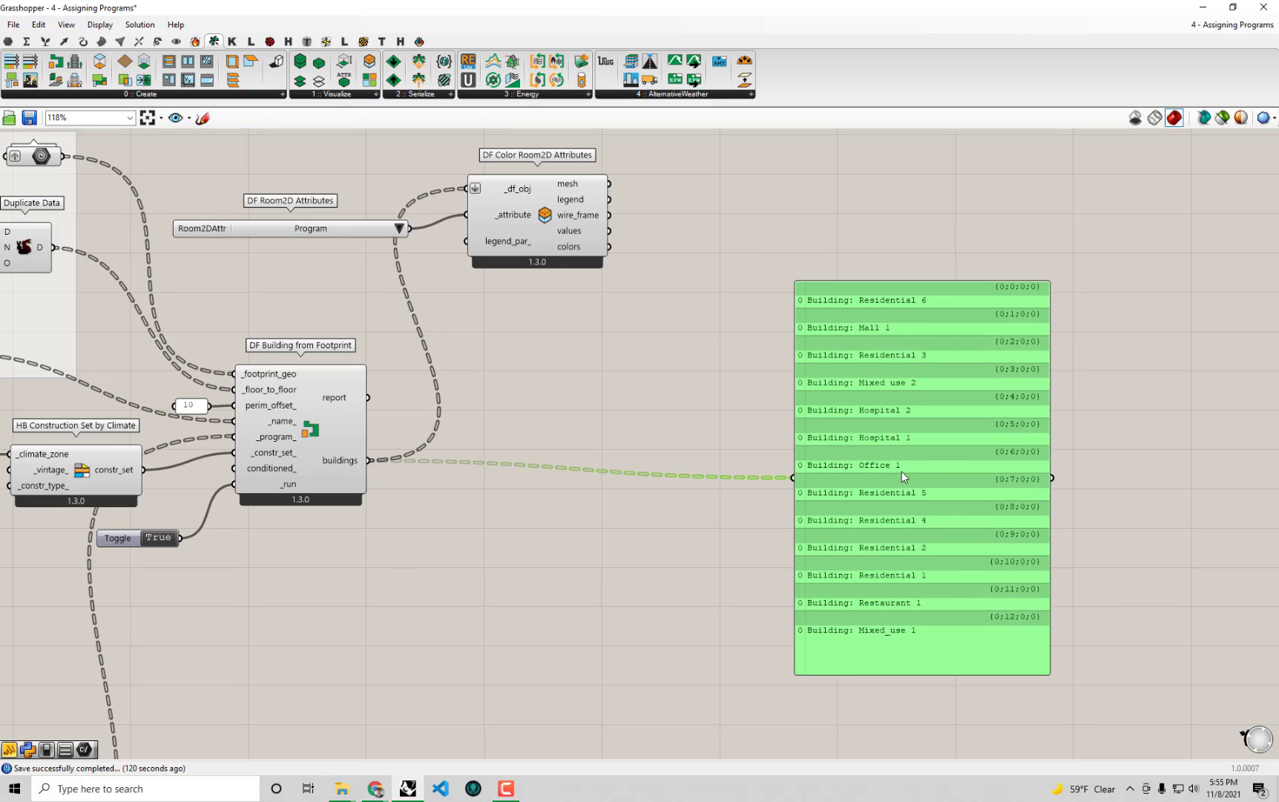
pyautogui.scroll(2, 586, 377)
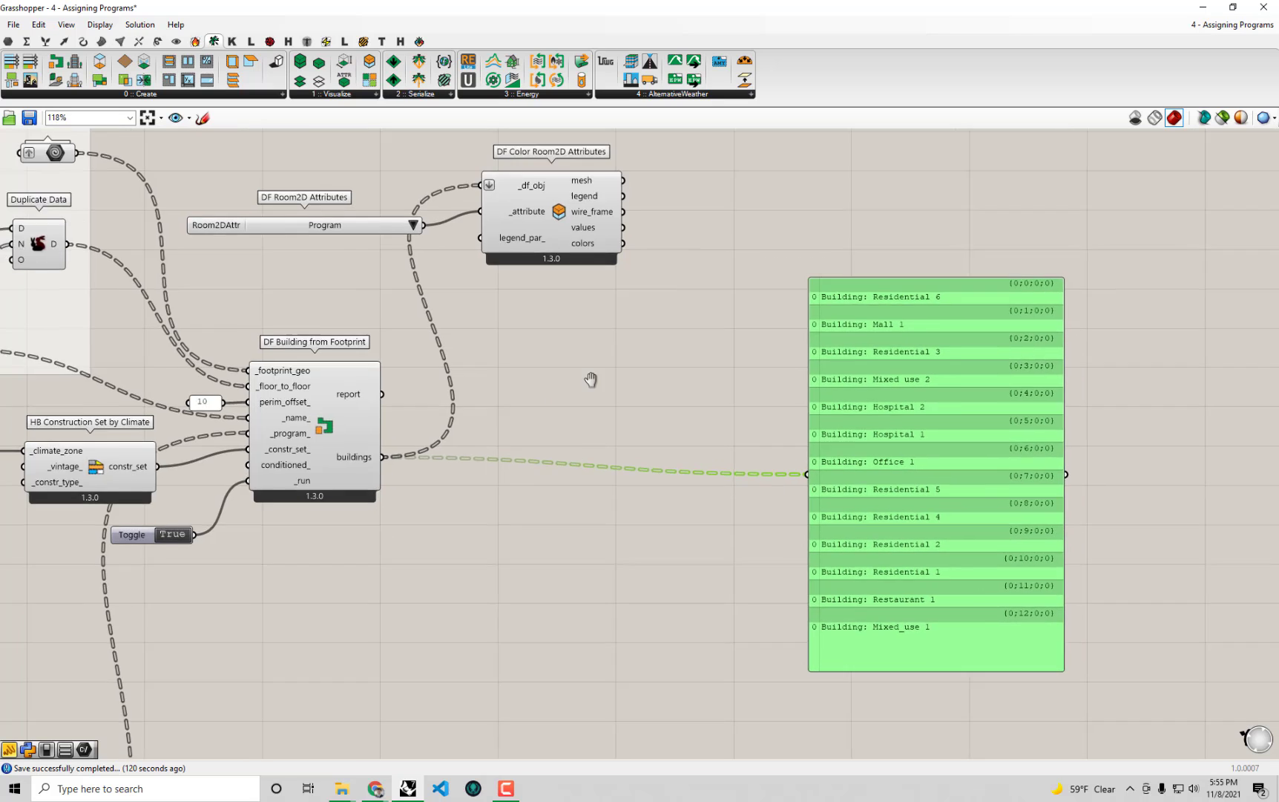
pyautogui.moveTo(1025, 307); pyautogui.dragTo(1000, 345)
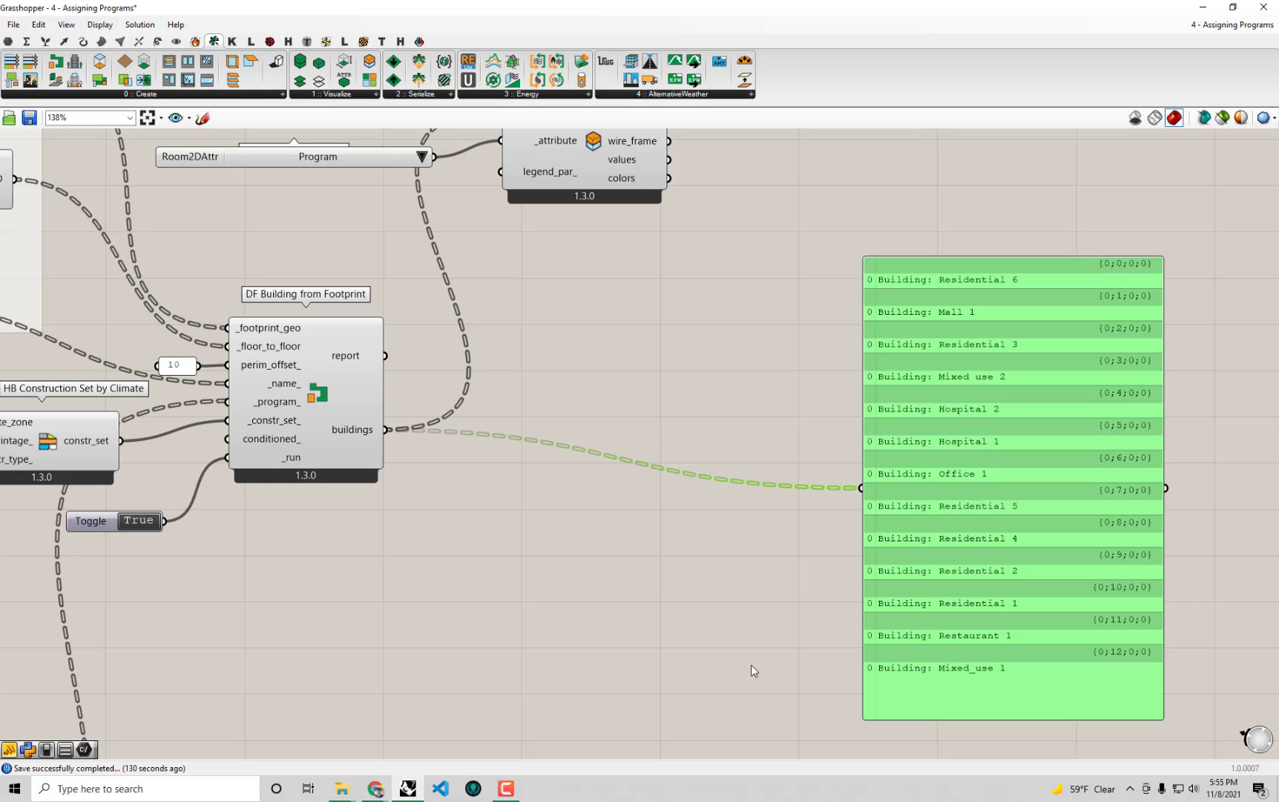
# Add a DF Model component and connect the buildings output of DF Building from Footprint to its _buildings input.
pyautogui.moveTo(276, 377)
pyautogui.moveTo(273, 188); pyautogui.dragTo(286, 231, button='right')
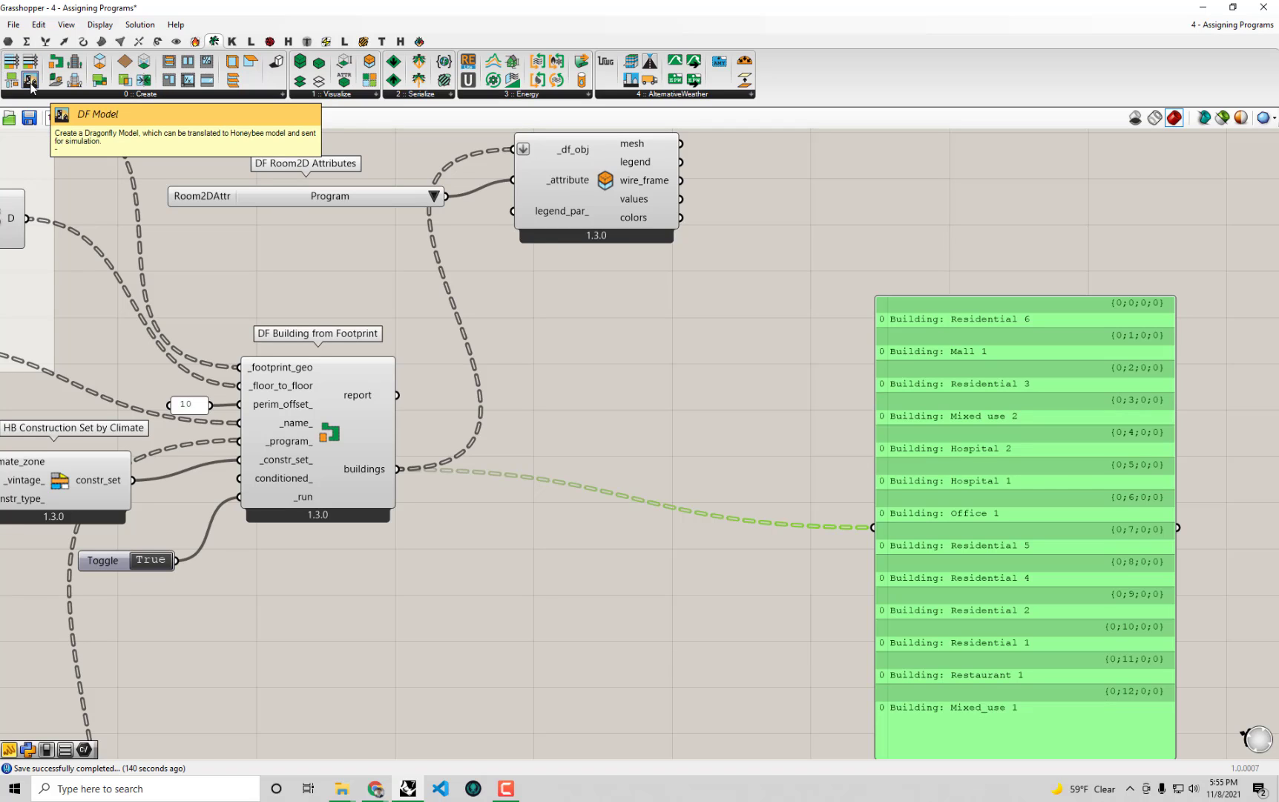
pyautogui.moveTo(33, 82); pyautogui.dragTo(717, 450)
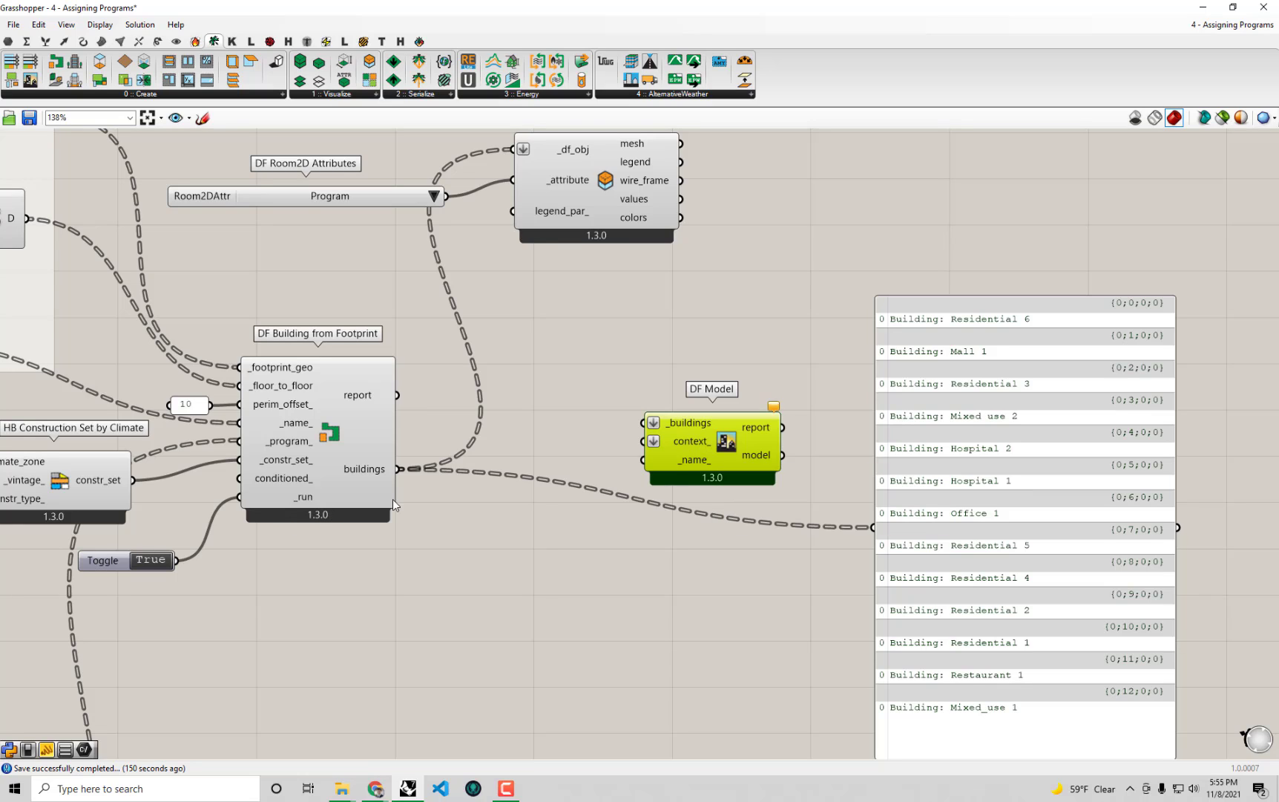
pyautogui.moveTo(399, 468); pyautogui.dragTo(644, 422)
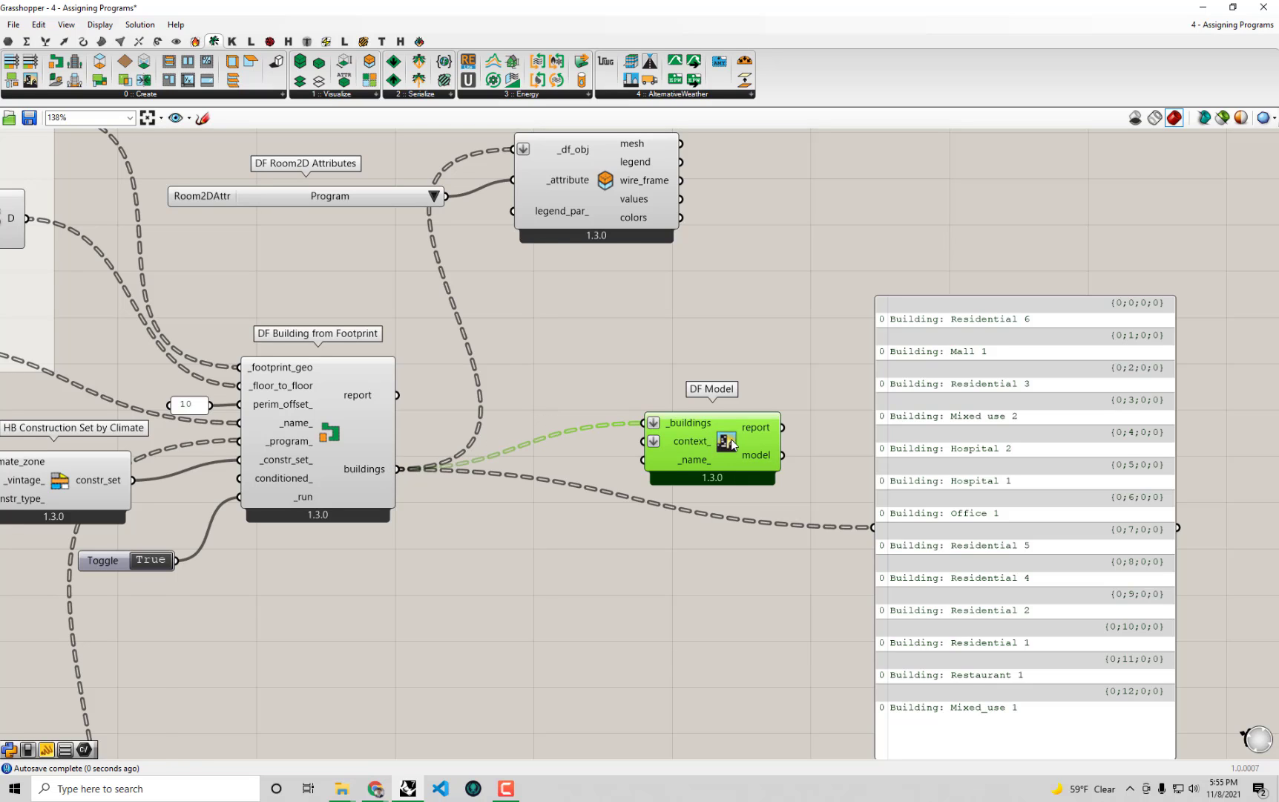
# Connect the DF Model's model output to the existing panel in place of the building list, and shrink the panel.
pyautogui.moveTo(762, 447); pyautogui.dragTo(874, 527)
pyautogui.moveTo(1087, 664); pyautogui.dragTo(1084, 644)
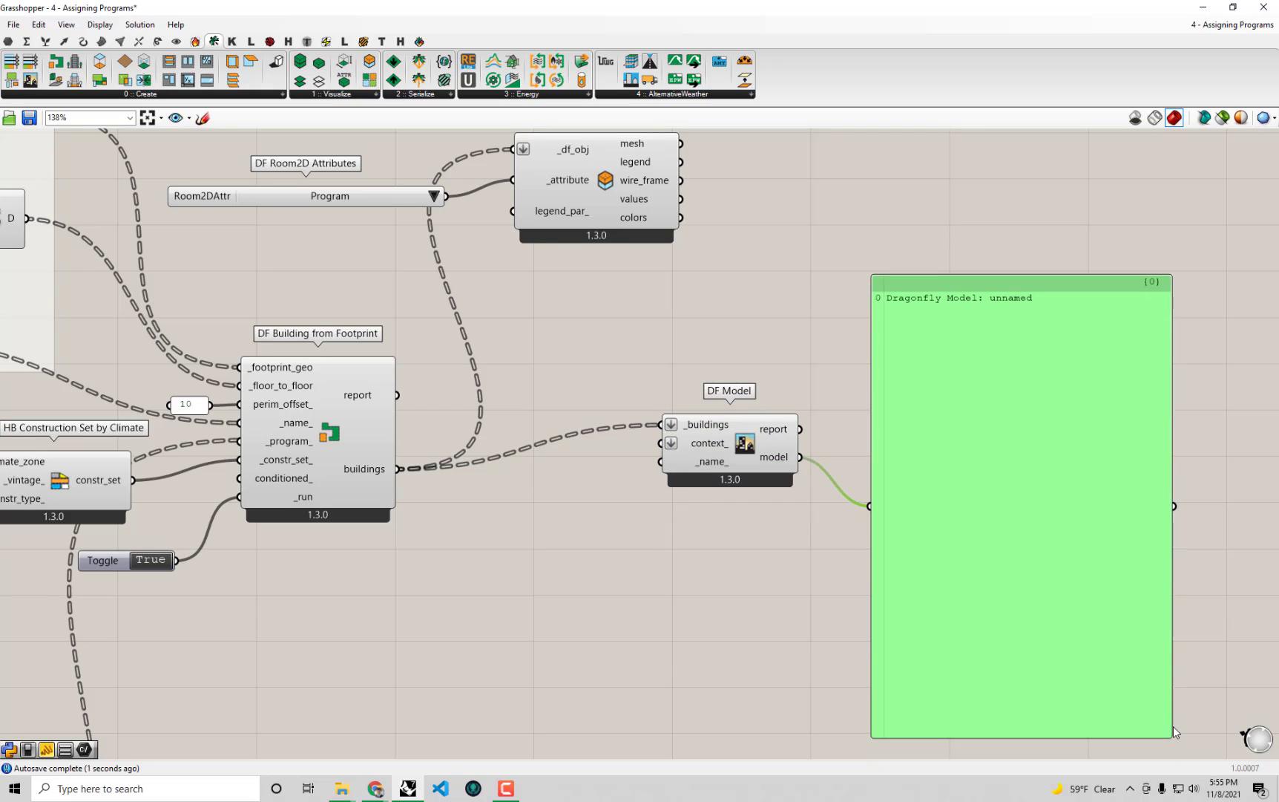
pyautogui.moveTo(1173, 735); pyautogui.dragTo(1096, 471)
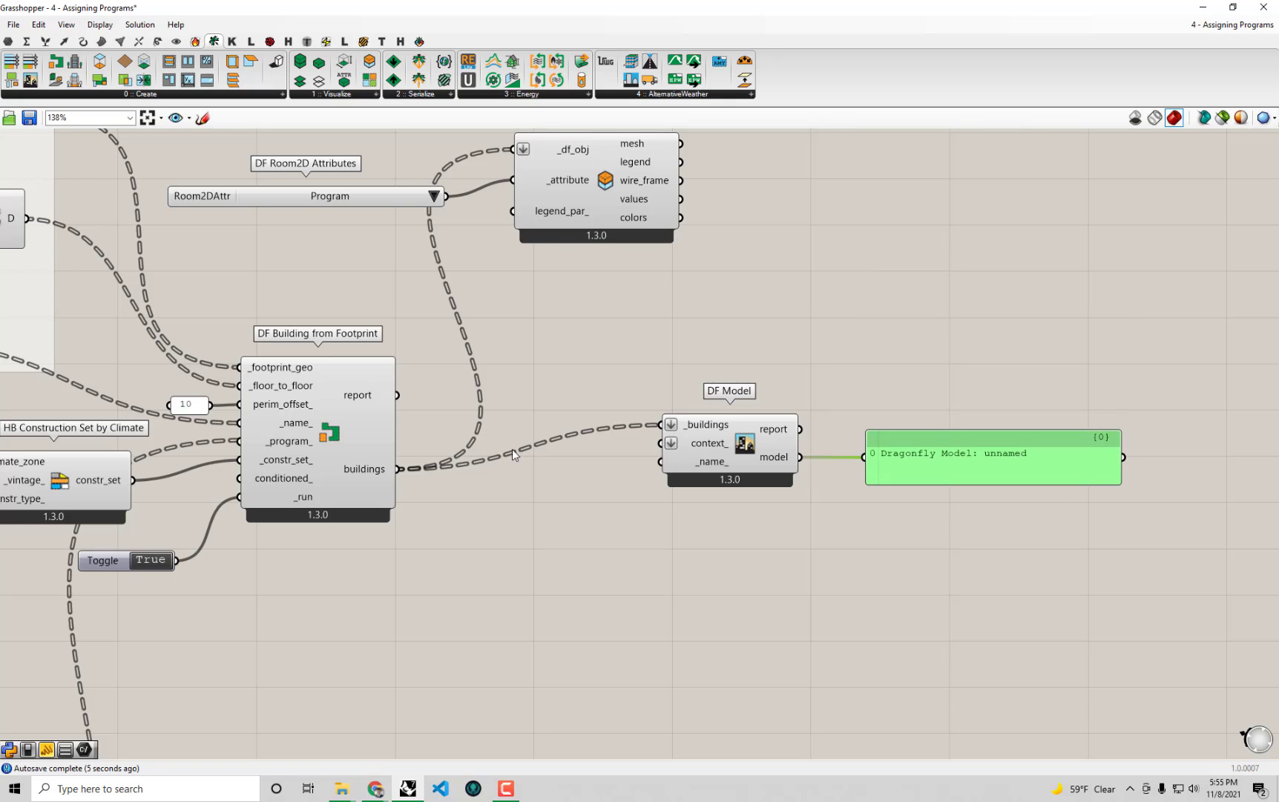
# Move the DF Model component and its output panel together lower and farther from DF Building from Footprint.
pyautogui.click(324, 454)
pyautogui.moveTo(324, 455); pyautogui.dragTo(484, 452, button='right')
pyautogui.moveTo(808, 461); pyautogui.dragTo(617, 477, button='right')
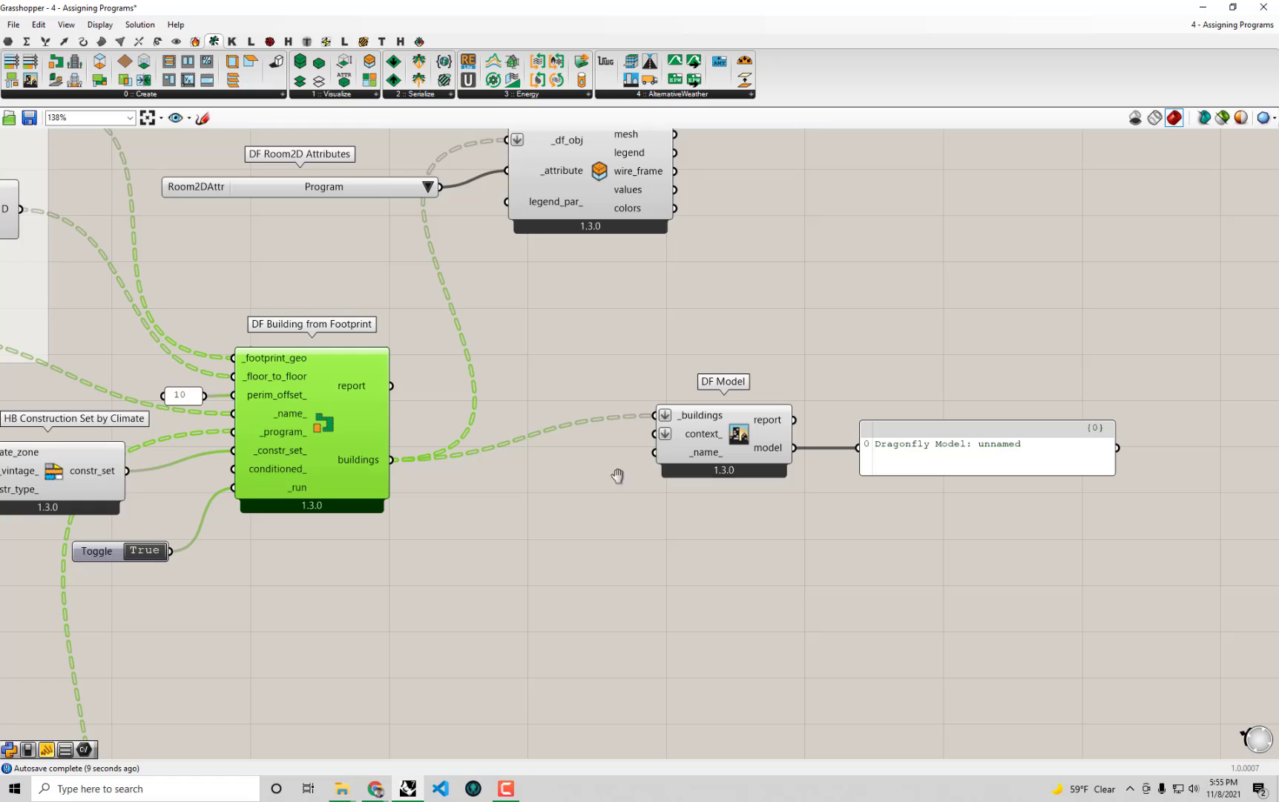
pyautogui.moveTo(706, 460)
pyautogui.mouseDown()
pyautogui.moveTo(738, 457)
pyautogui.moveTo(729, 464)
pyautogui.mouseUp()
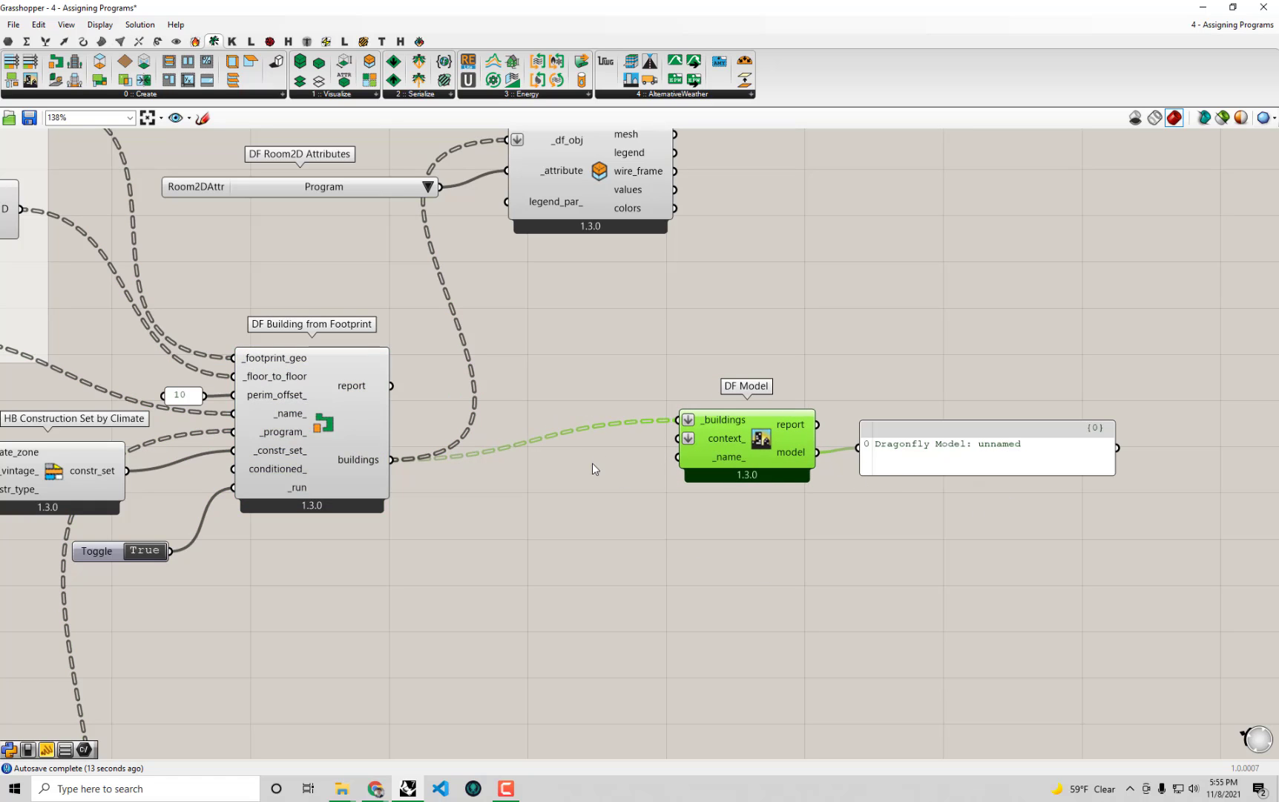
pyautogui.moveTo(1053, 566); pyautogui.dragTo(779, 417)
pyautogui.moveTo(729, 462); pyautogui.dragTo(755, 518)
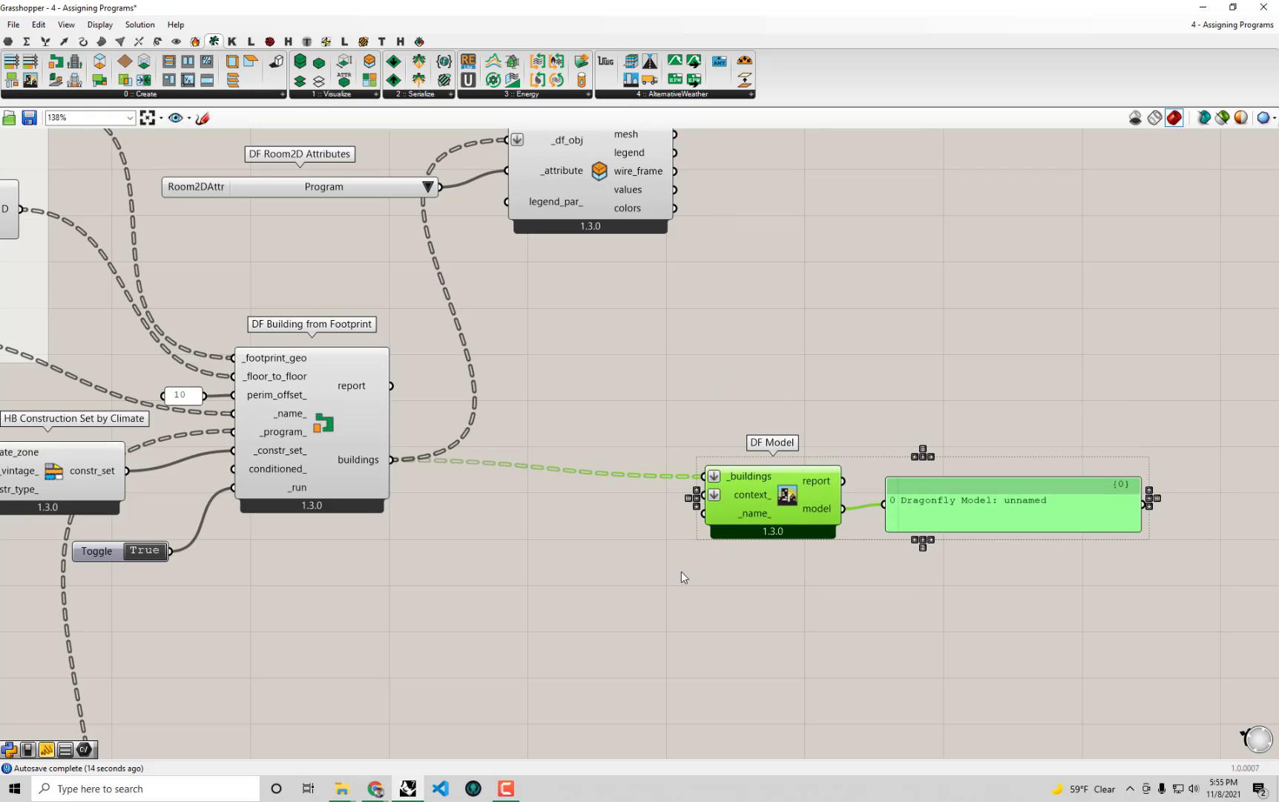
# Create a text panel reading "New Buffalo District" and connect it to the DF Model's _name_ input.
pyautogui.doubleClick(619, 539)
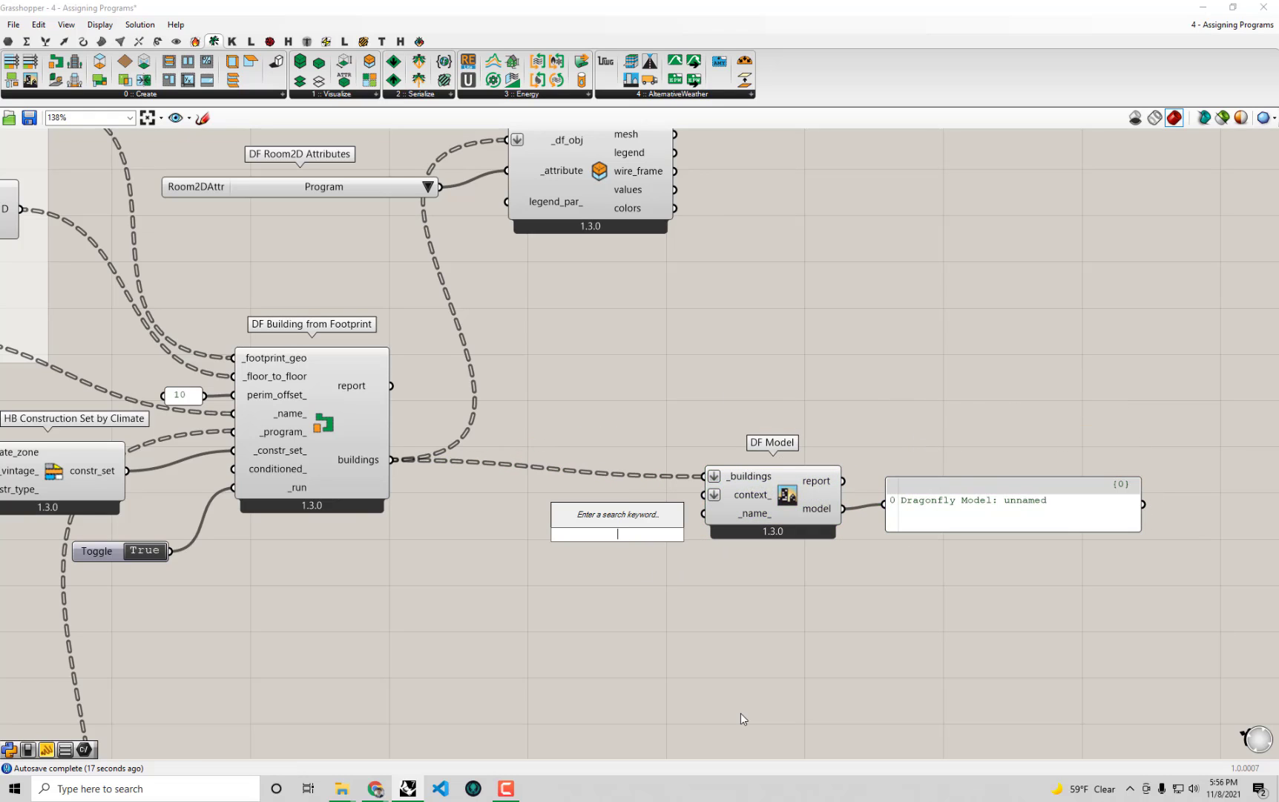
pyautogui.write('"Ne')
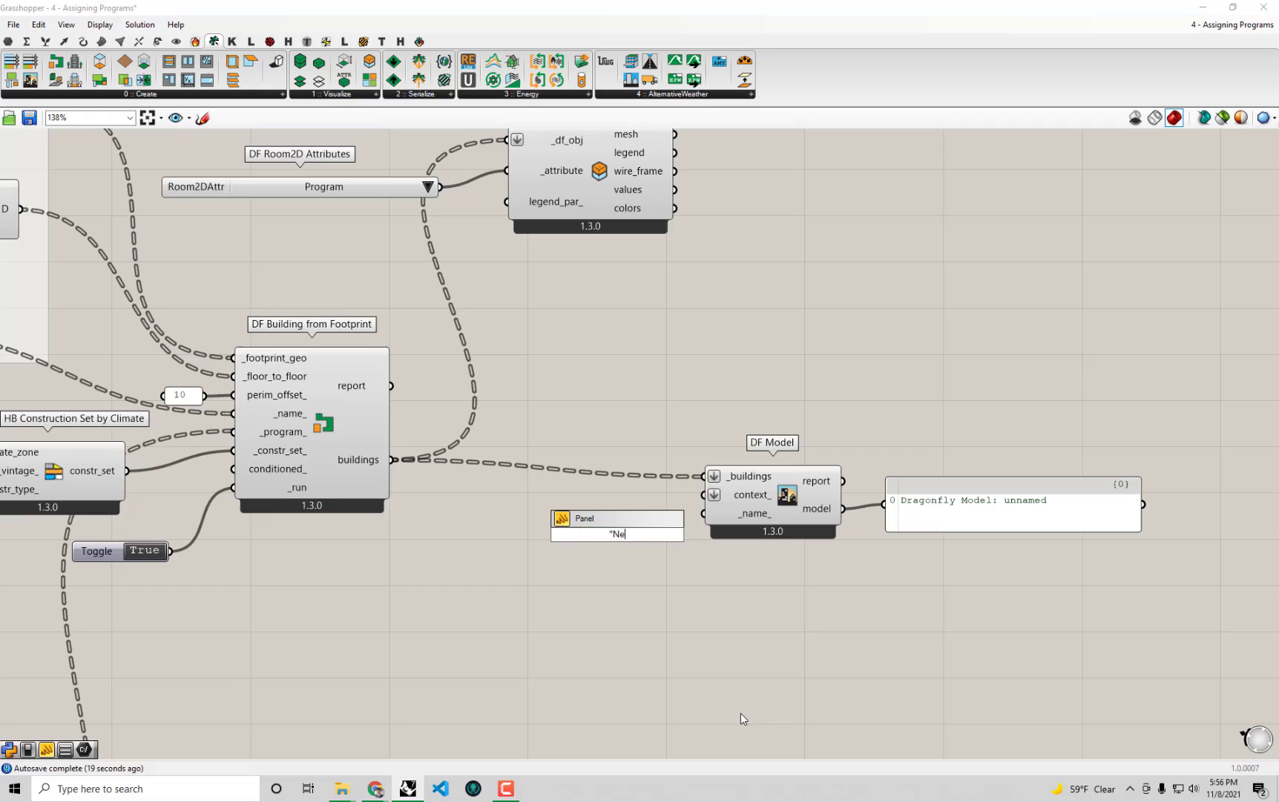
pyautogui.write('w Buffalo District')
pyautogui.press('Return')
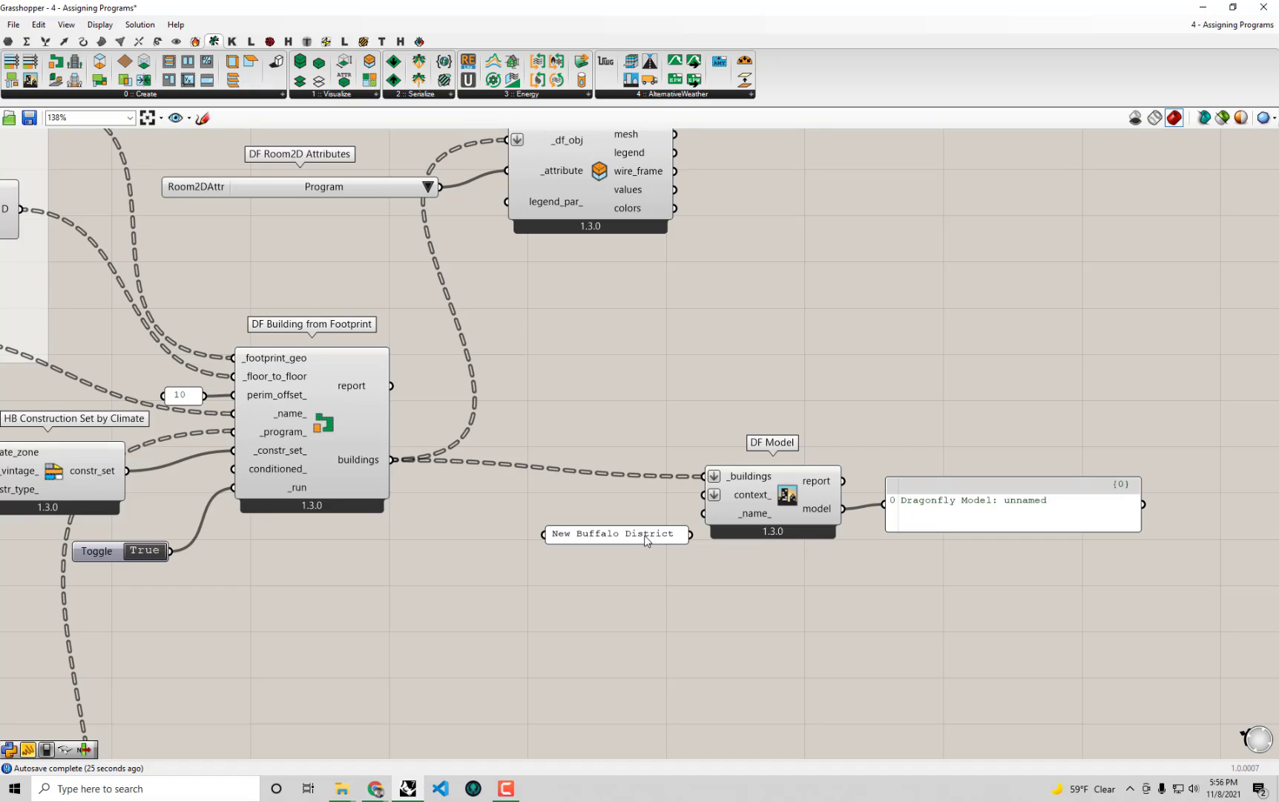
pyautogui.moveTo(645, 534); pyautogui.dragTo(704, 513)
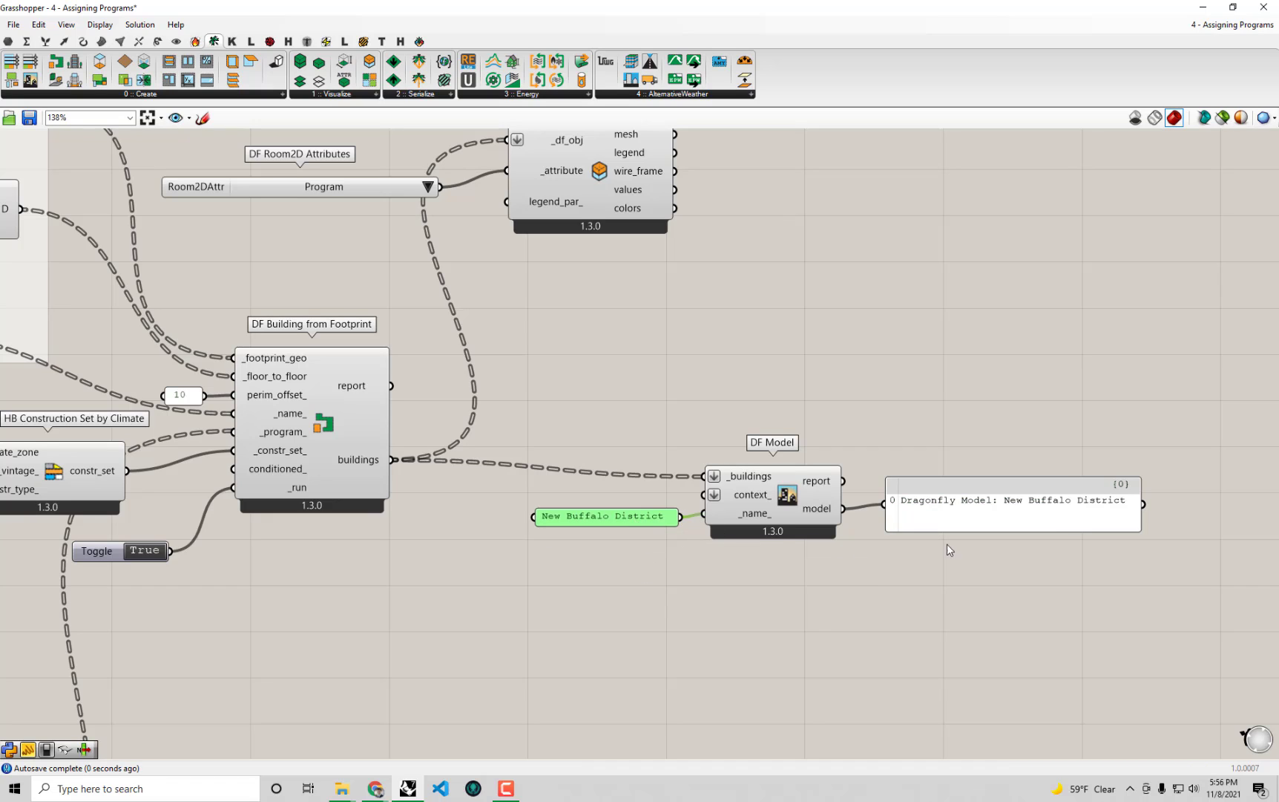
# Move the model output panel above and beyond the DF Model component to free the space beside it.
pyautogui.click(1006, 511)
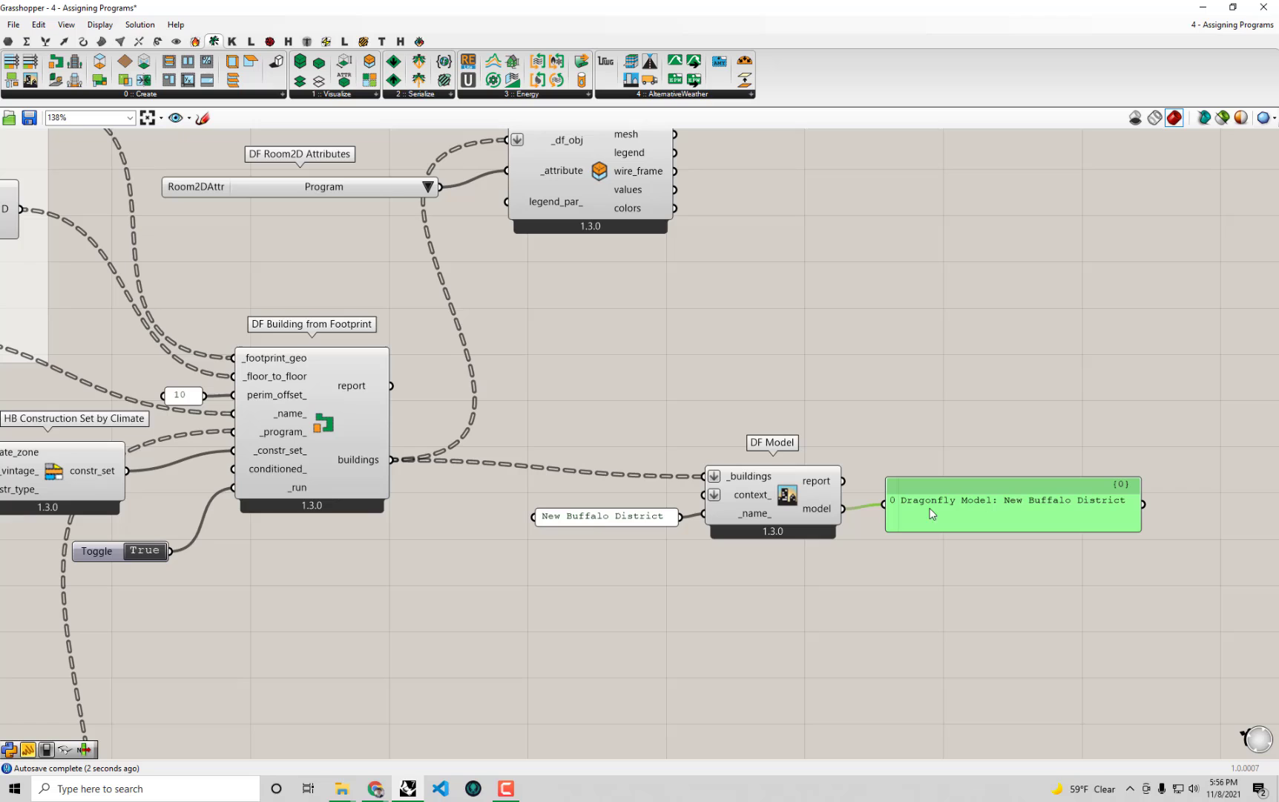
pyautogui.moveTo(881, 526); pyautogui.dragTo(842, 493, button='right')
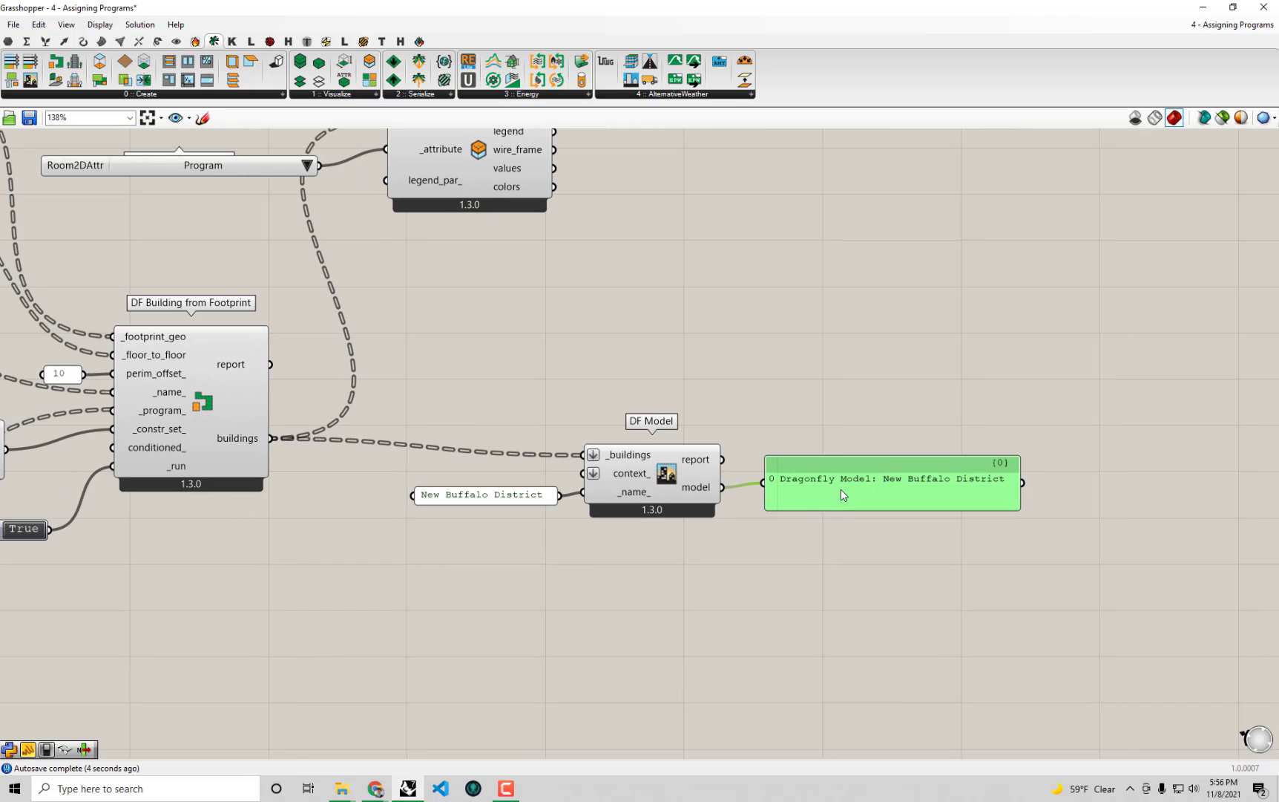
pyautogui.moveTo(894, 479); pyautogui.dragTo(923, 349)
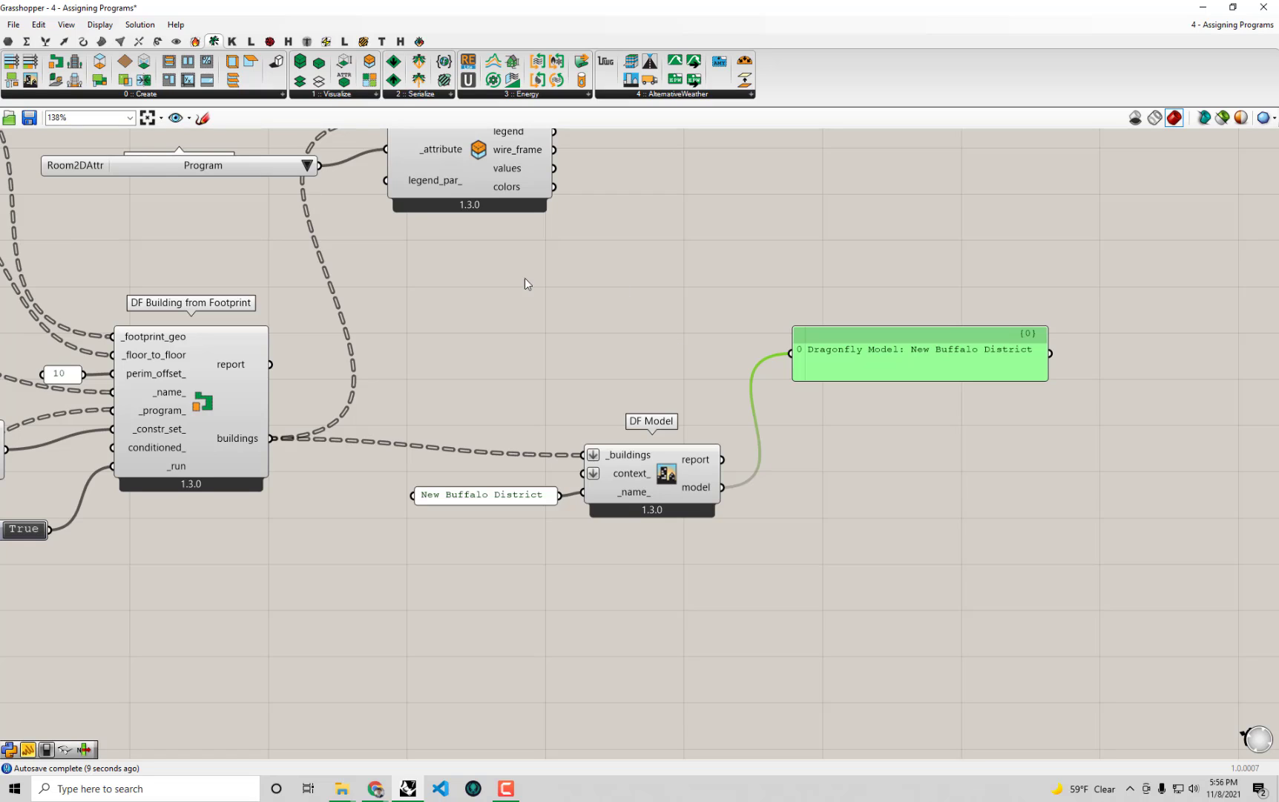
pyautogui.click(725, 361)
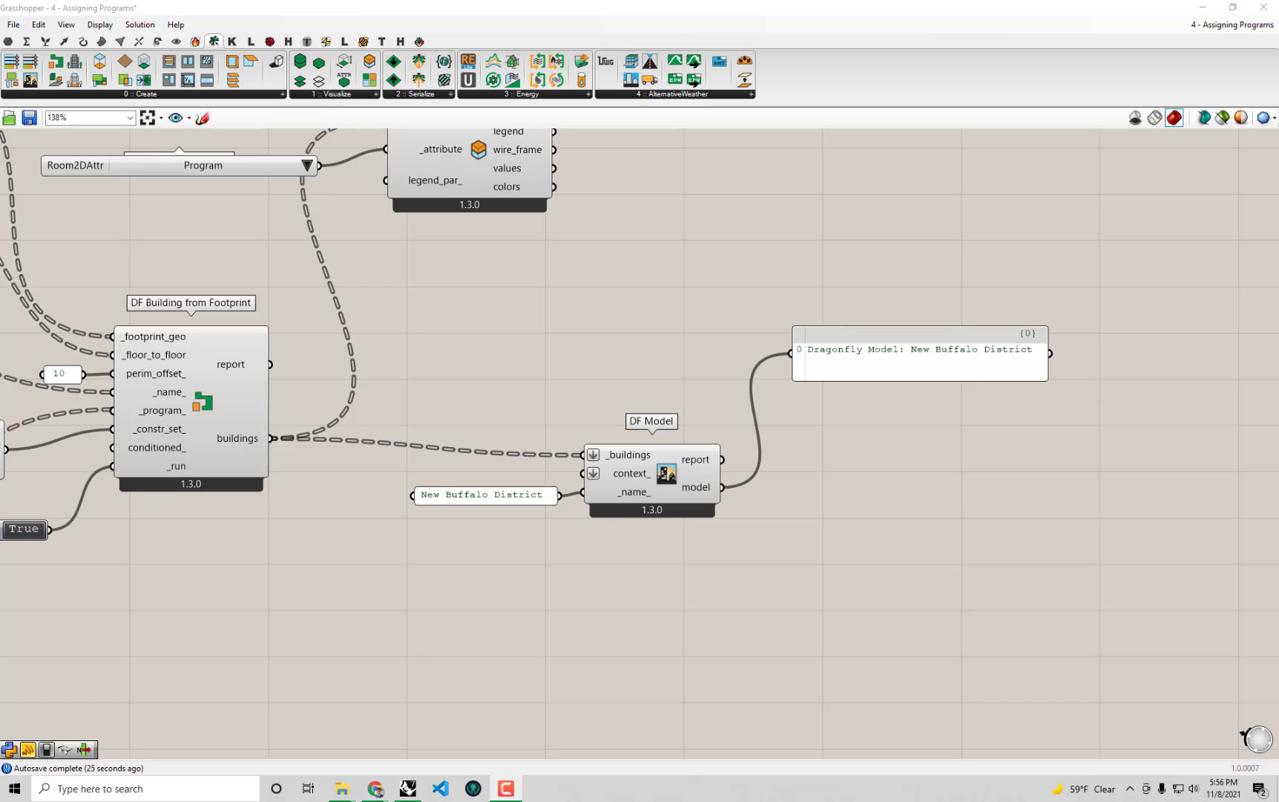
# Switch to the Dragonfly Presentation in Google Slides, review the Honeybee and Dragonfly object hierarchy slide, and return to Grasshopper.
pyautogui.moveTo(0, 309); pyautogui.dragTo(650, 2)
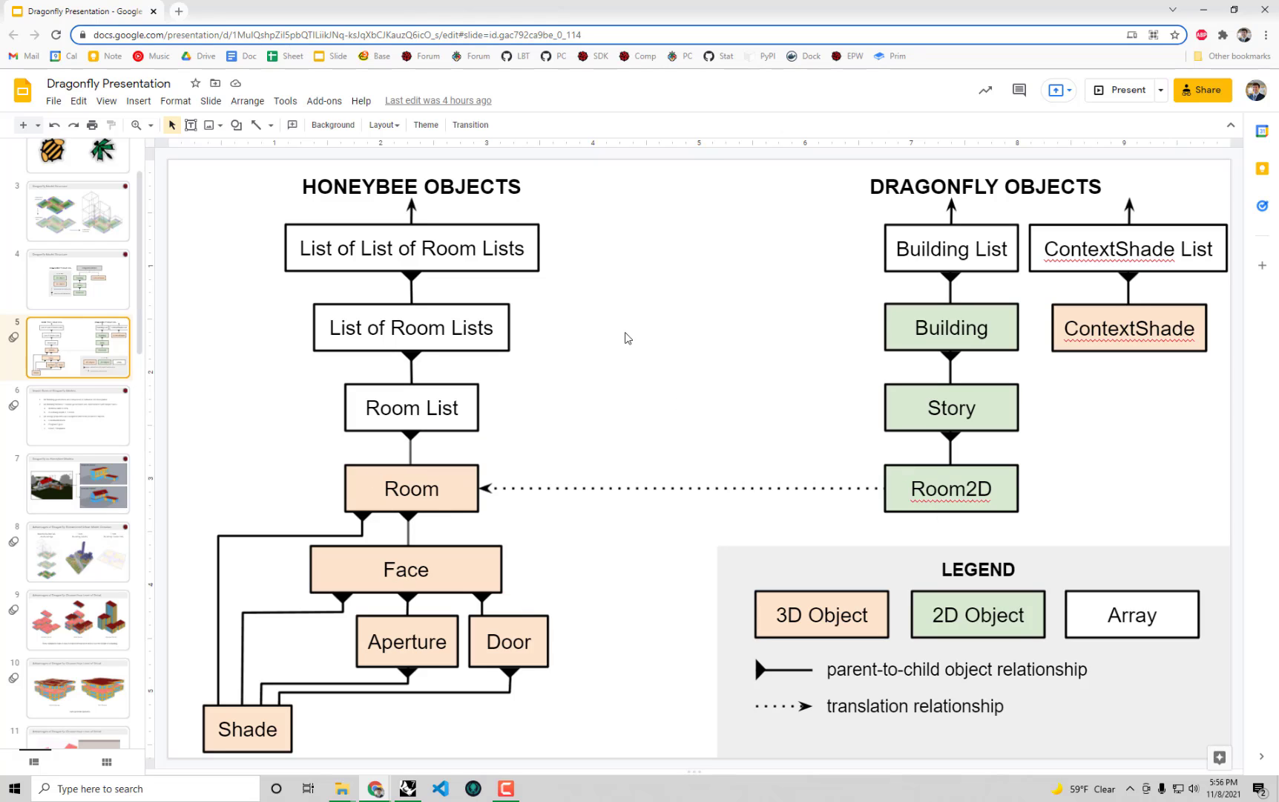
pyautogui.moveTo(102, 8); pyautogui.dragTo(0, 174)
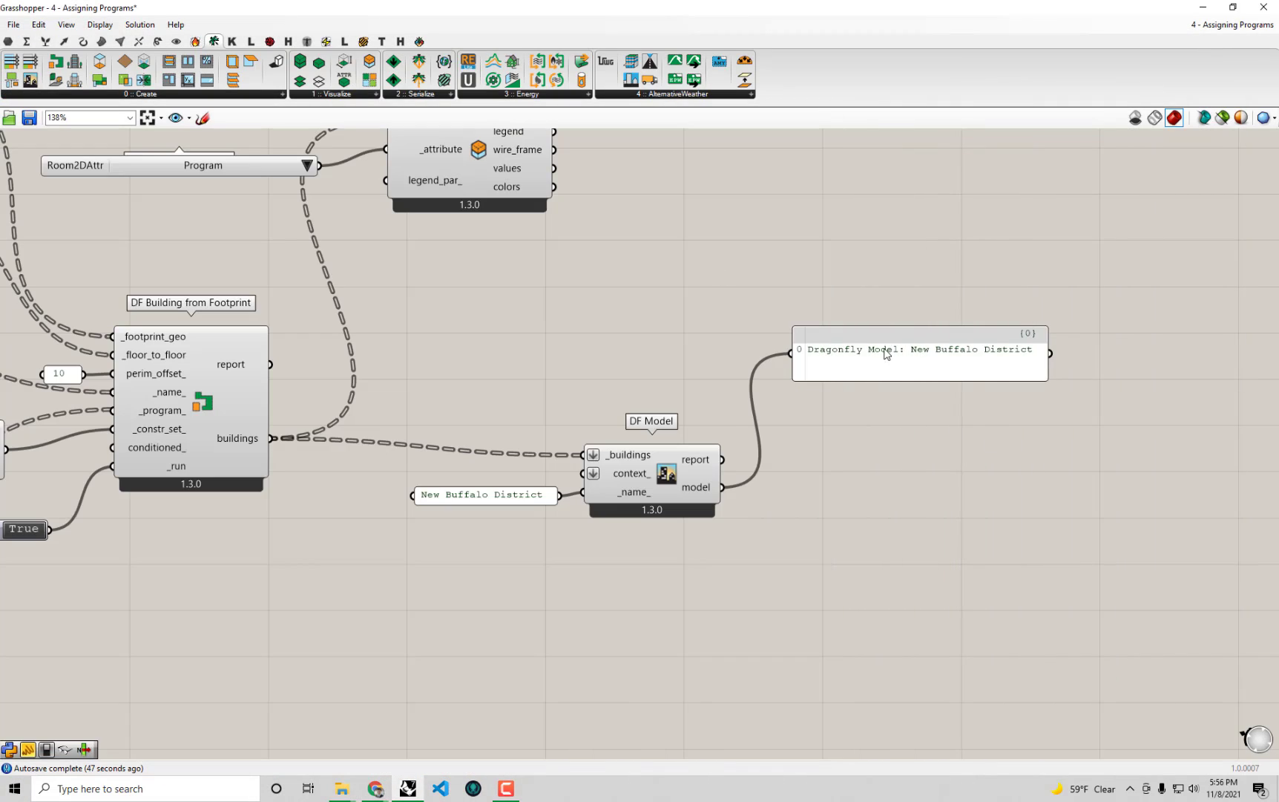
# Raise the model output panel slightly and place a DF Model To Honeybee component below it, beside DF Model.
pyautogui.moveTo(885, 353); pyautogui.dragTo(897, 323)
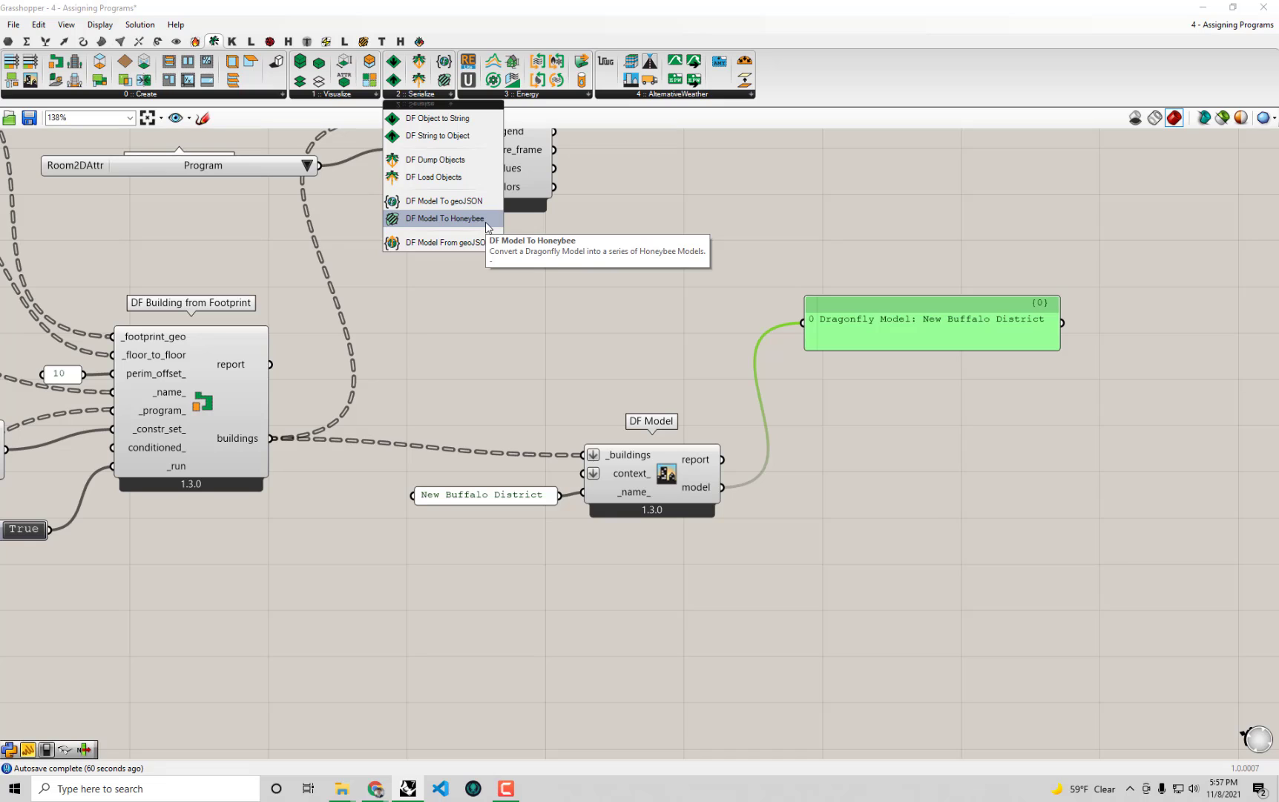
pyautogui.moveTo(487, 227); pyautogui.dragTo(945, 564)
pyautogui.moveTo(1034, 612); pyautogui.dragTo(961, 612, button='right')
pyautogui.moveTo(947, 605); pyautogui.dragTo(946, 629)
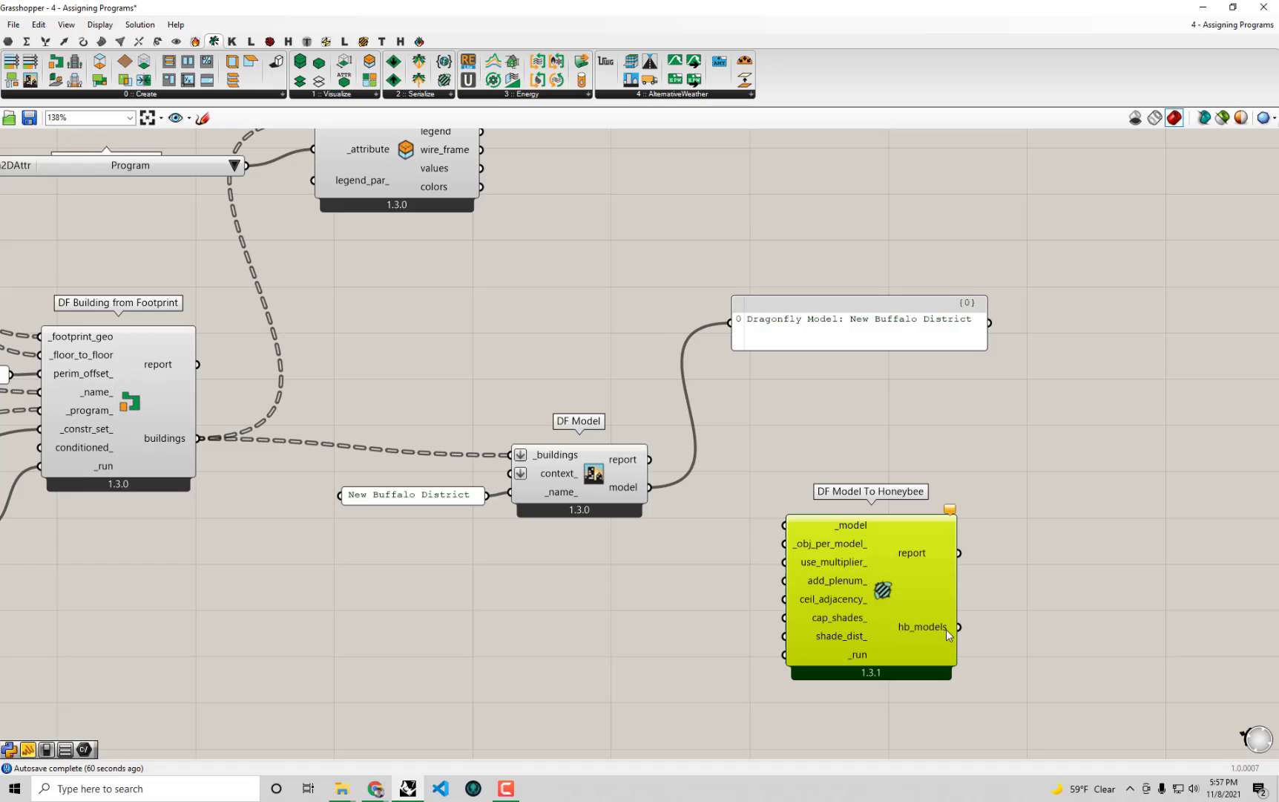
pyautogui.moveTo(946, 628); pyautogui.dragTo(927, 605, button='right')
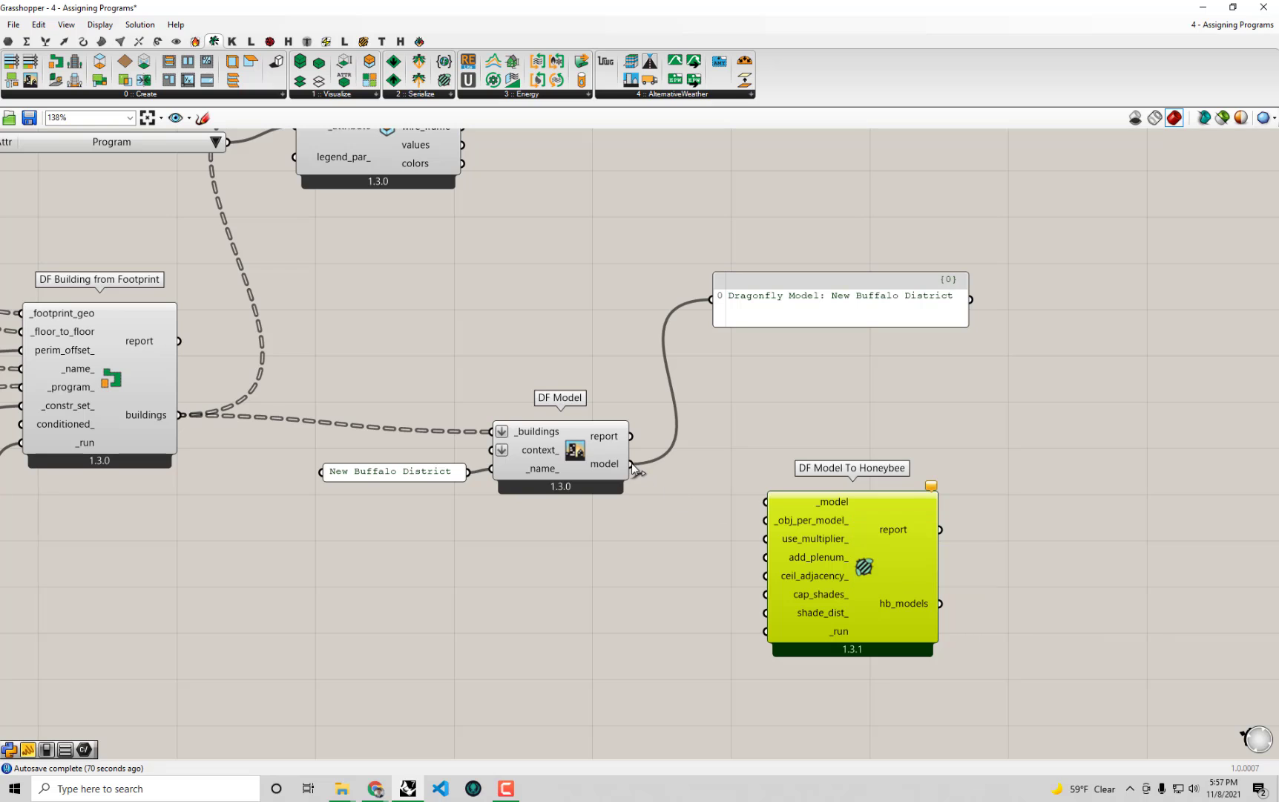
# Connect the DF Model's model output to the _model input of DF Model To Honeybee.
pyautogui.moveTo(631, 464); pyautogui.dragTo(766, 501)
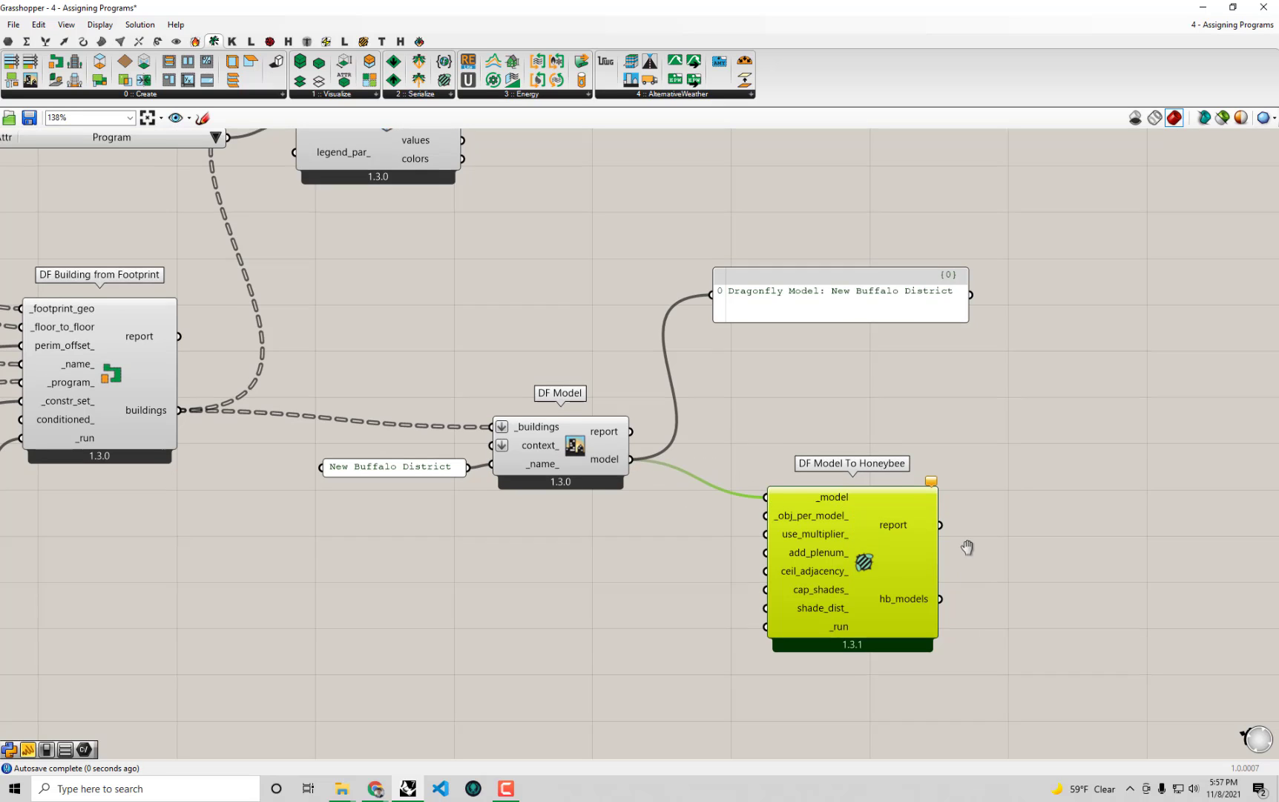
pyautogui.moveTo(816, 521); pyautogui.dragTo(816, 477, button='right')
pyautogui.scroll(1, 817, 478)
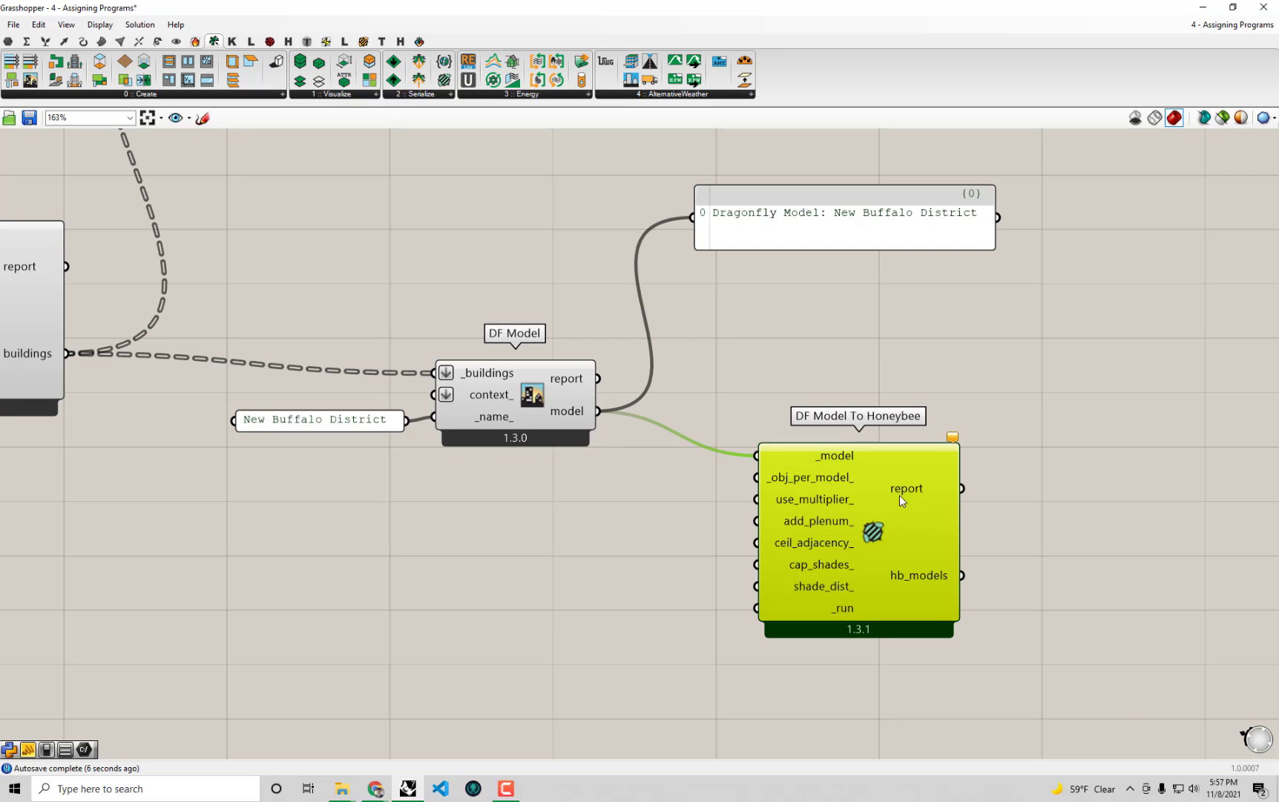
# Shift the DF Model To Honeybee component slightly closer to DF Model and read its warning.
pyautogui.moveTo(884, 541); pyautogui.dragTo(855, 547)
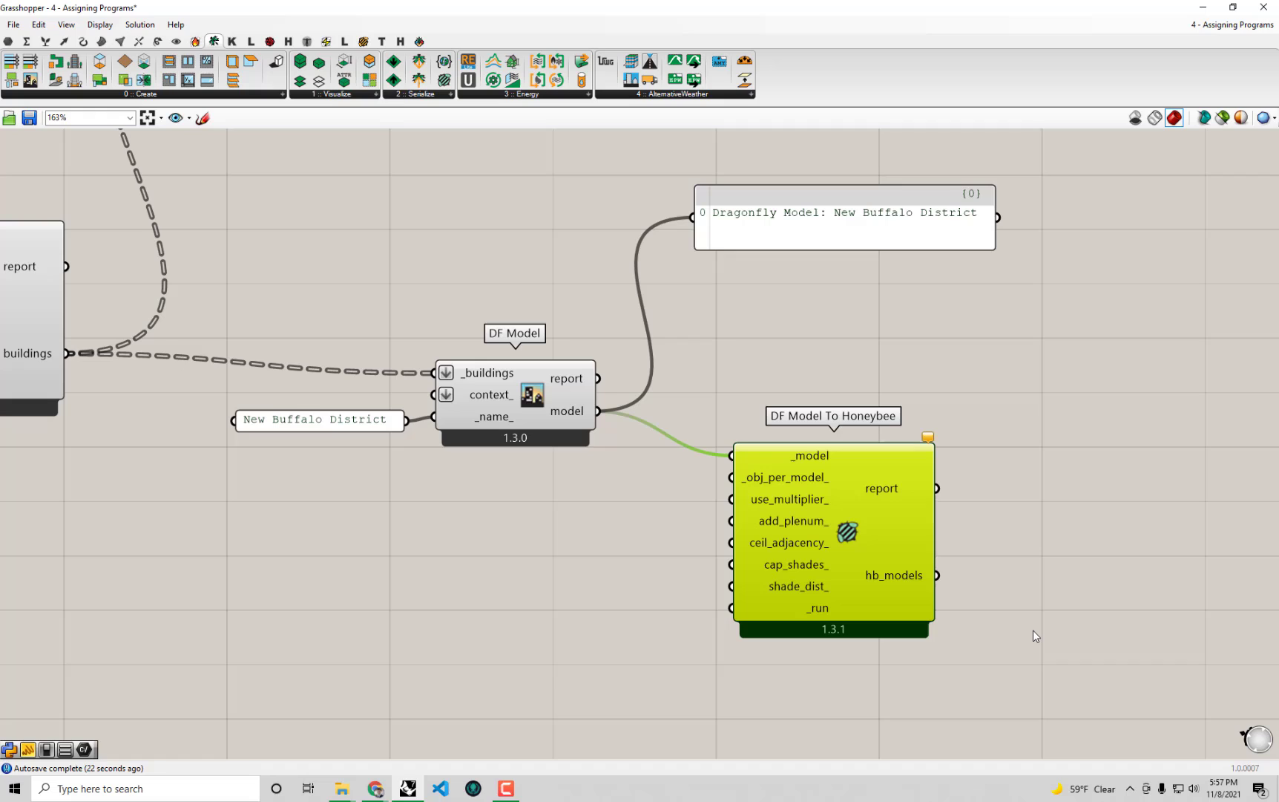
pyautogui.click(824, 660)
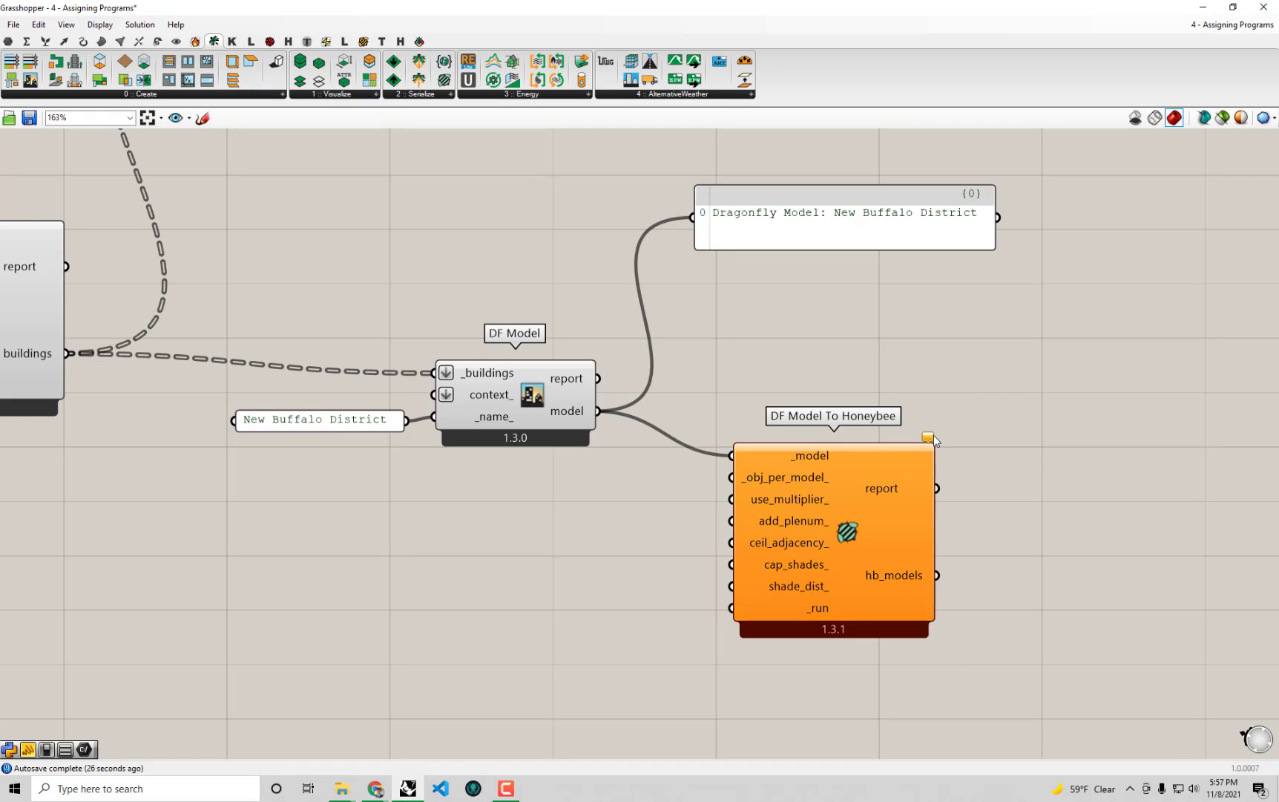
pyautogui.moveTo(929, 438)
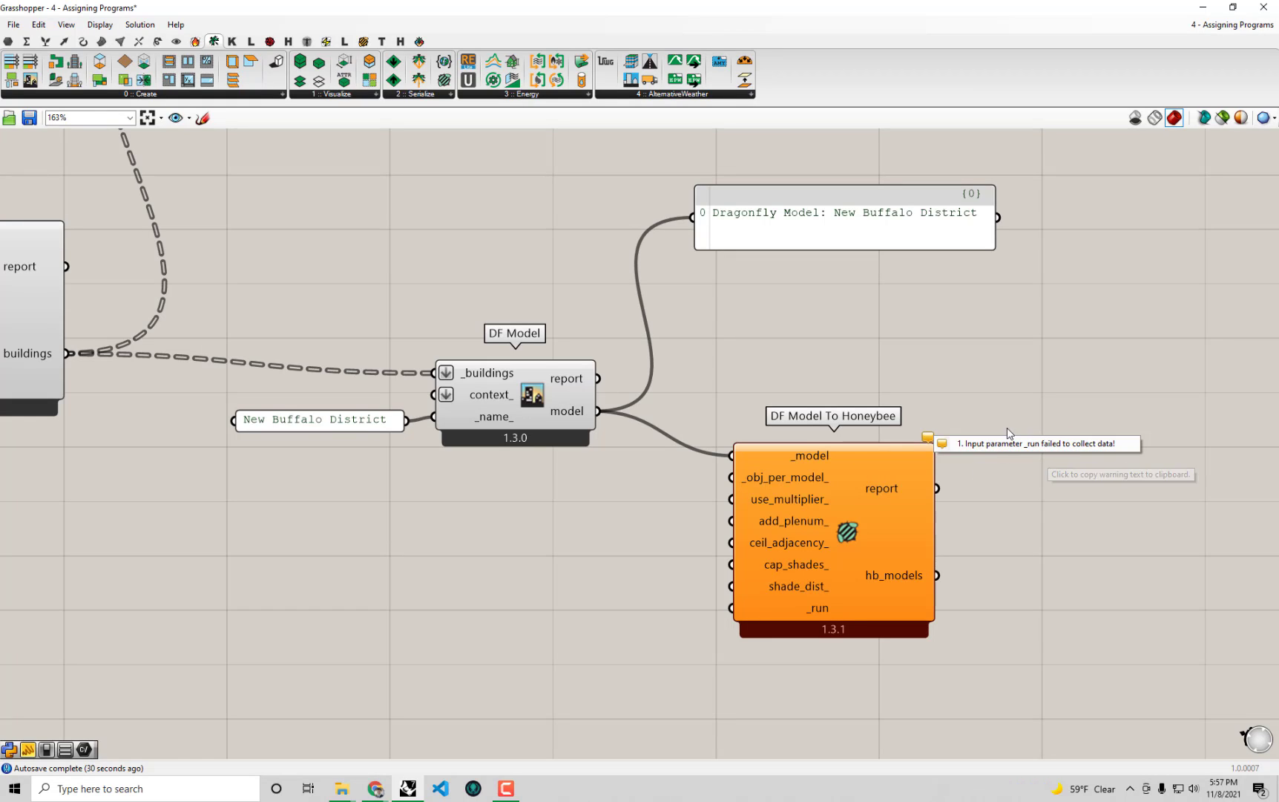
# Add a Boolean Toggle set to False and connect it to the _run input of DF Model To Honeybee.
pyautogui.doubleClick(647, 610)
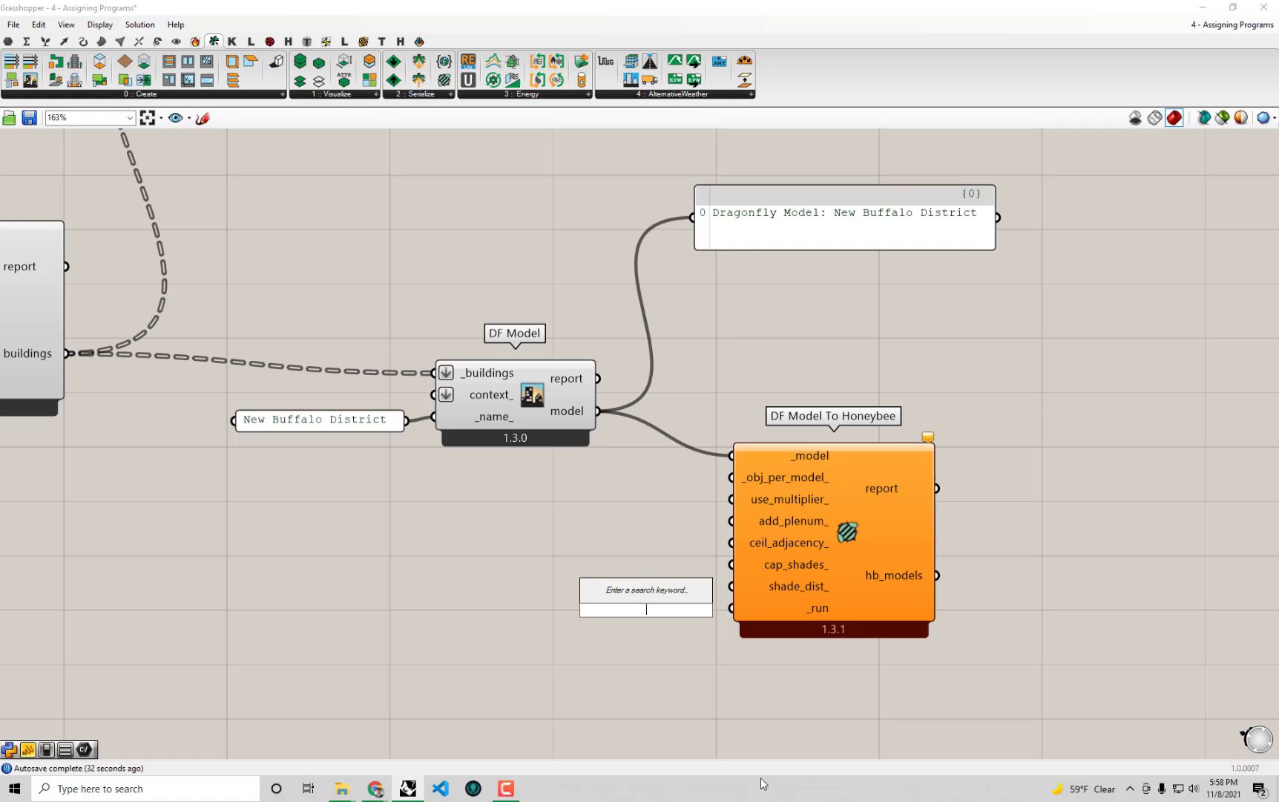
pyautogui.write('bool')
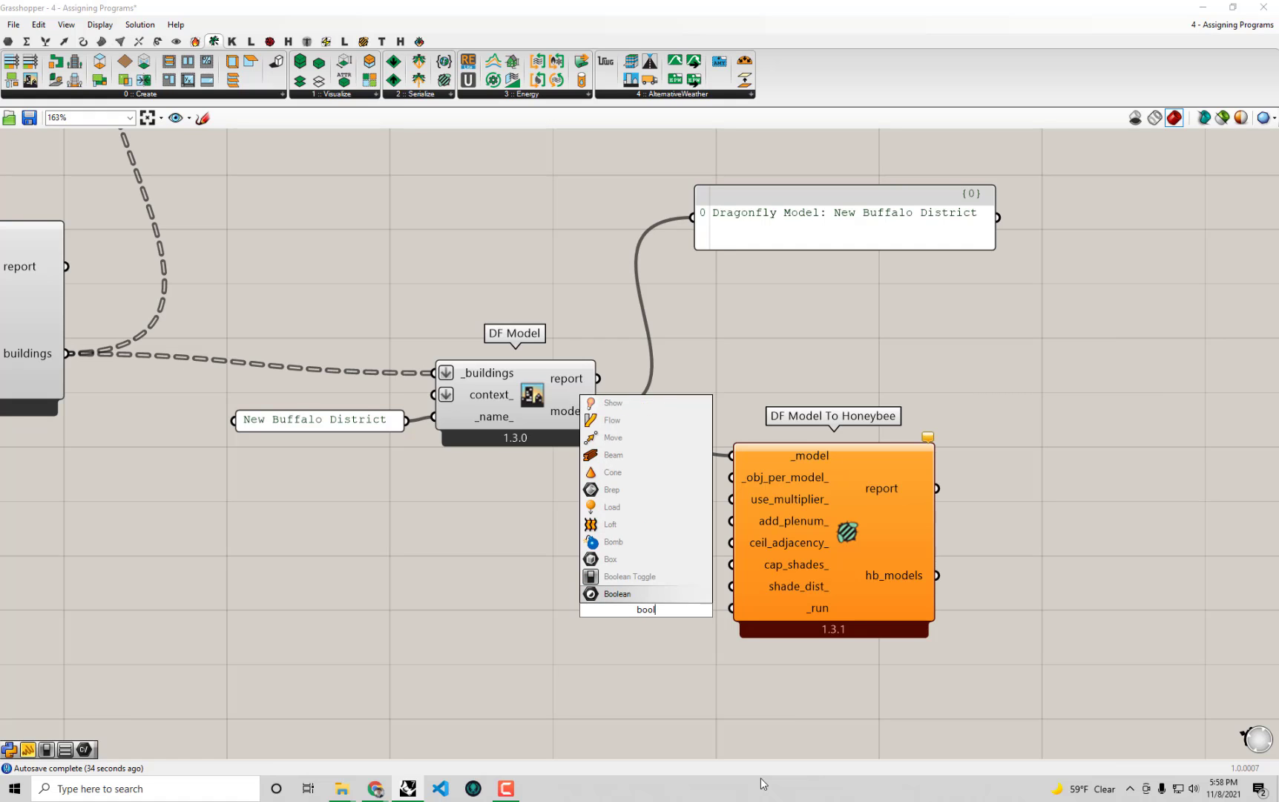
pyautogui.click(629, 576)
pyautogui.click(627, 610)
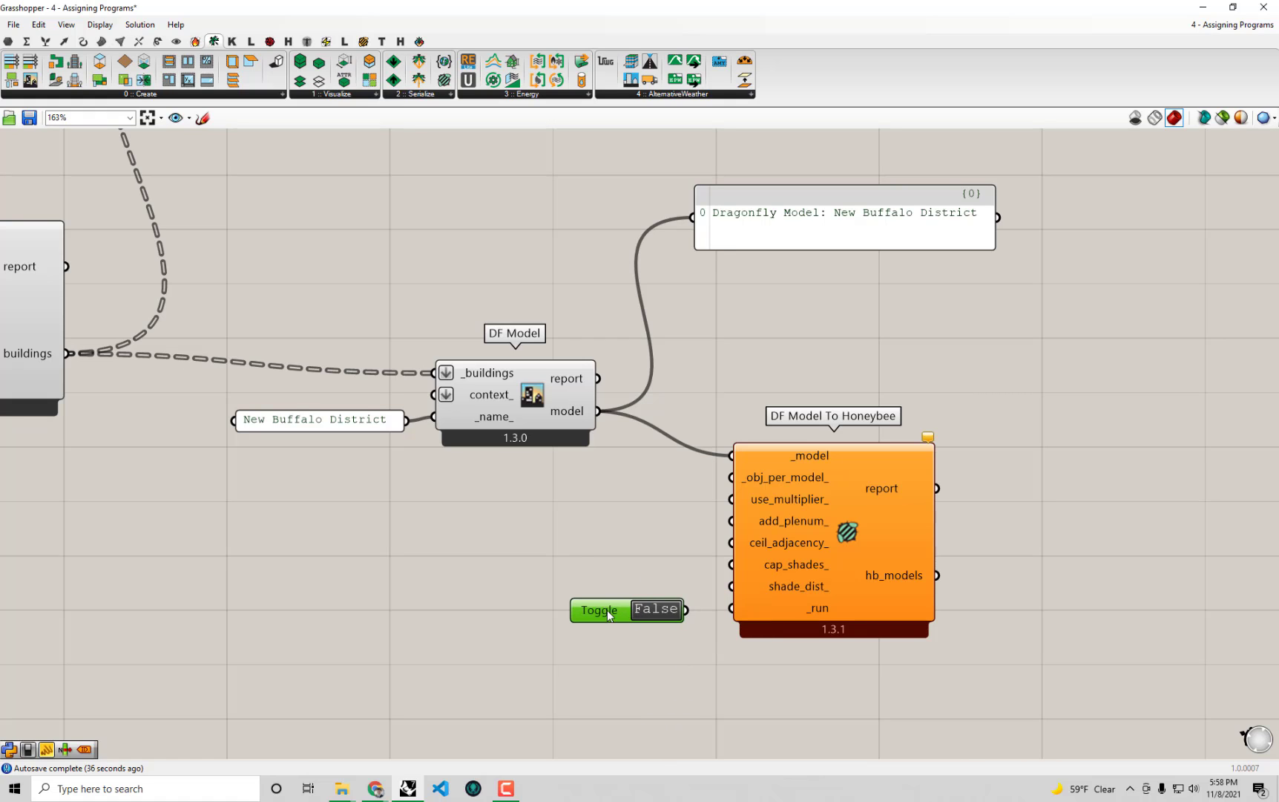
pyautogui.moveTo(688, 613); pyautogui.dragTo(732, 608)
pyautogui.moveTo(689, 613); pyautogui.dragTo(656, 627, button='right')
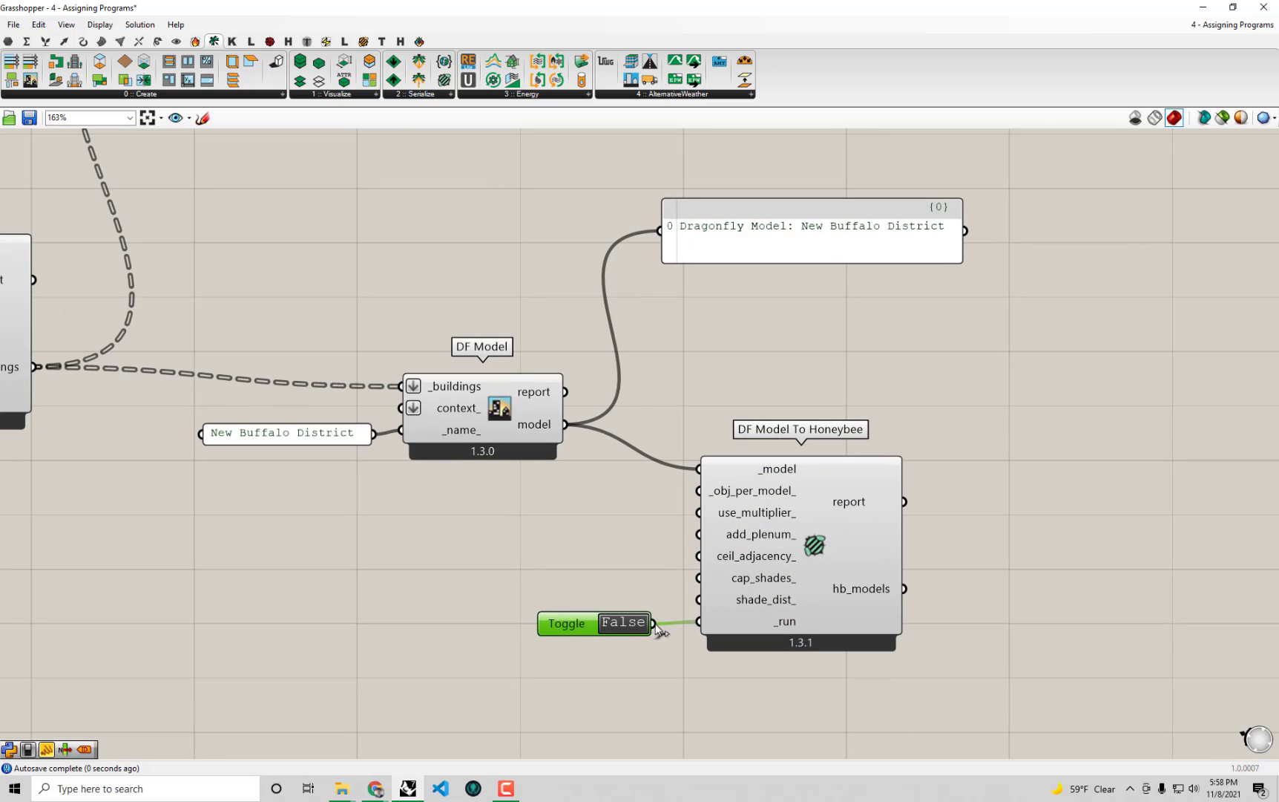
# Move the output panel farther along the canvas and rewire it to the hb_models output of DF Model To Honeybee.
pyautogui.moveTo(859, 223); pyautogui.dragTo(1079, 231)
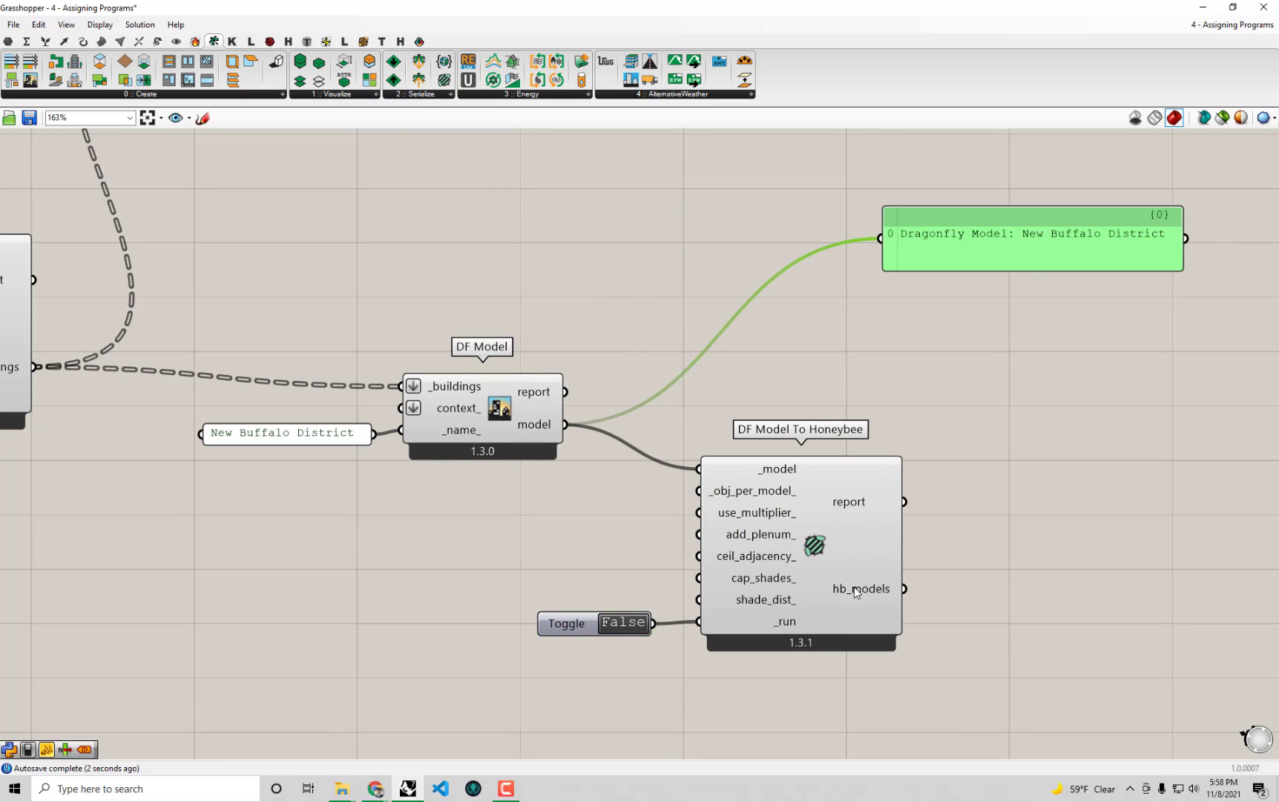
pyautogui.click(915, 590)
pyautogui.moveTo(904, 588); pyautogui.dragTo(1017, 294)
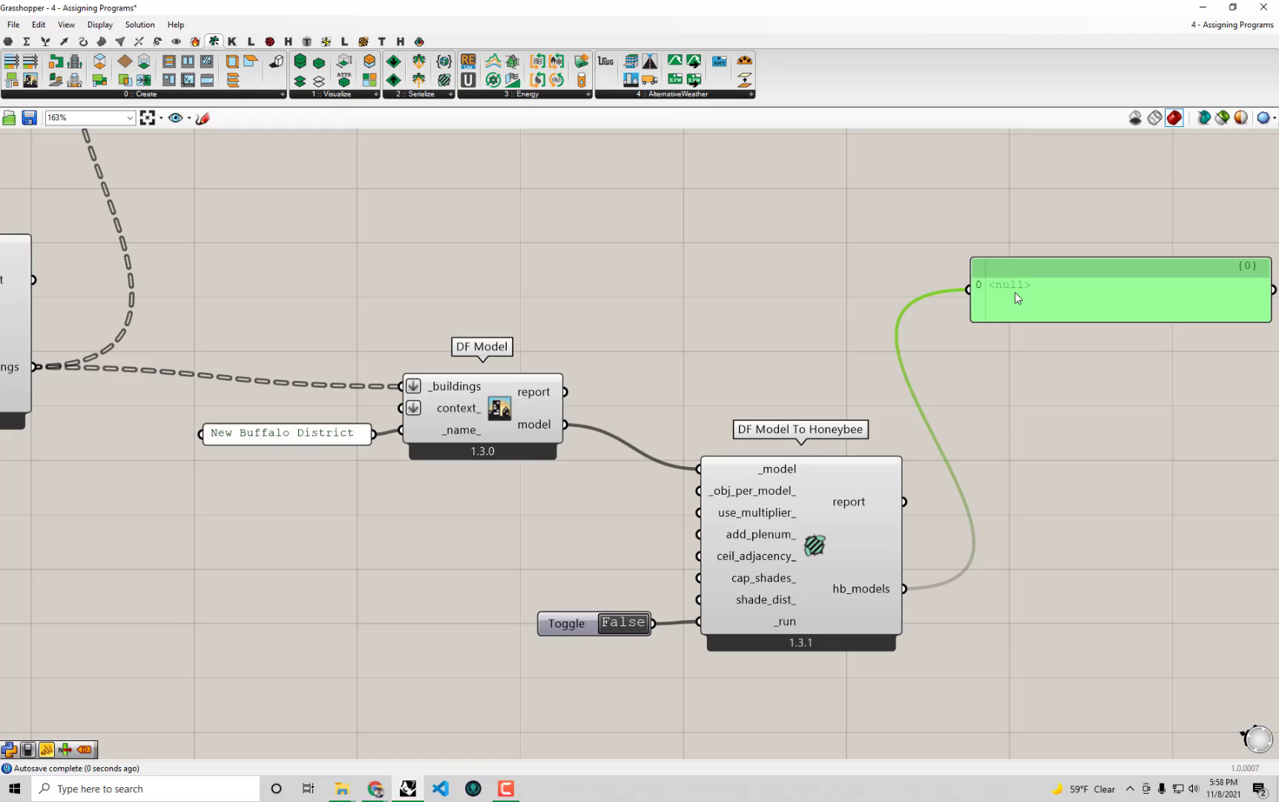
pyautogui.moveTo(948, 353); pyautogui.dragTo(751, 356, button='right')
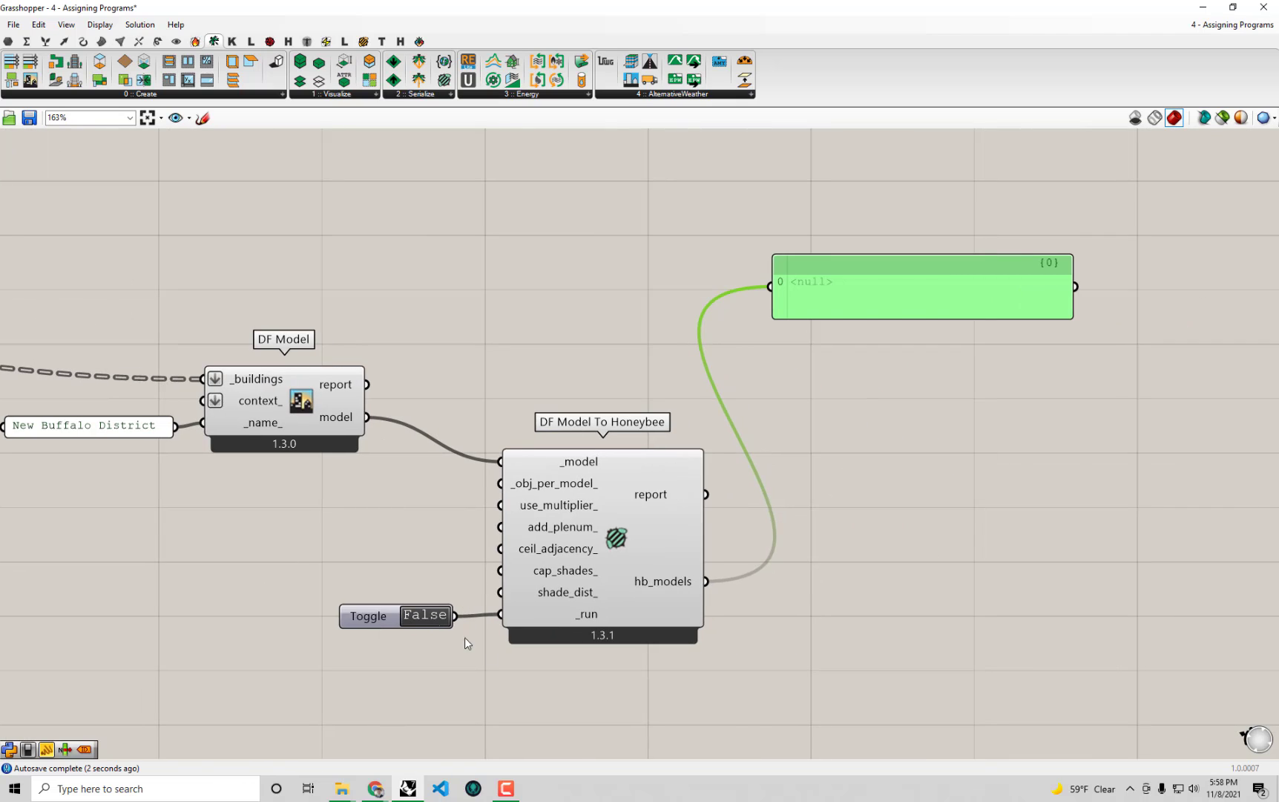
# Set the _run toggle to True and enlarge the panel to show the full list of Honeybee models.
pyautogui.click(432, 616)
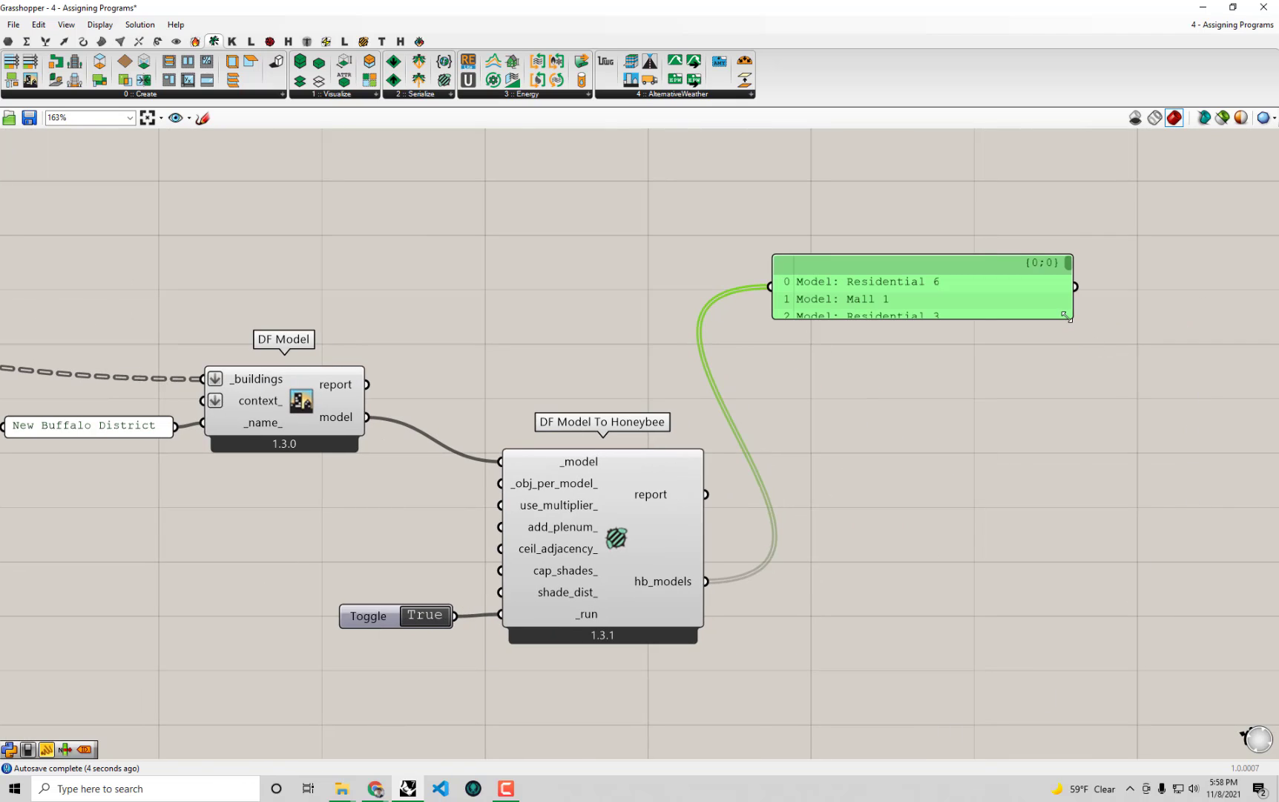
pyautogui.moveTo(1067, 325); pyautogui.dragTo(1118, 608)
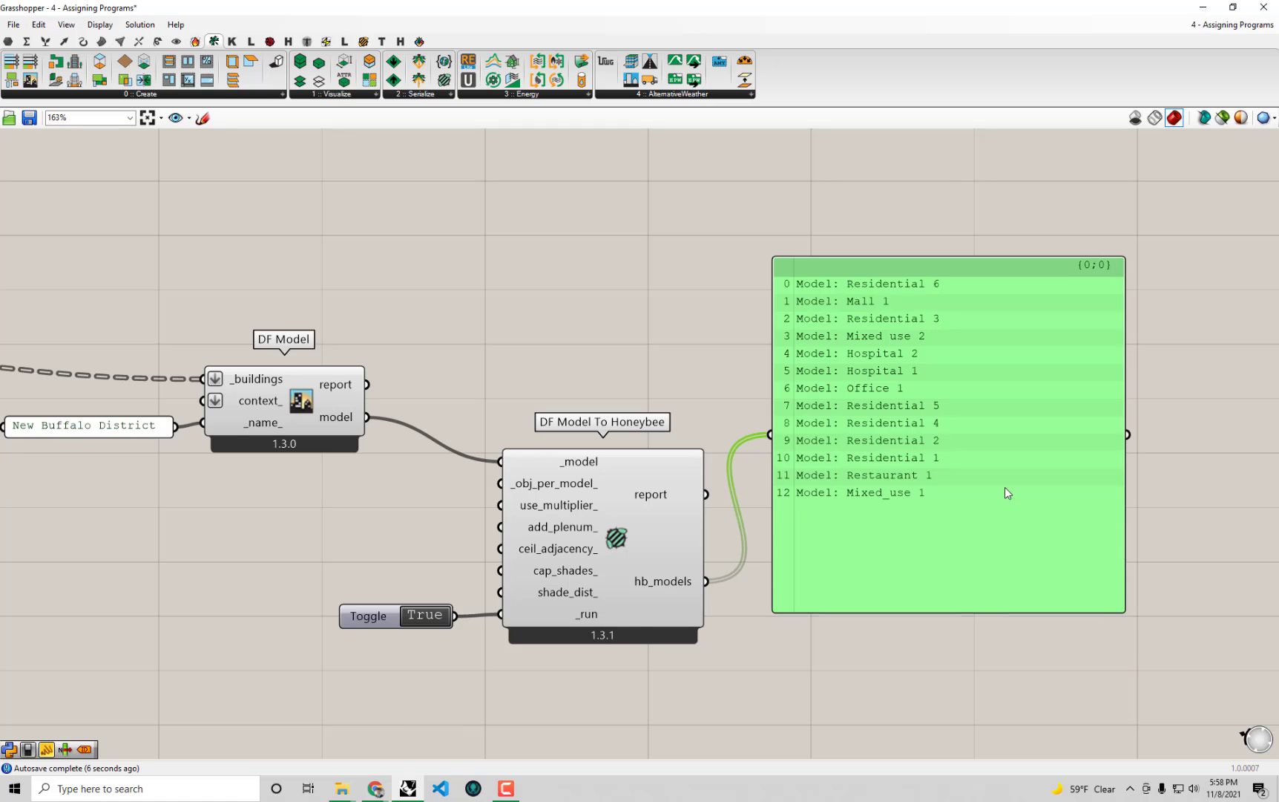
pyautogui.moveTo(1005, 487); pyautogui.dragTo(1014, 530)
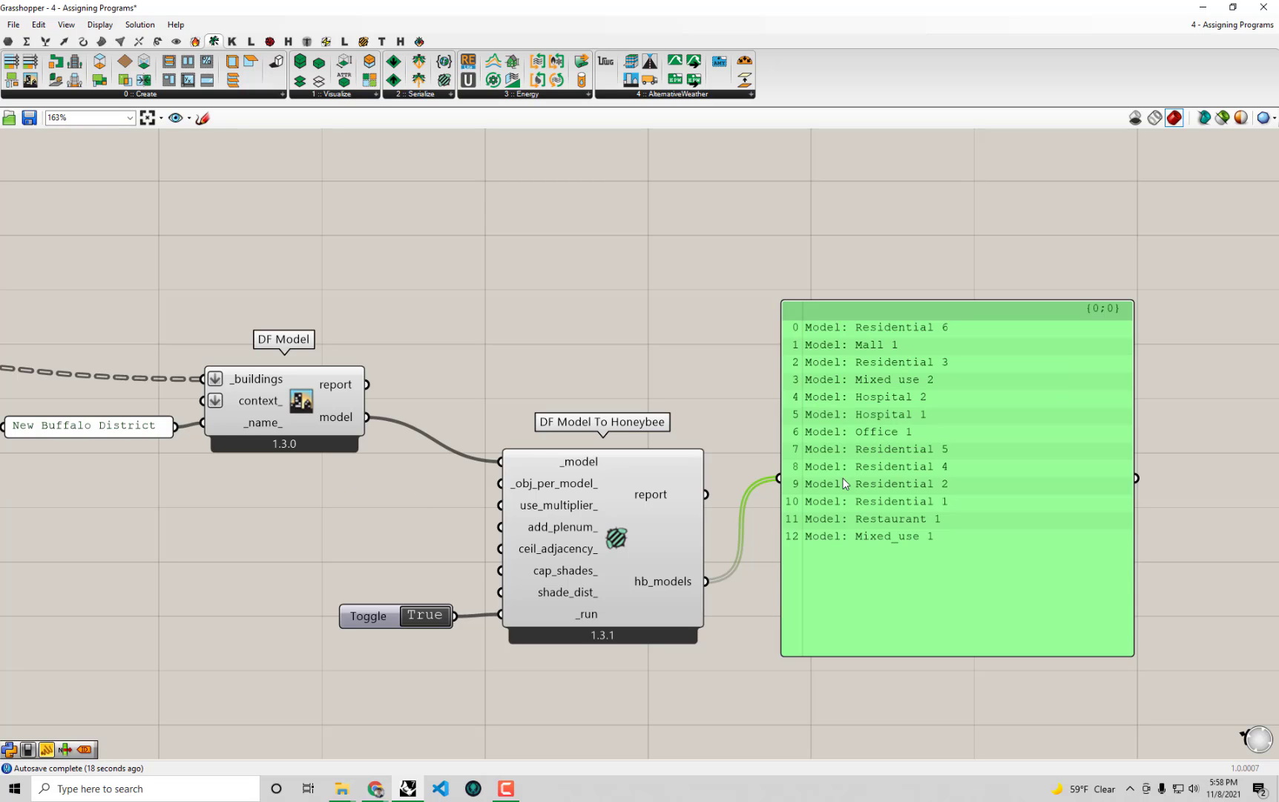
pyautogui.moveTo(1032, 544); pyautogui.dragTo(1043, 493)
pyautogui.moveTo(938, 666); pyautogui.dragTo(925, 628, button='right')
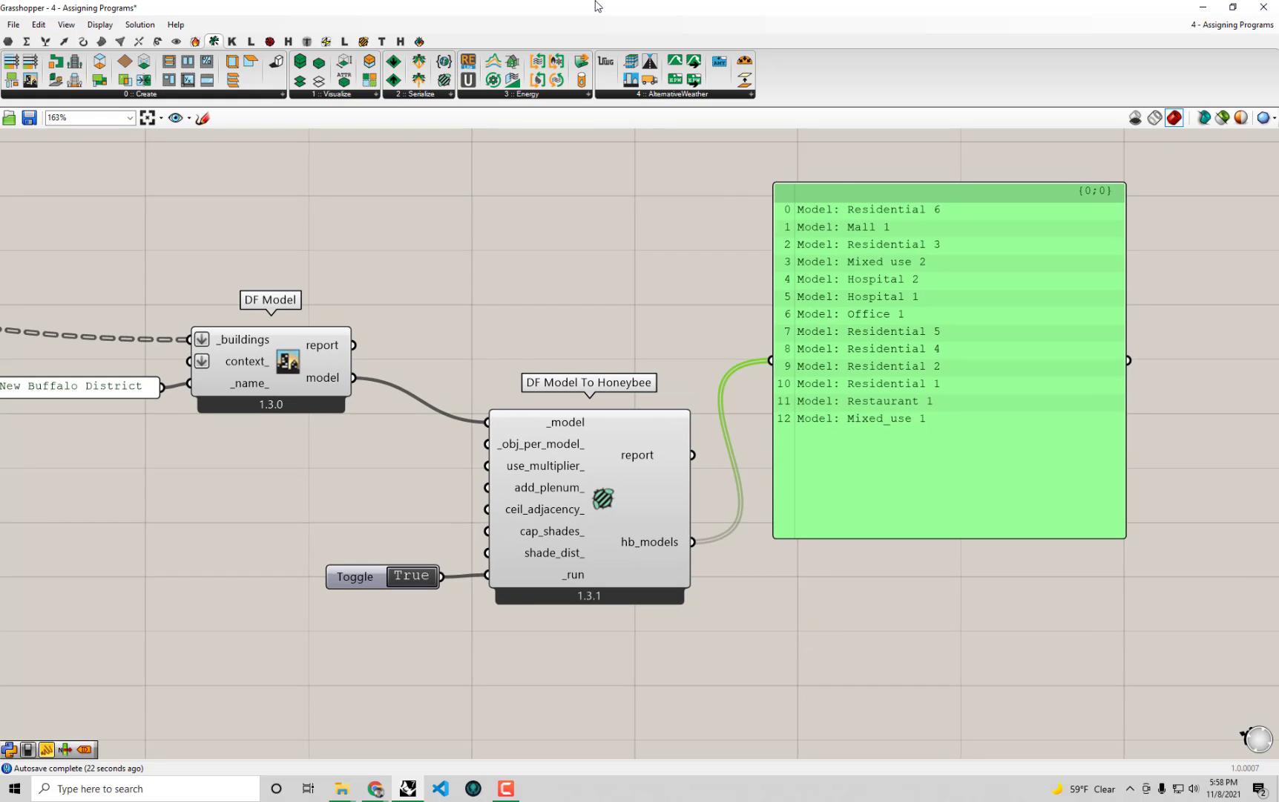
# Arrange Grasshopper side by side with the Rhino viewport and turn off the preview of DF Color Room2D Attributes.
pyautogui.moveTo(642, 16); pyautogui.dragTo(1276, 215)
pyautogui.scroll(4, 811, 280)
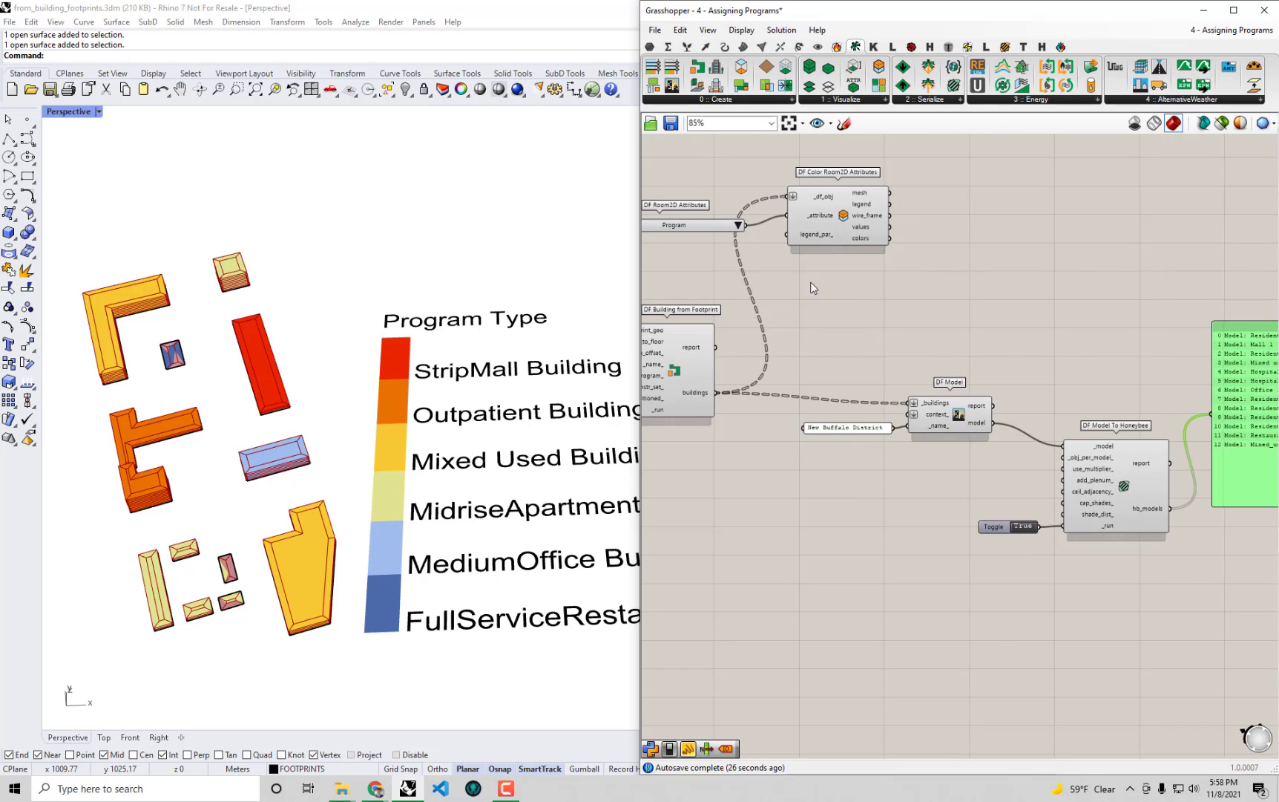
pyautogui.scroll(2, 792, 208)
pyautogui.click(850, 248)
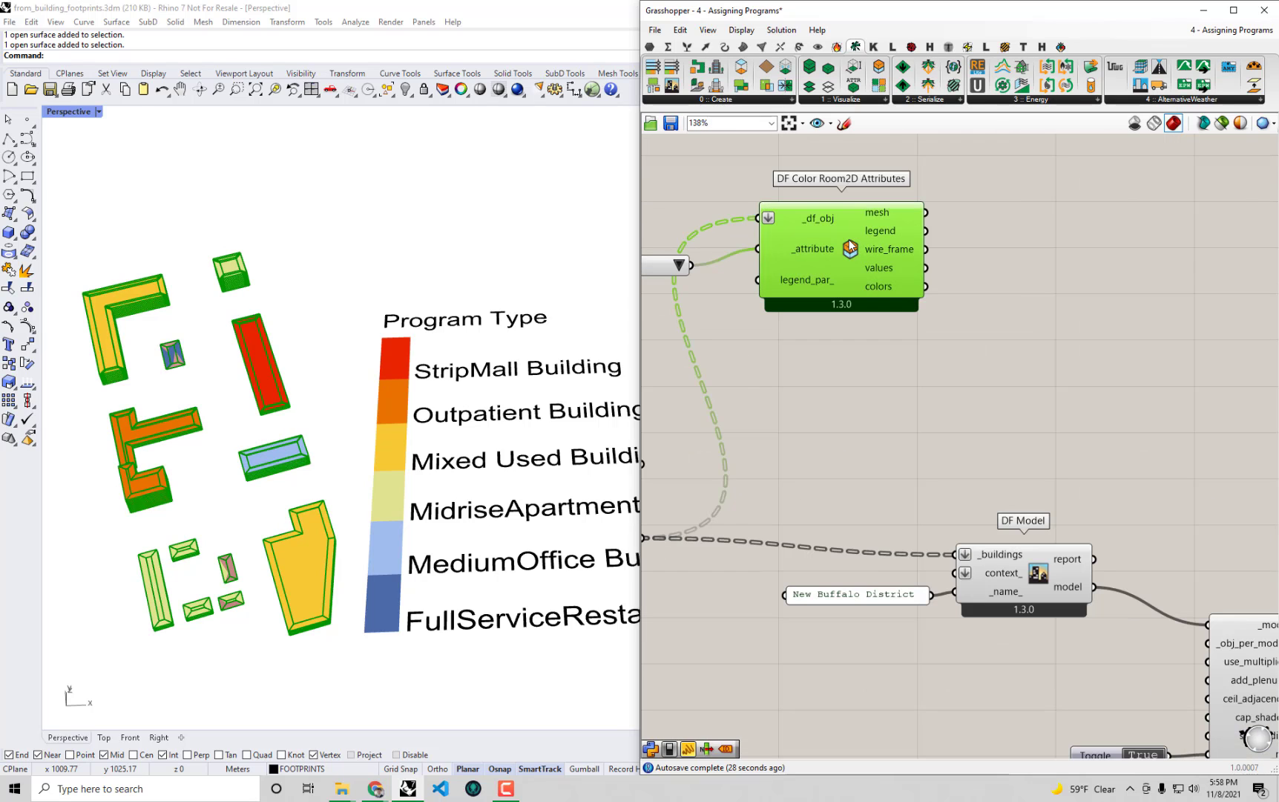
pyautogui.rightClick(852, 248)
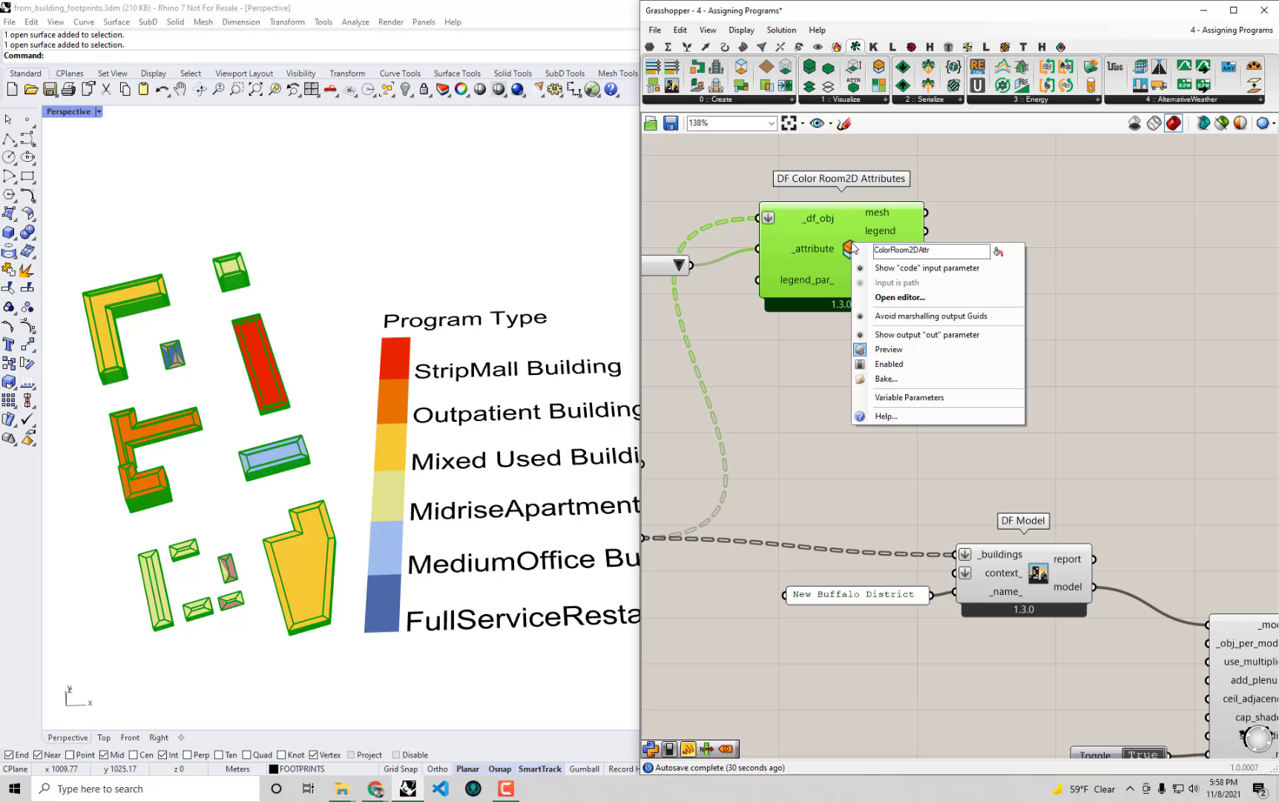
pyautogui.click(887, 349)
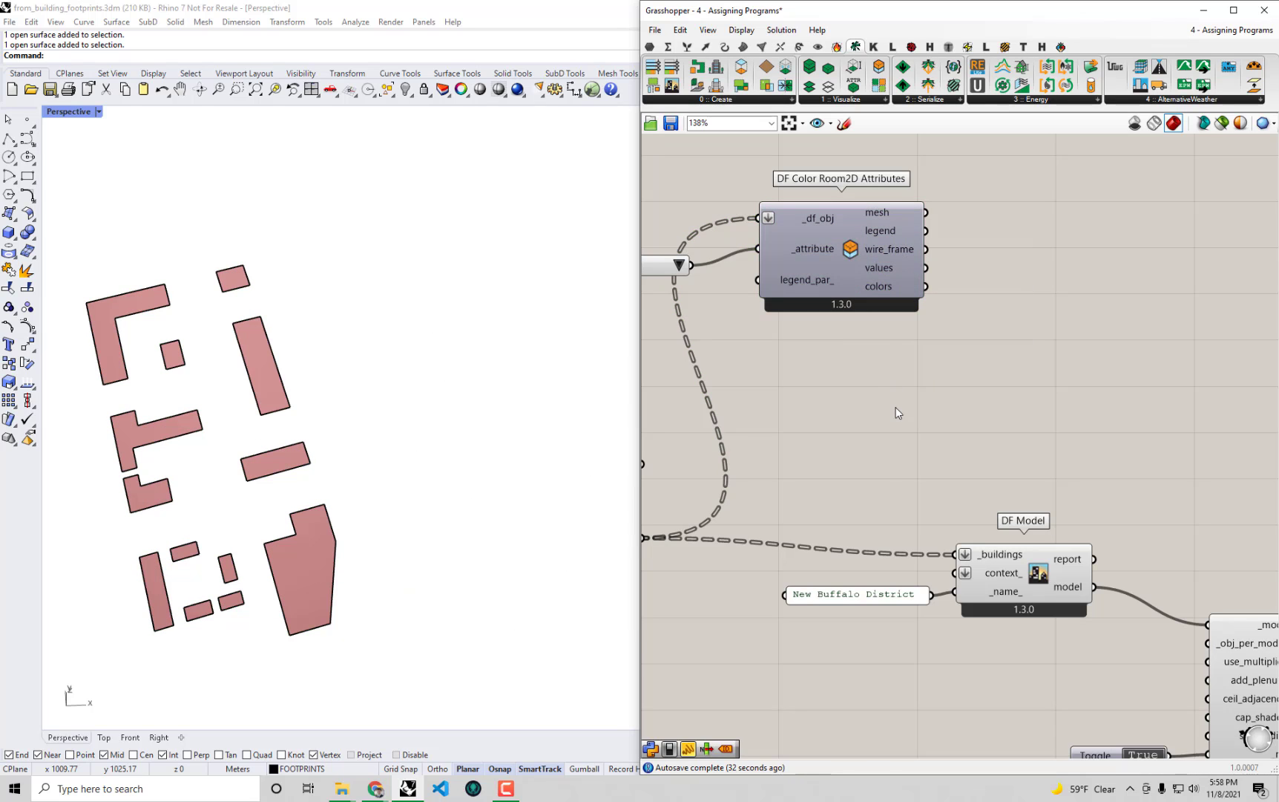
# Place a List Item component below the output panel and connect hb_models to its L input.
pyautogui.scroll(-4, 896, 407)
pyautogui.moveTo(1190, 384); pyautogui.dragTo(951, 332, button='right')
pyautogui.click(1086, 419)
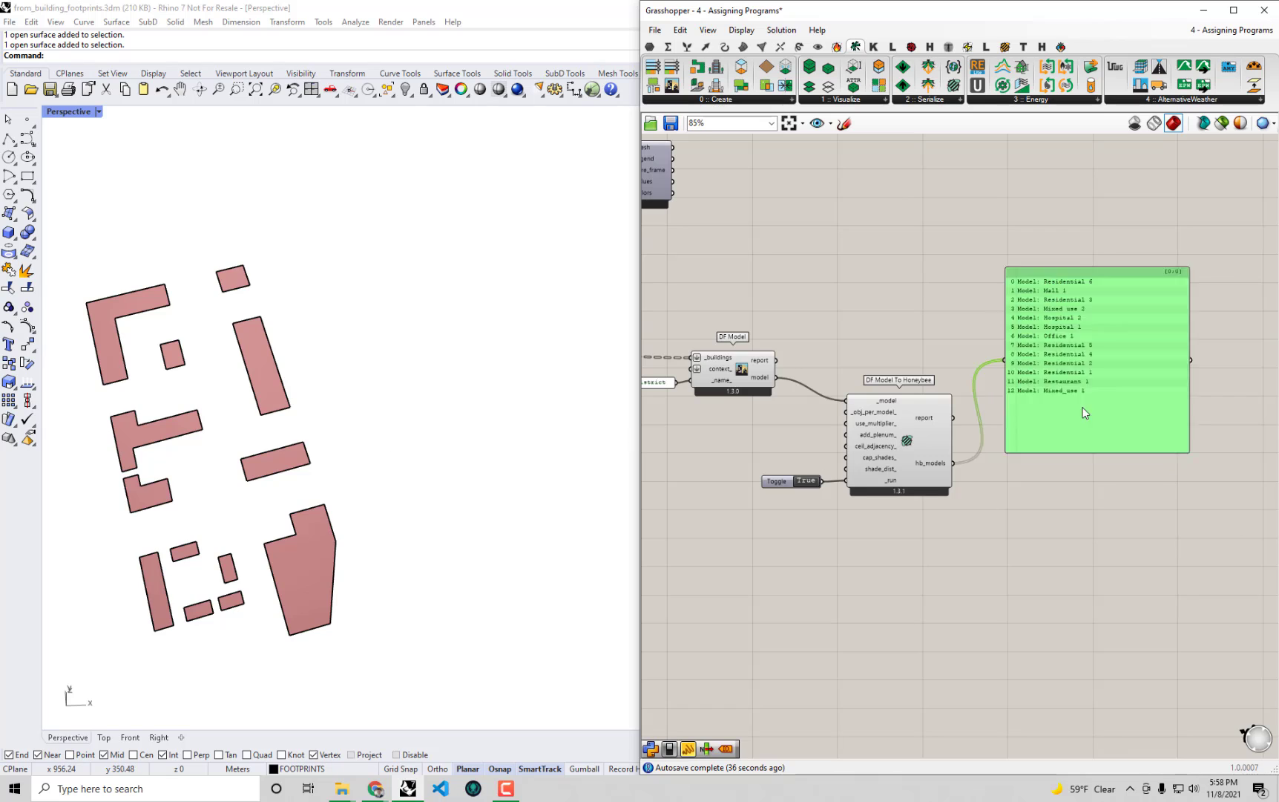
pyautogui.scroll(2, 1086, 438)
pyautogui.moveTo(1069, 500); pyautogui.dragTo(1124, 466, button='right')
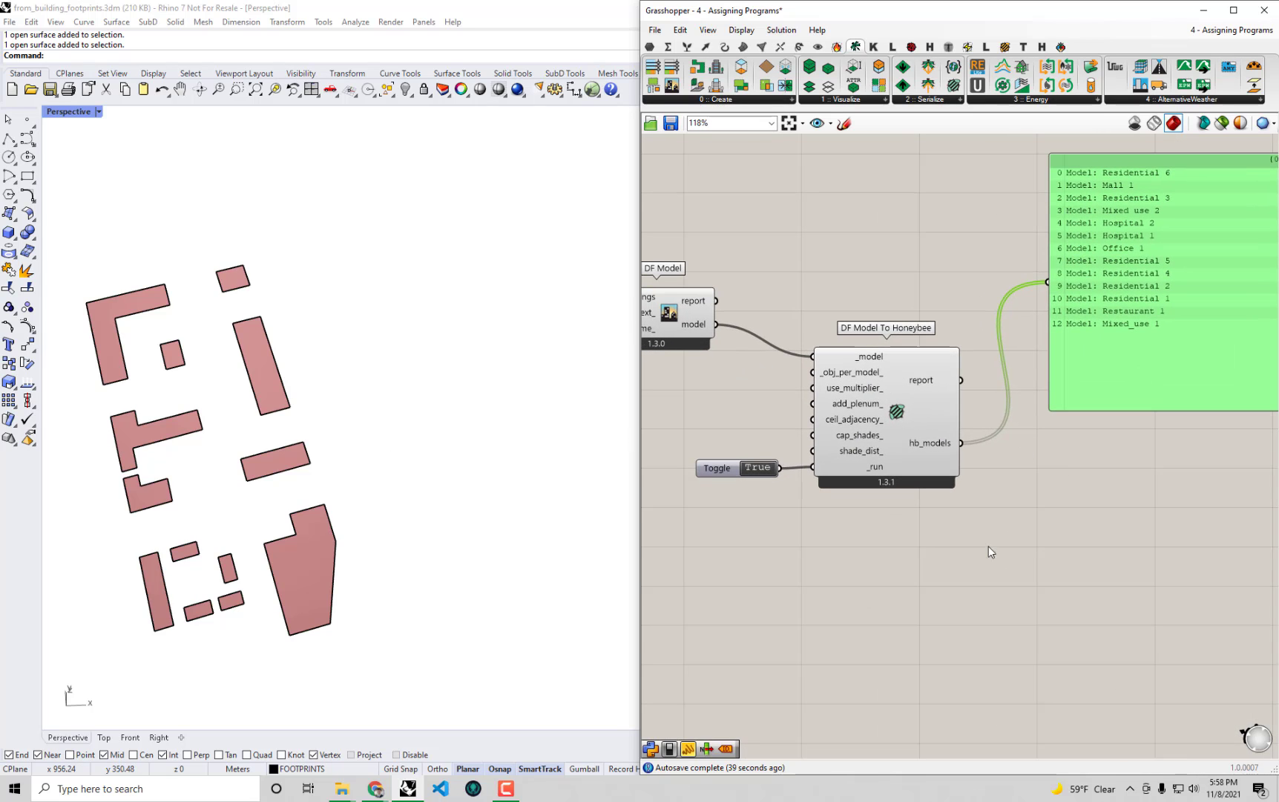
pyautogui.doubleClick(1051, 542)
pyautogui.write('listit')
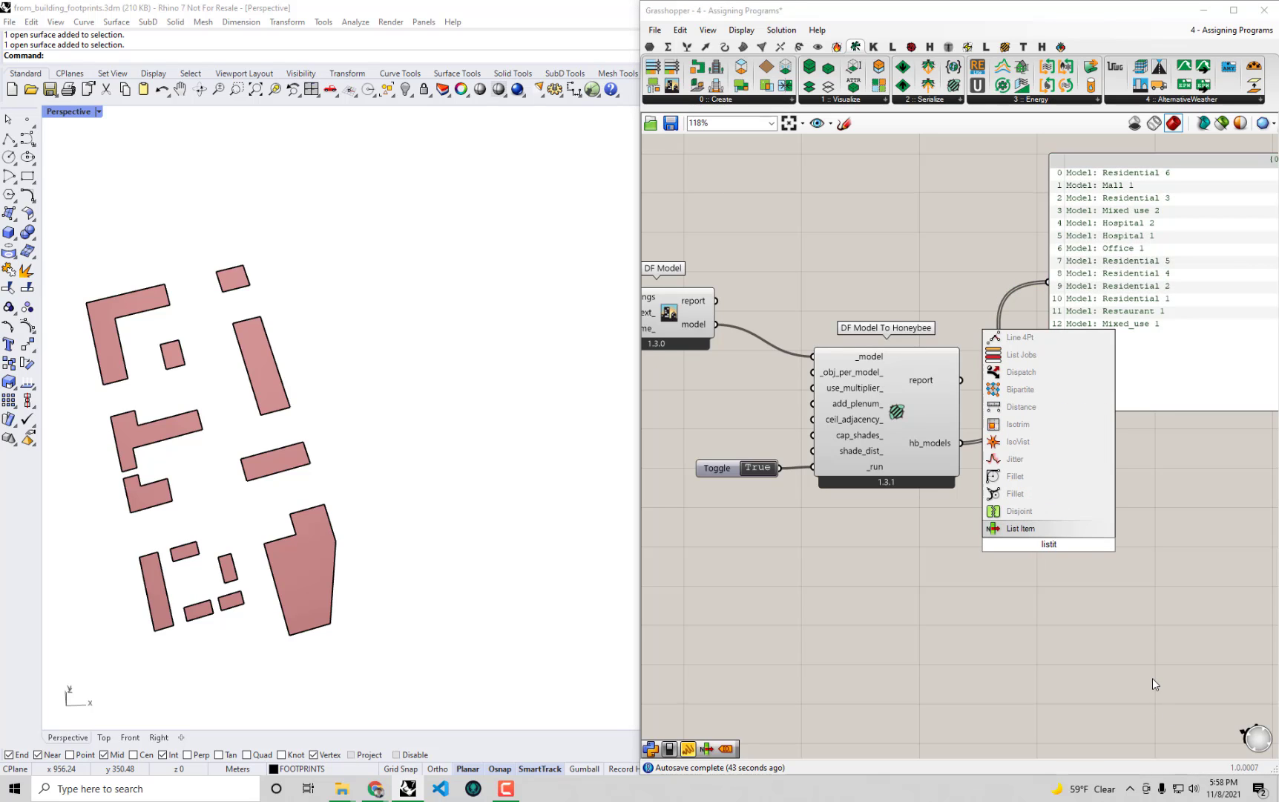
pyautogui.click(1040, 527)
pyautogui.moveTo(961, 443); pyautogui.dragTo(1024, 528)
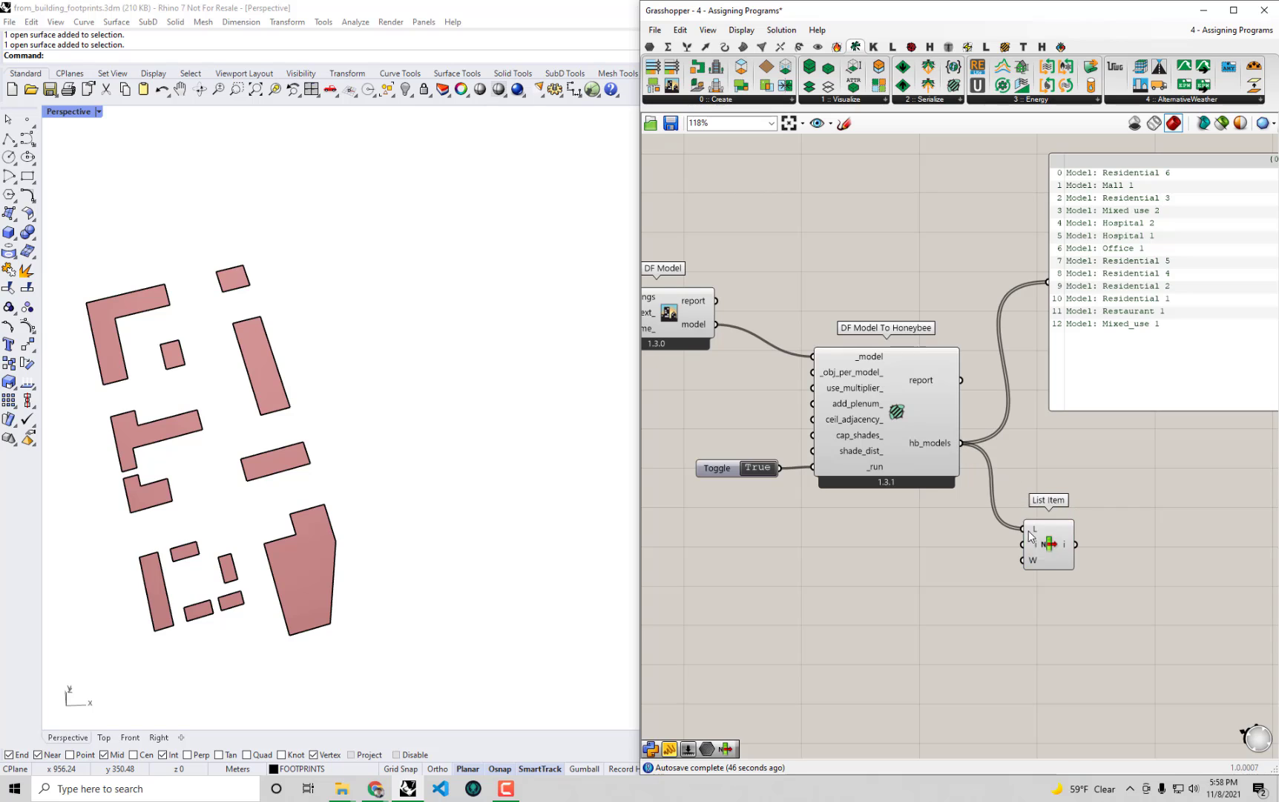
pyautogui.moveTo(1064, 538); pyautogui.dragTo(1037, 547, button='right')
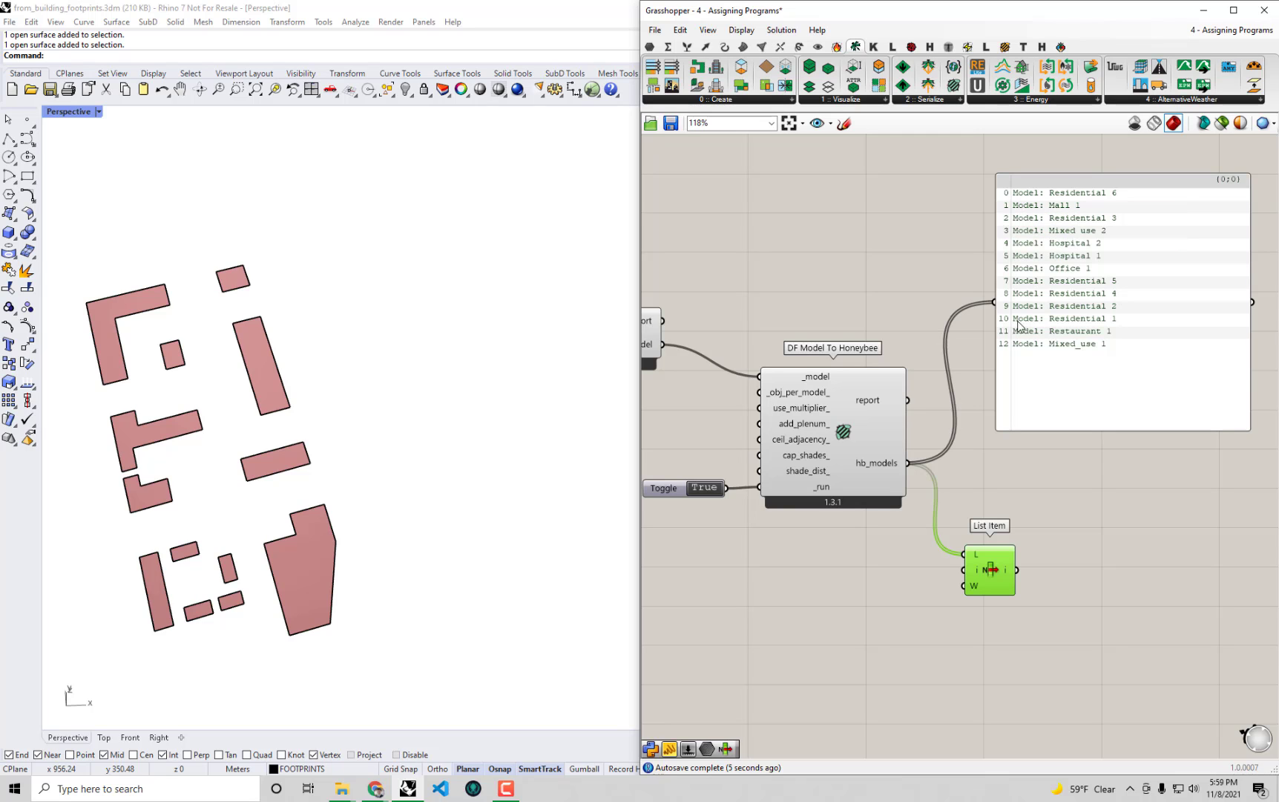
# Create an integer number slider ranging from 0 to 12, set at 0, beside the List Item component.
pyautogui.scroll(3, 1018, 264)
pyautogui.scroll(-1, 999, 391)
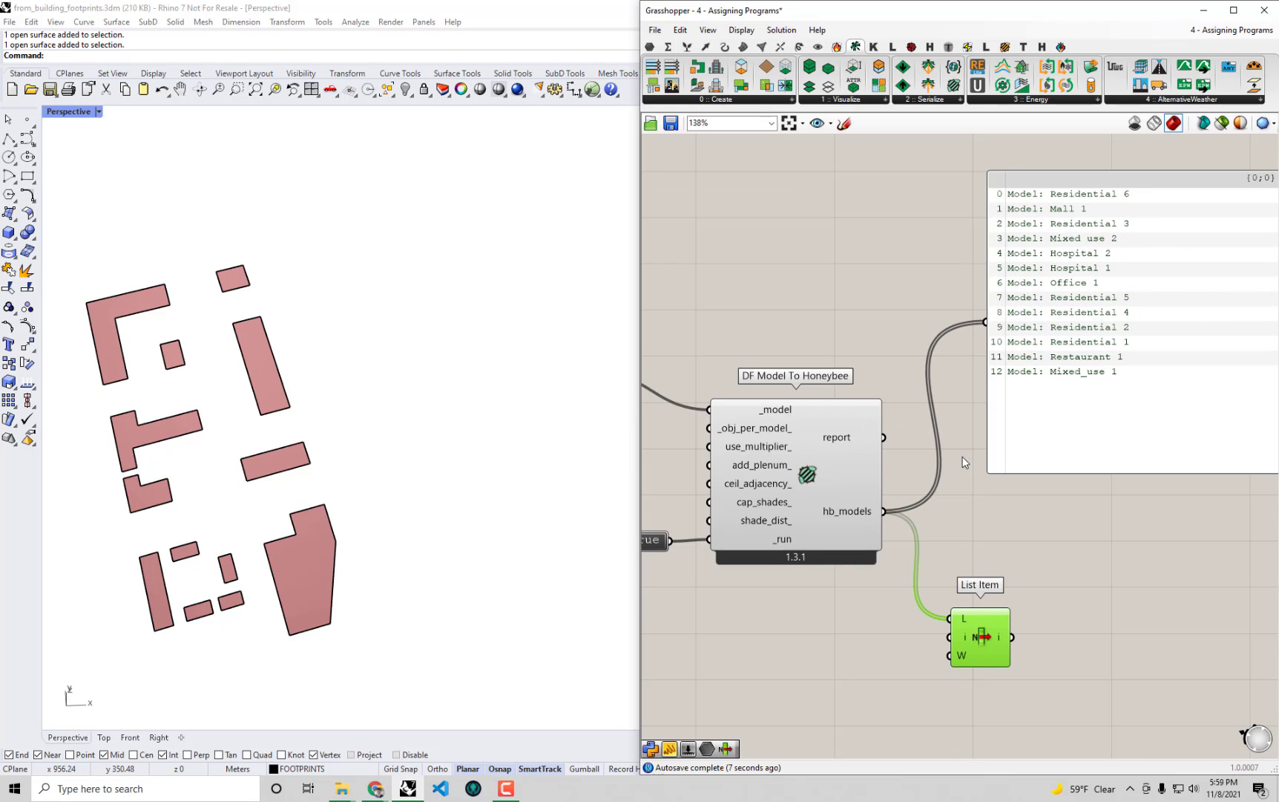
pyautogui.doubleClick(797, 643)
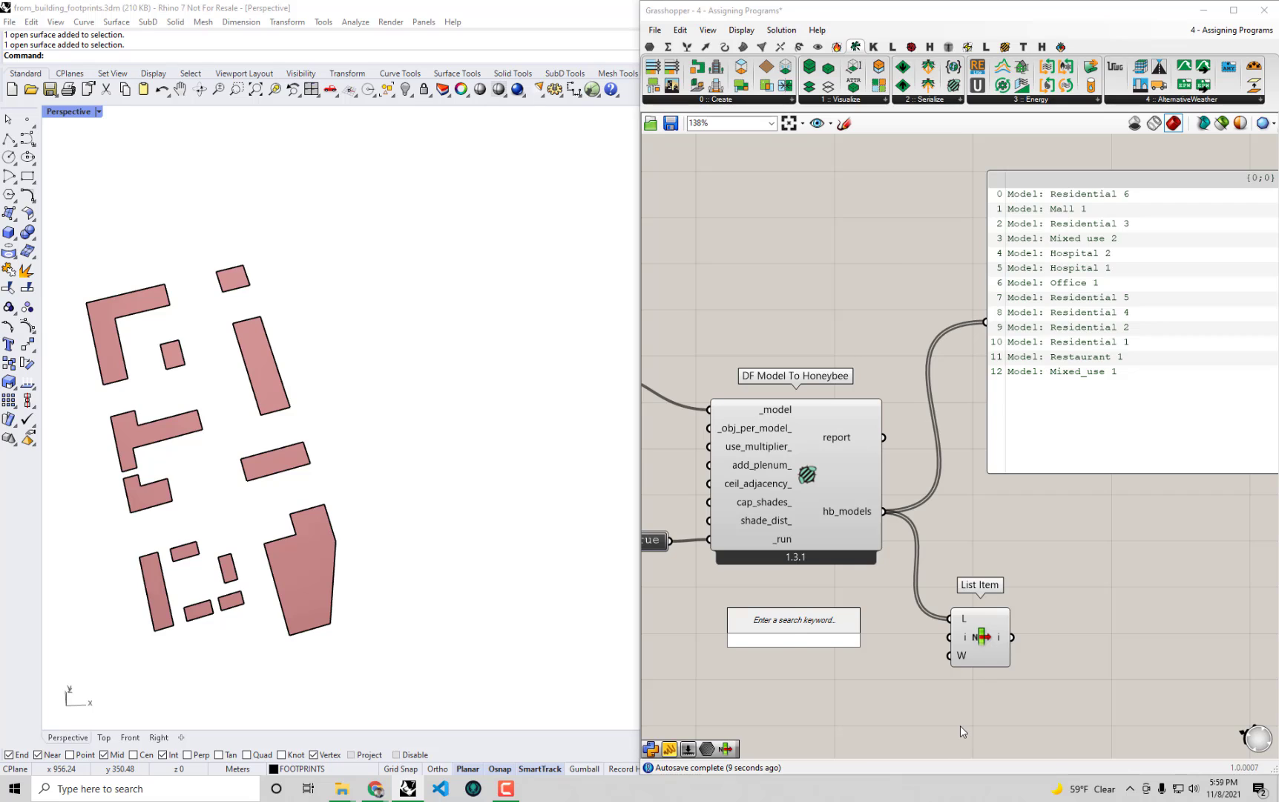
pyautogui.write('0')
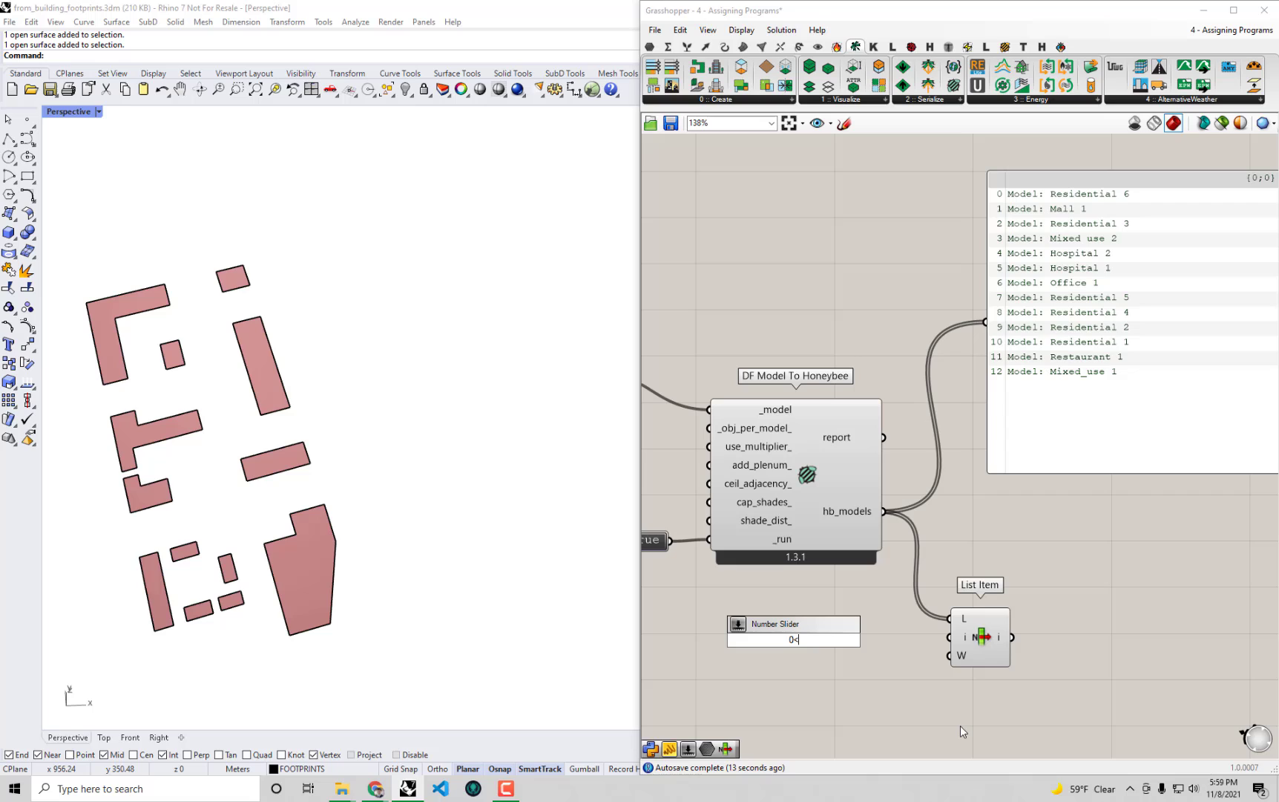
pyautogui.write('<12')
pyautogui.press('Return')
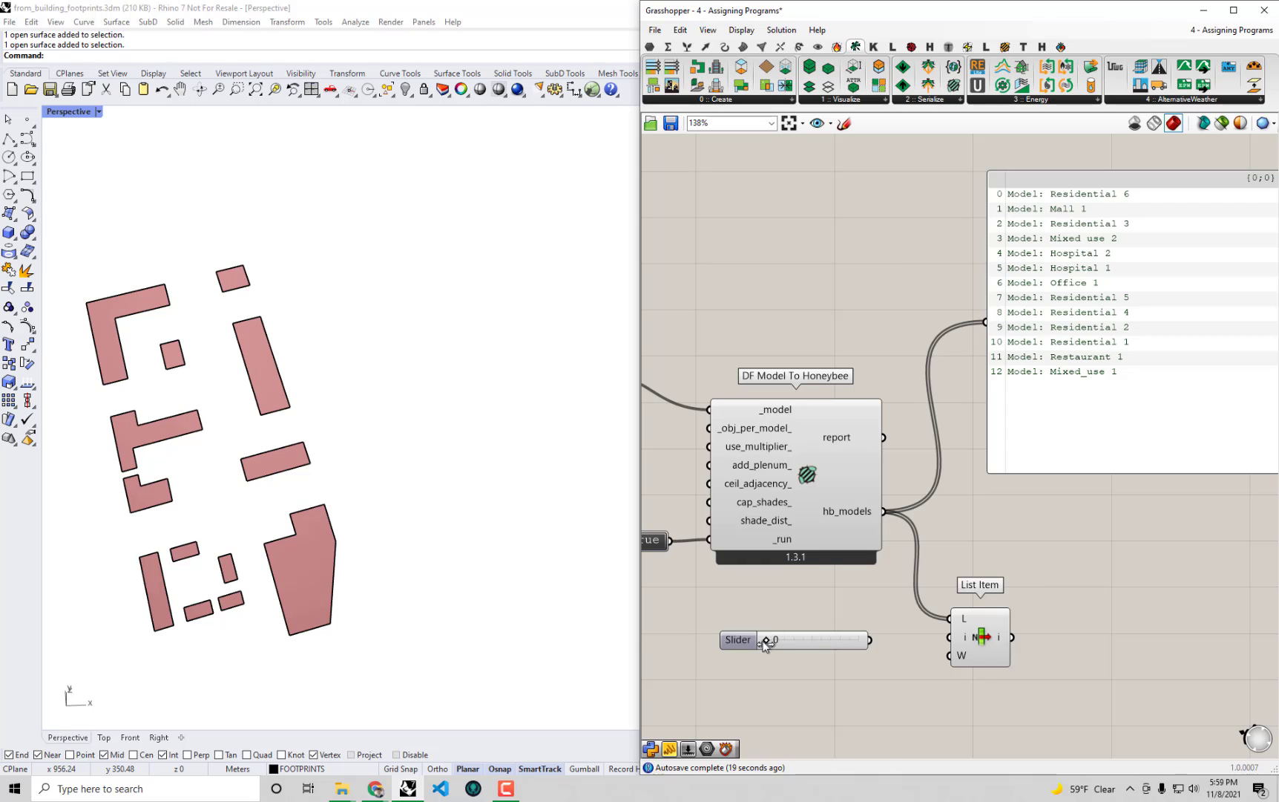
pyautogui.moveTo(767, 640); pyautogui.dragTo(786, 643)
# Connect the slider to List Item's index input and rewire the panel to display the List Item output.
pyautogui.moveTo(874, 656); pyautogui.dragTo(987, 323)
pyautogui.moveTo(1089, 388); pyautogui.dragTo(1010, 396, button='right')
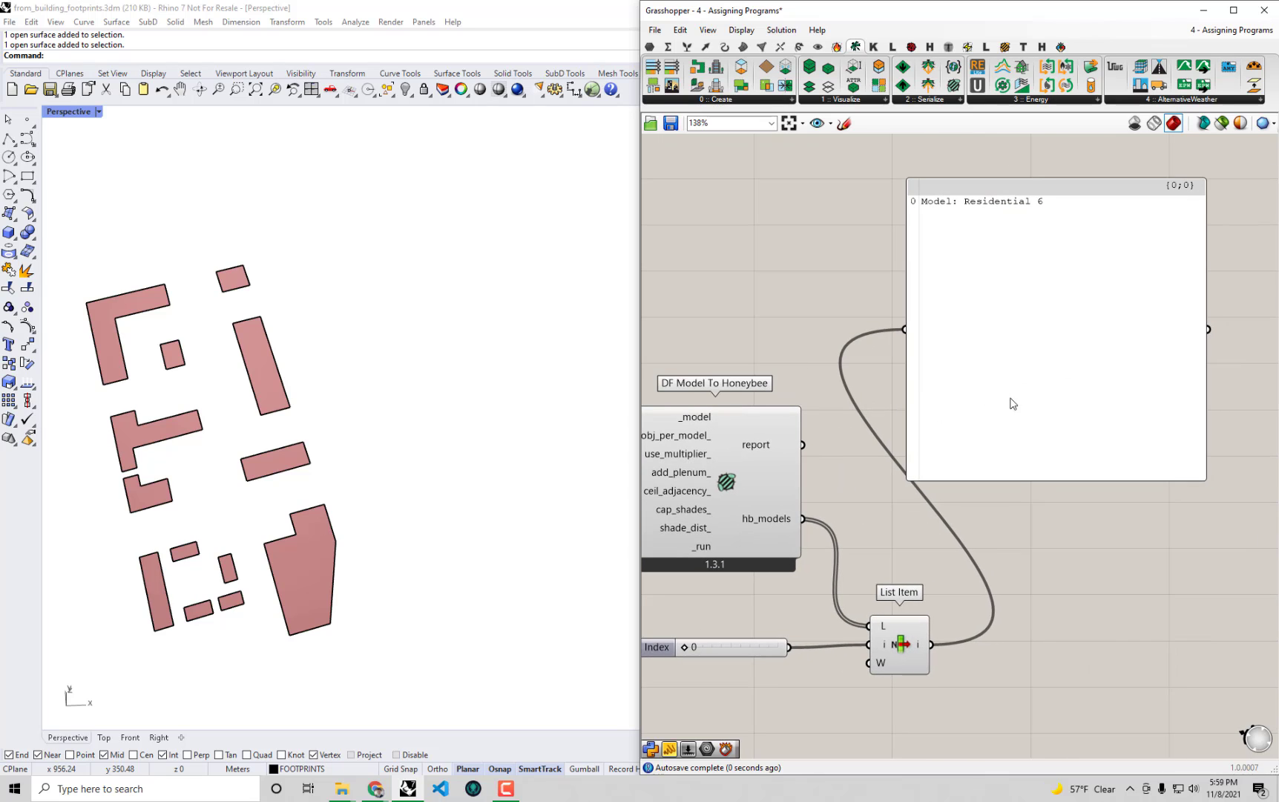
pyautogui.moveTo(997, 457); pyautogui.dragTo(1098, 364, button='right')
# Set the Index slider to 6 to pick the Office 1 model.
pyautogui.scroll(-1, 1045, 455)
pyautogui.moveTo(1045, 455); pyautogui.dragTo(985, 540, button='right')
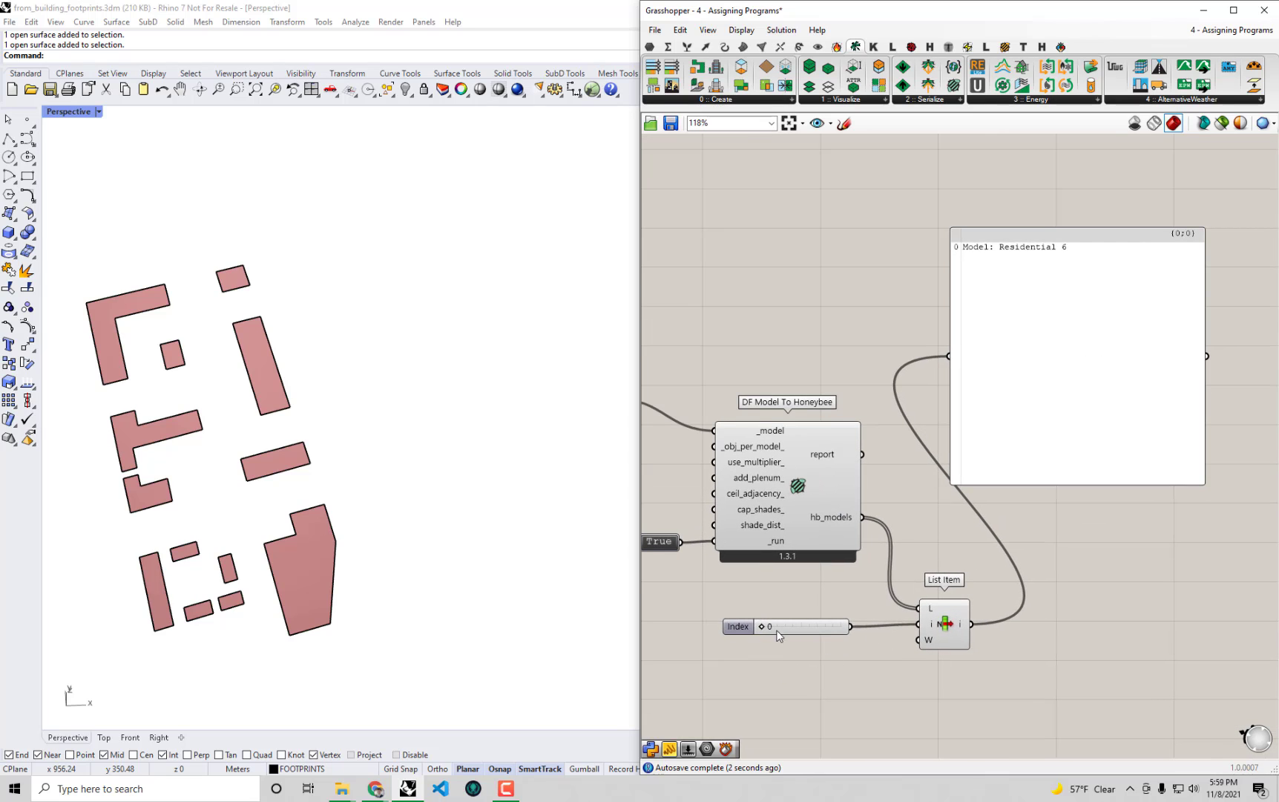
pyautogui.moveTo(762, 627); pyautogui.dragTo(800, 627)
pyautogui.click(943, 628)
pyautogui.click(1150, 566)
# Place Honeybee's HB Visualize by Type component below the panel, beyond List Item.
pyautogui.click(1004, 46)
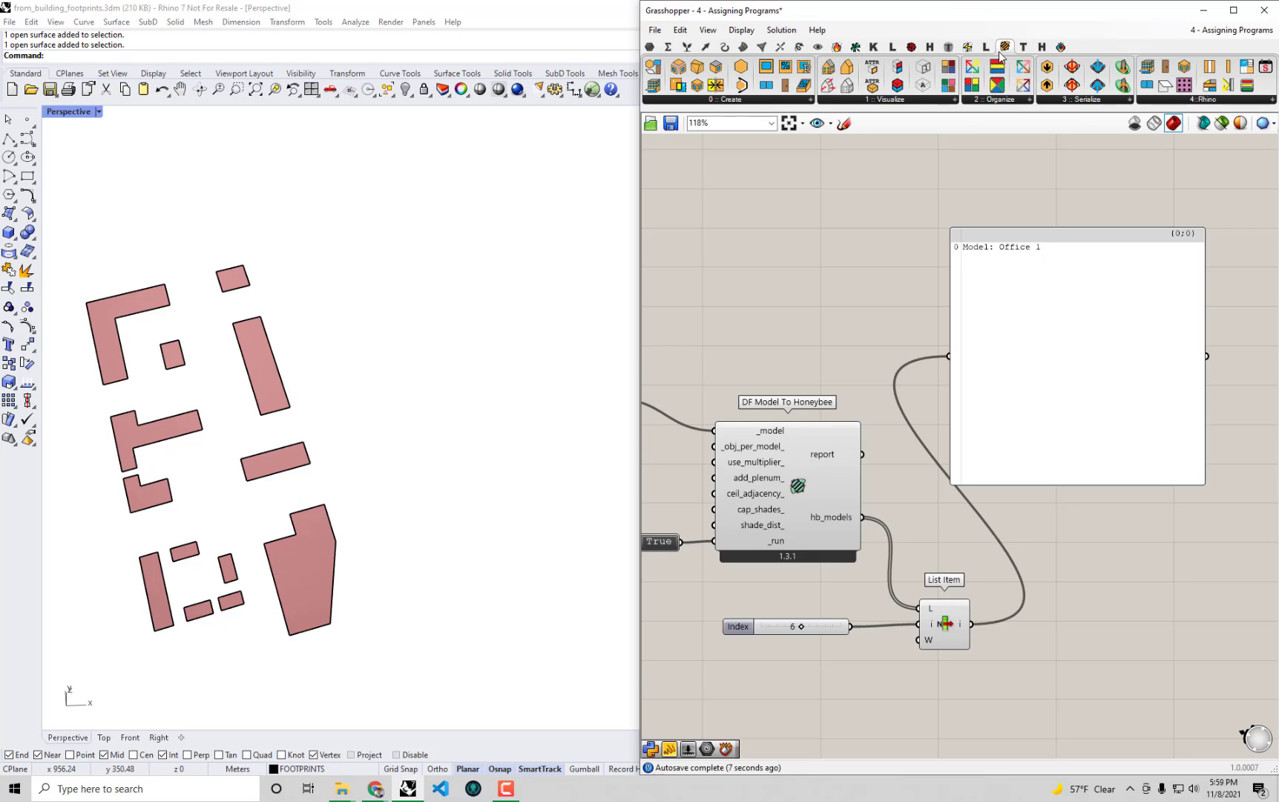
pyautogui.click(935, 99)
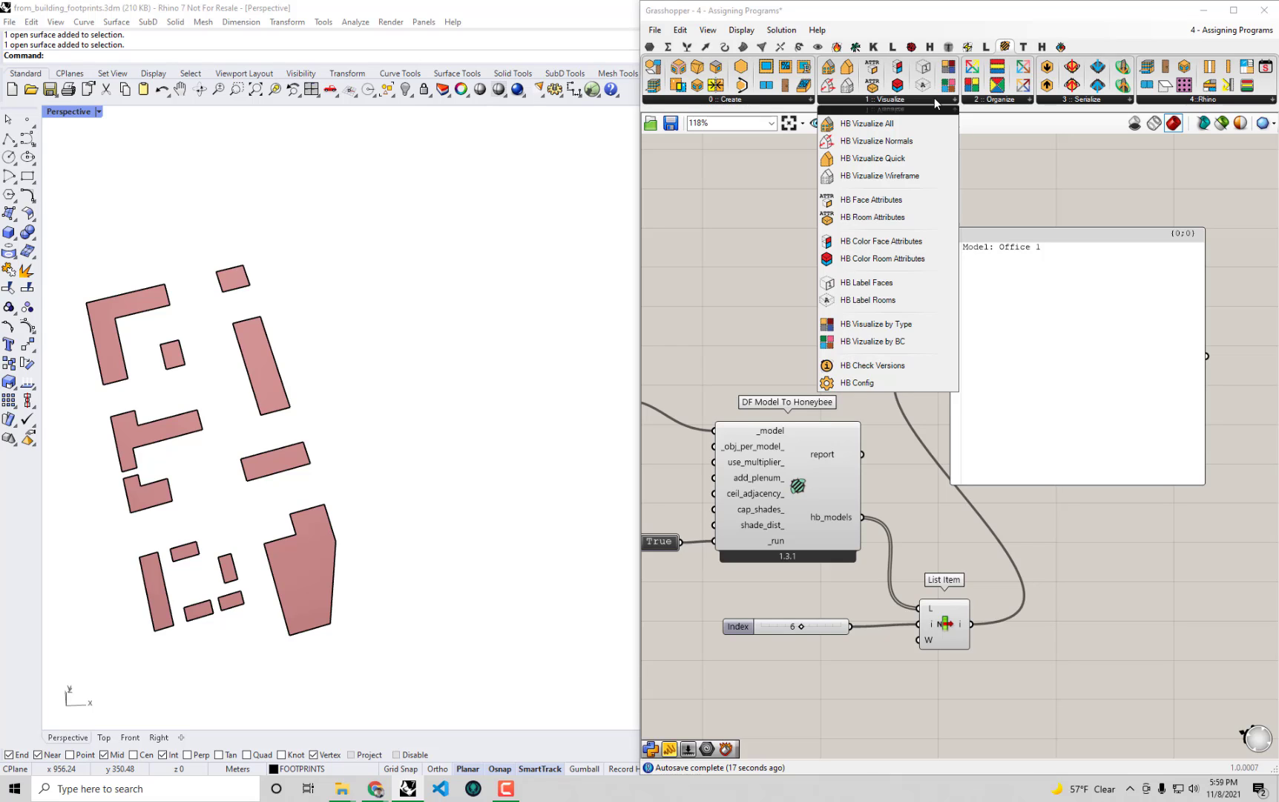
pyautogui.click(920, 323)
pyautogui.click(1133, 621)
pyautogui.moveTo(1133, 619); pyautogui.dragTo(1132, 643)
pyautogui.moveTo(1130, 614); pyautogui.dragTo(1119, 570, button='right')
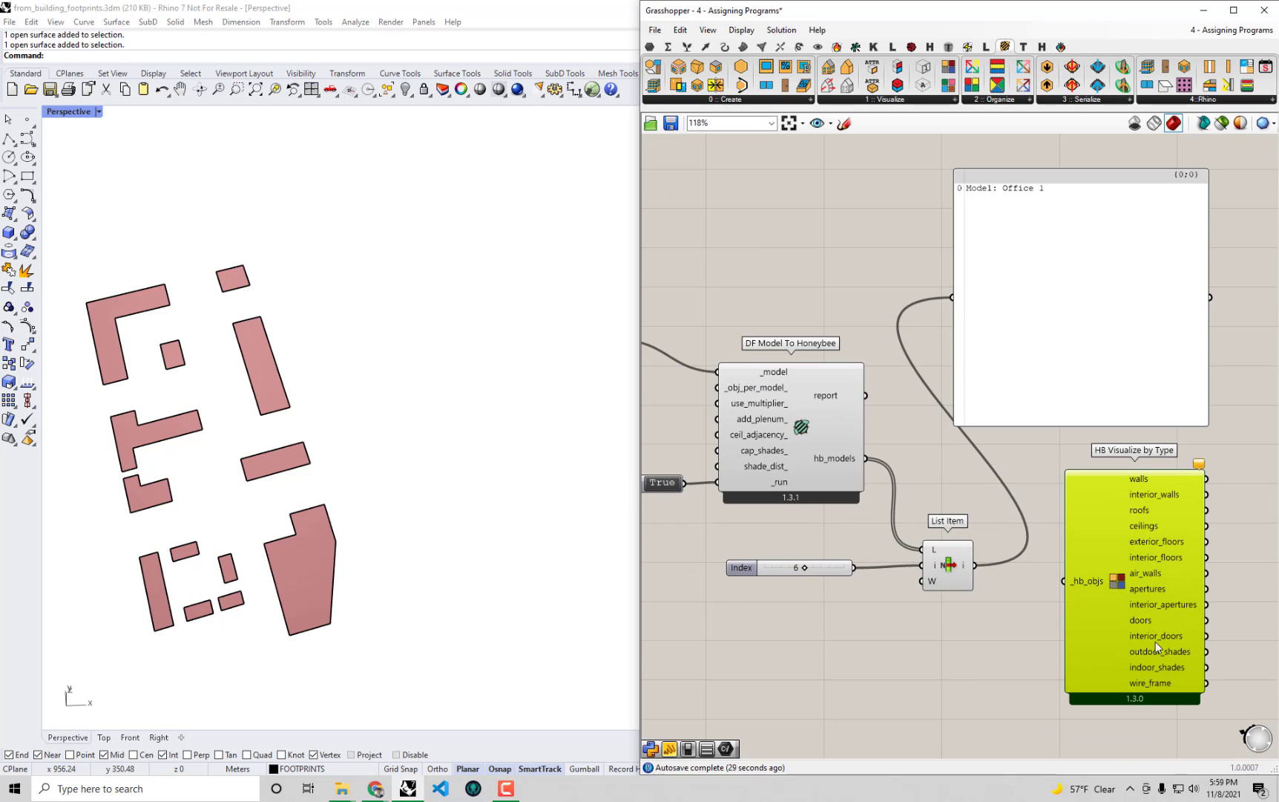
# Connect the List Item output to the _hb_objs input of HB Visualize by Type and inspect the office building in Rhino.
pyautogui.click(990, 598)
pyautogui.moveTo(976, 565); pyautogui.dragTo(1063, 582)
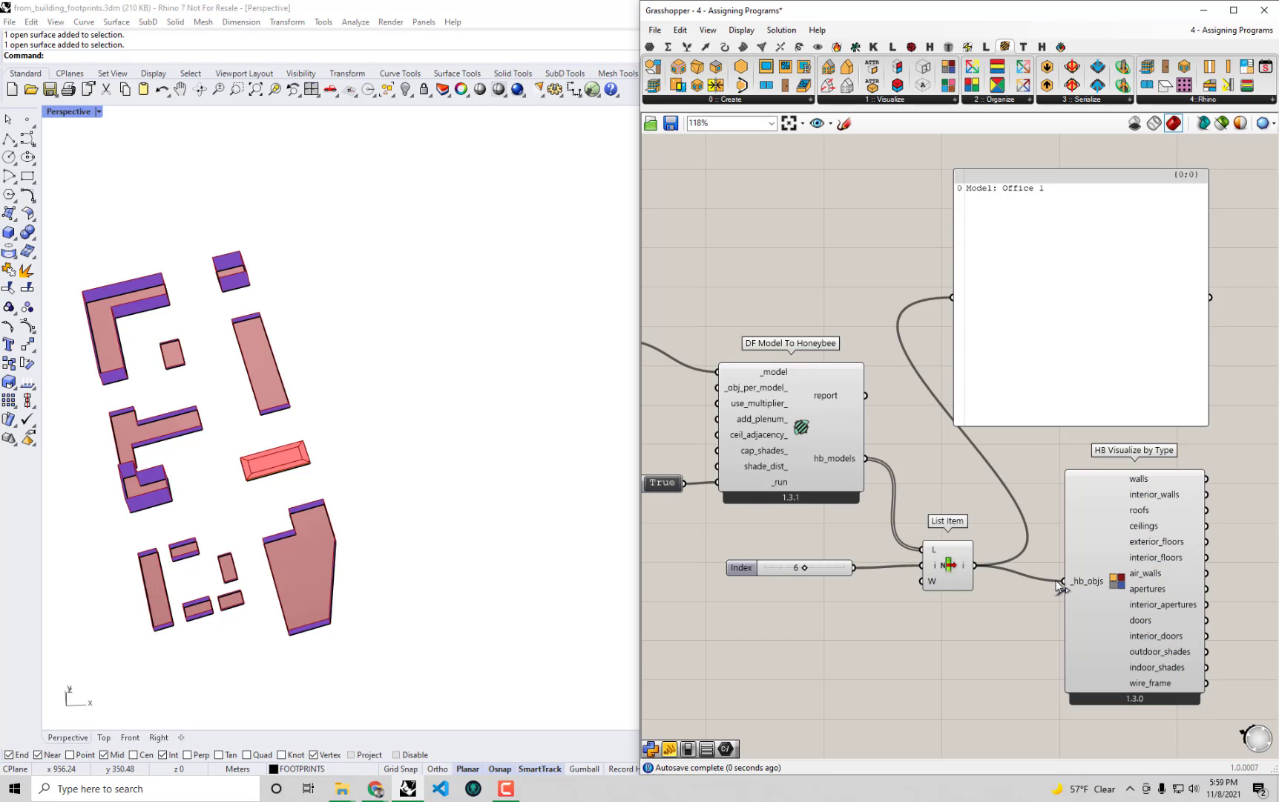
pyautogui.moveTo(861, 575); pyautogui.dragTo(901, 555, button='right')
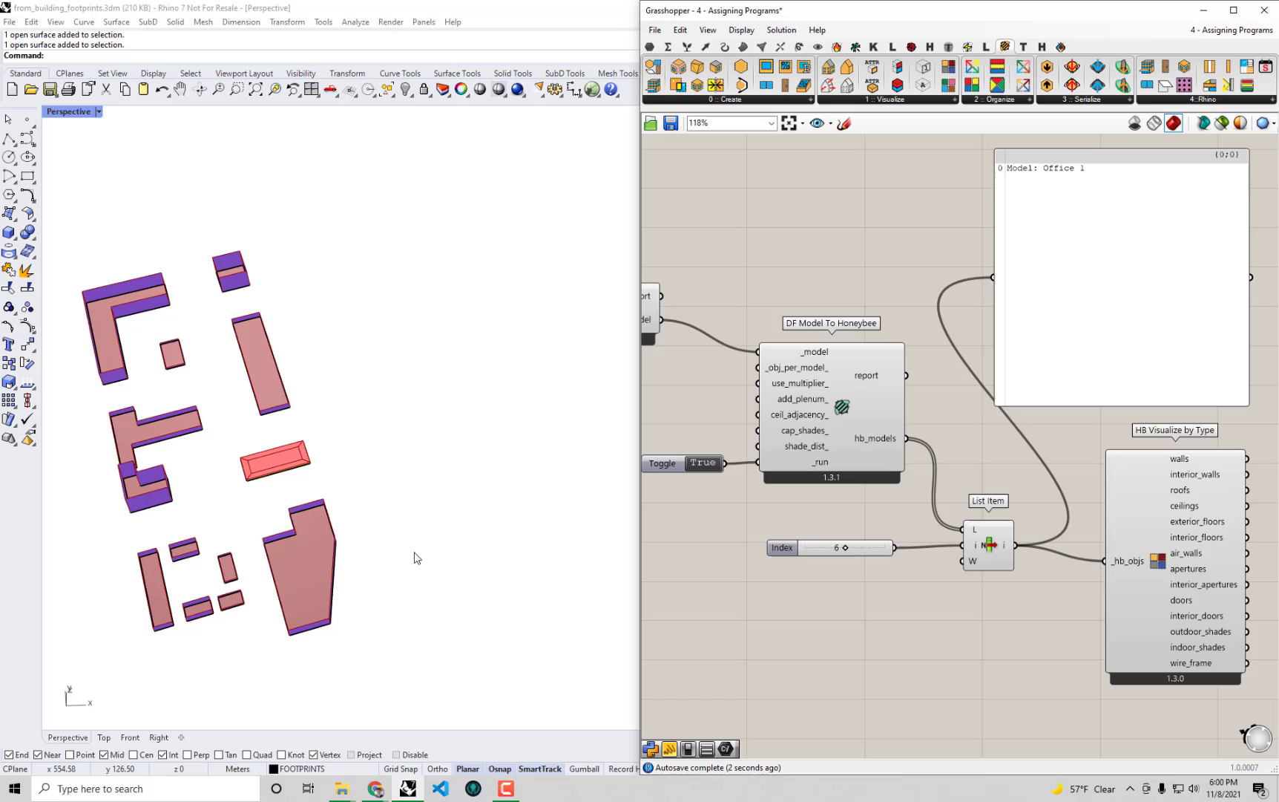
pyautogui.moveTo(416, 557); pyautogui.dragTo(331, 491, button='right')
pyautogui.scroll(6, 243, 337)
pyautogui.scroll(5, 458, 445)
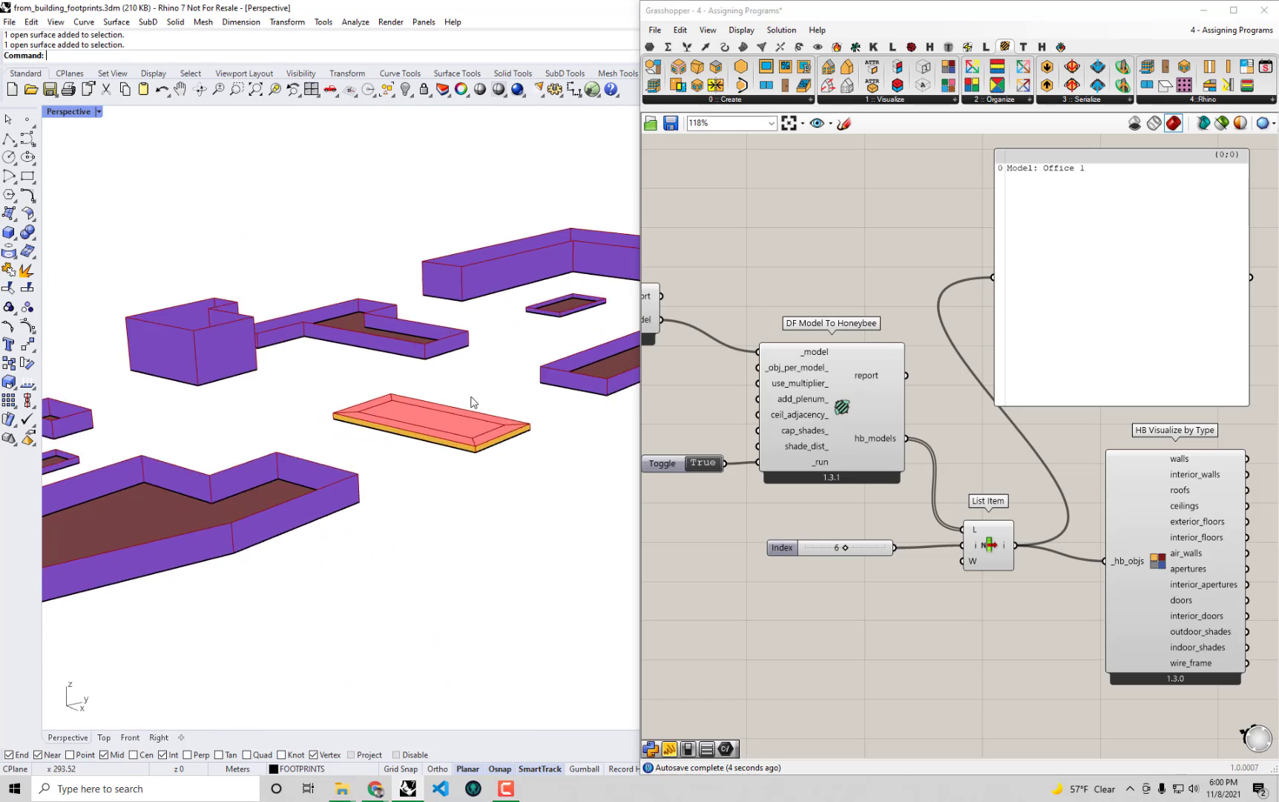
# Examine the Office 1 building and its surrounding context shades in Rhino from several angles and distances.
pyautogui.moveTo(468, 441); pyautogui.dragTo(467, 528, button='right')
pyautogui.scroll(-3, 466, 527)
pyautogui.keyDown('shift'); pyautogui.moveTo(301, 501); pyautogui.dragTo(319, 548, button='right'); pyautogui.keyUp('shift')
pyautogui.moveTo(419, 538)
pyautogui.keyDown('shift'); pyautogui.mouseDown(button='right')
pyautogui.moveTo(473, 530)
pyautogui.moveTo(408, 420)
pyautogui.moveTo(363, 457)
pyautogui.moveTo(394, 556)
pyautogui.moveTo(461, 521)
pyautogui.moveTo(410, 535)
pyautogui.mouseUp(button='right'); pyautogui.keyUp('shift')
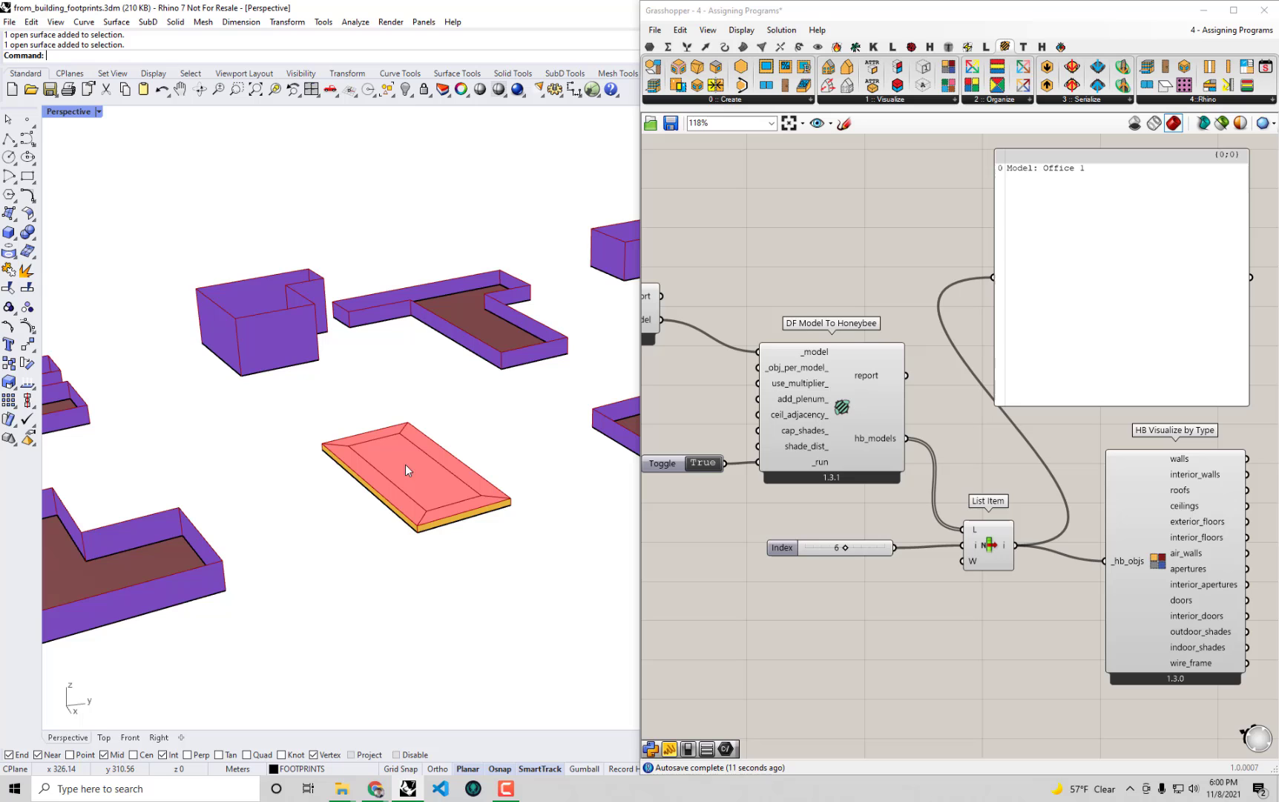
pyautogui.moveTo(369, 413); pyautogui.dragTo(460, 537, button='right')
pyautogui.scroll(3, 345, 409)
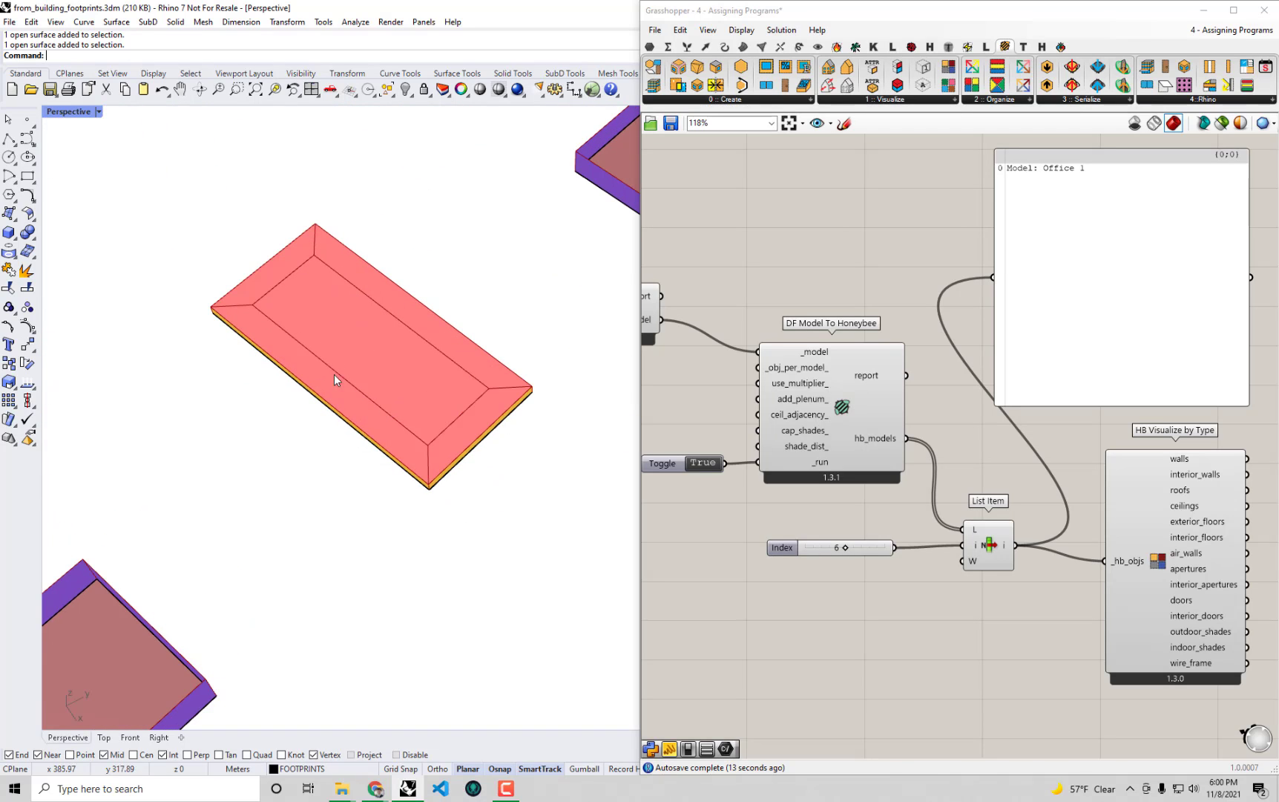
pyautogui.scroll(-3, 383, 379)
pyautogui.keyDown('shift'); pyautogui.moveTo(426, 374); pyautogui.dragTo(433, 453, button='right'); pyautogui.keyUp('shift')
pyautogui.scroll(-5, 435, 484)
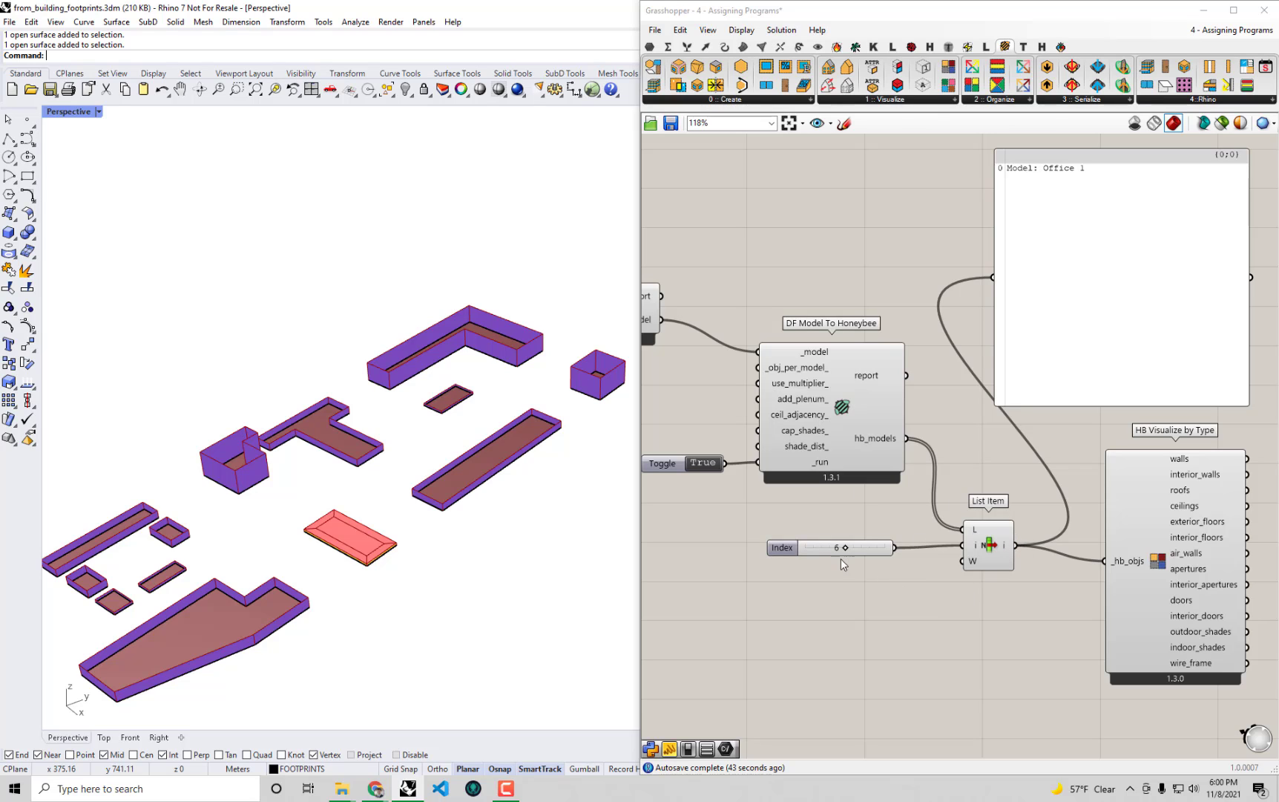
# Set the Index slider to 8 to pick the Residential 4 model and look at it among its neighbours in Rhino.
pyautogui.moveTo(844, 550)
pyautogui.mouseDown()
pyautogui.moveTo(828, 549)
pyautogui.moveTo(857, 551)
pyautogui.mouseUp()
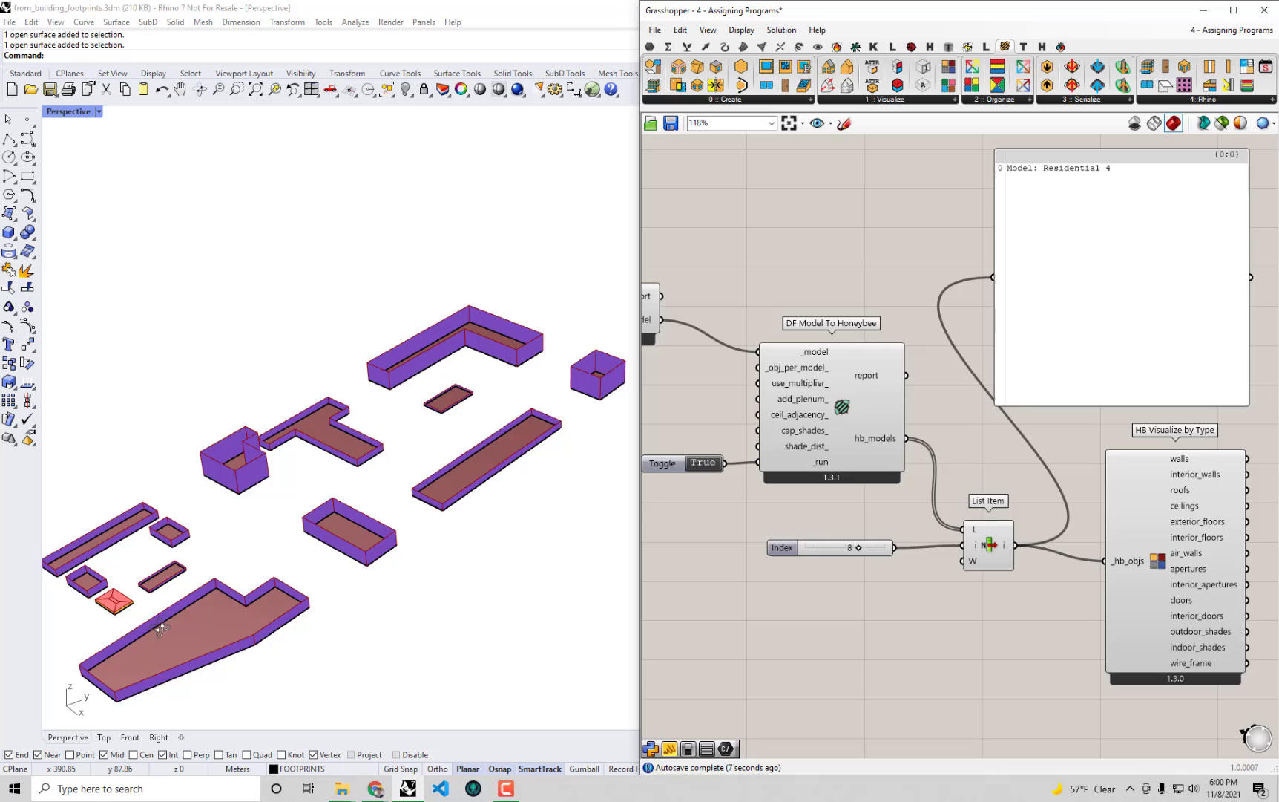
pyautogui.moveTo(119, 615); pyautogui.dragTo(128, 621, button='right')
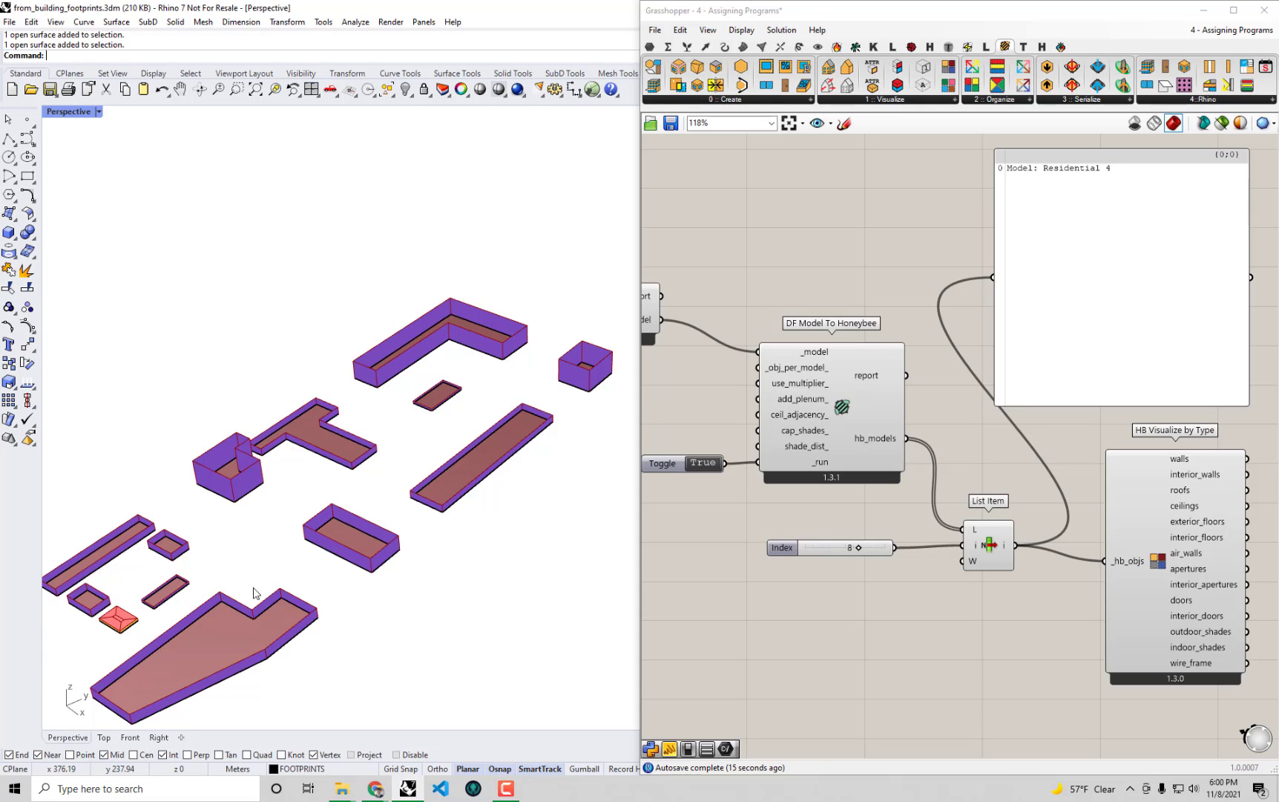
pyautogui.keyDown('shift'); pyautogui.moveTo(172, 611); pyautogui.dragTo(210, 586, button='right'); pyautogui.keyUp('shift')
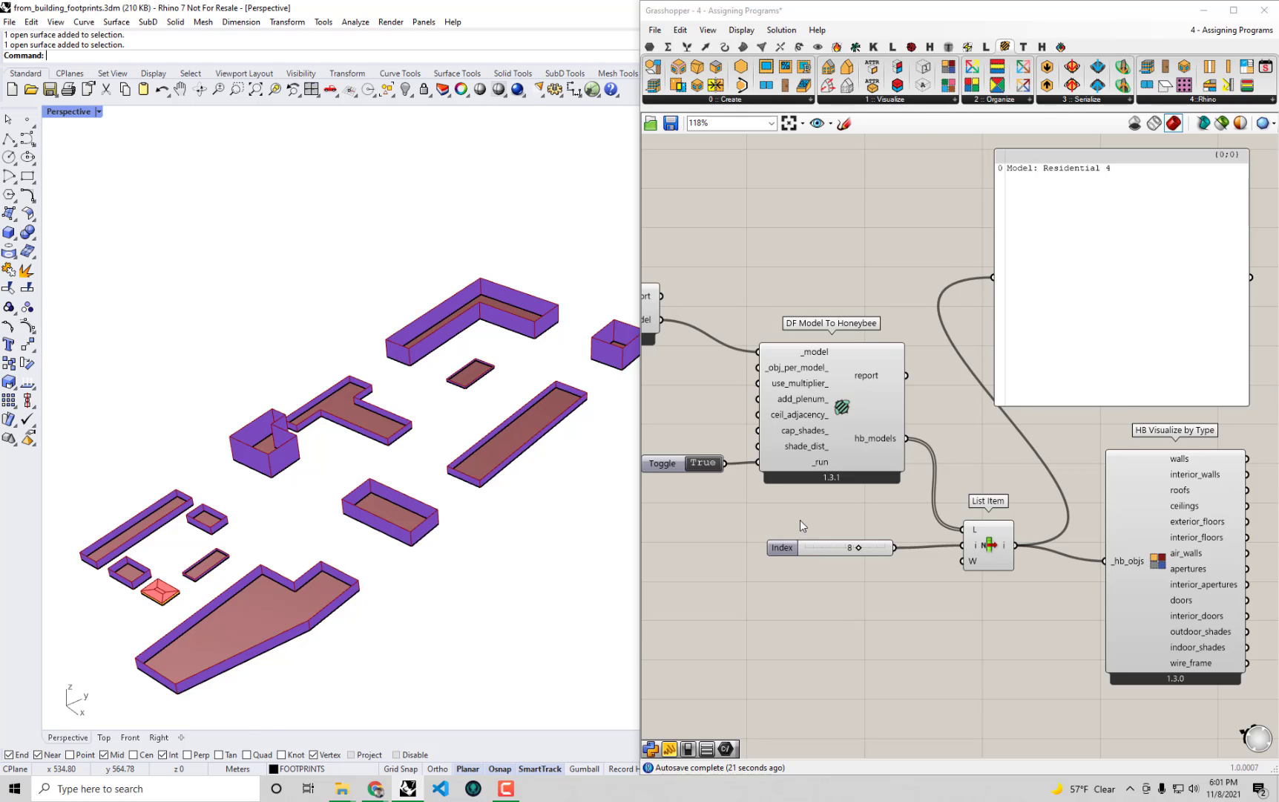
# Add a panel containing 50 and connect it to the shade_dist_ input of DF Model To Honeybee.
pyautogui.scroll(3, 885, 472)
pyautogui.scroll(3, 910, 486)
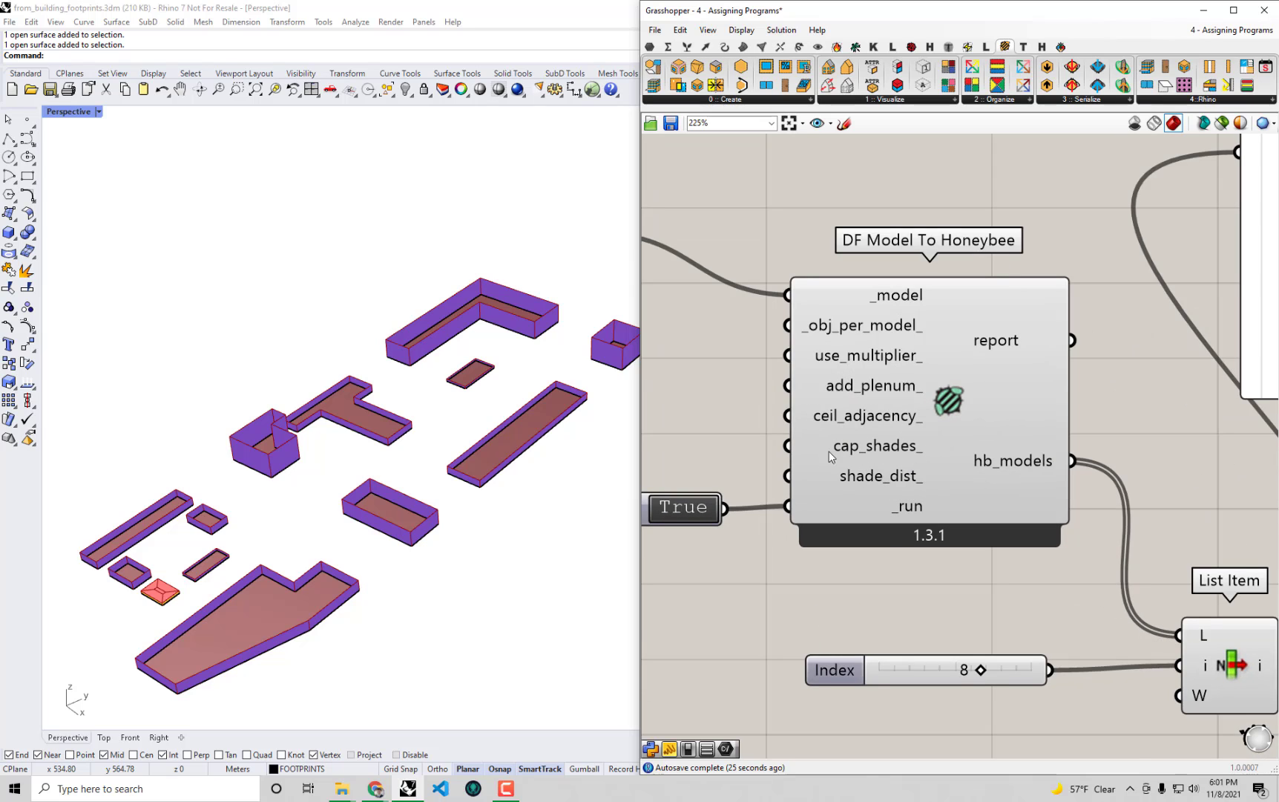
pyautogui.moveTo(885, 466); pyautogui.dragTo(936, 463, button='right')
pyautogui.moveTo(939, 472)
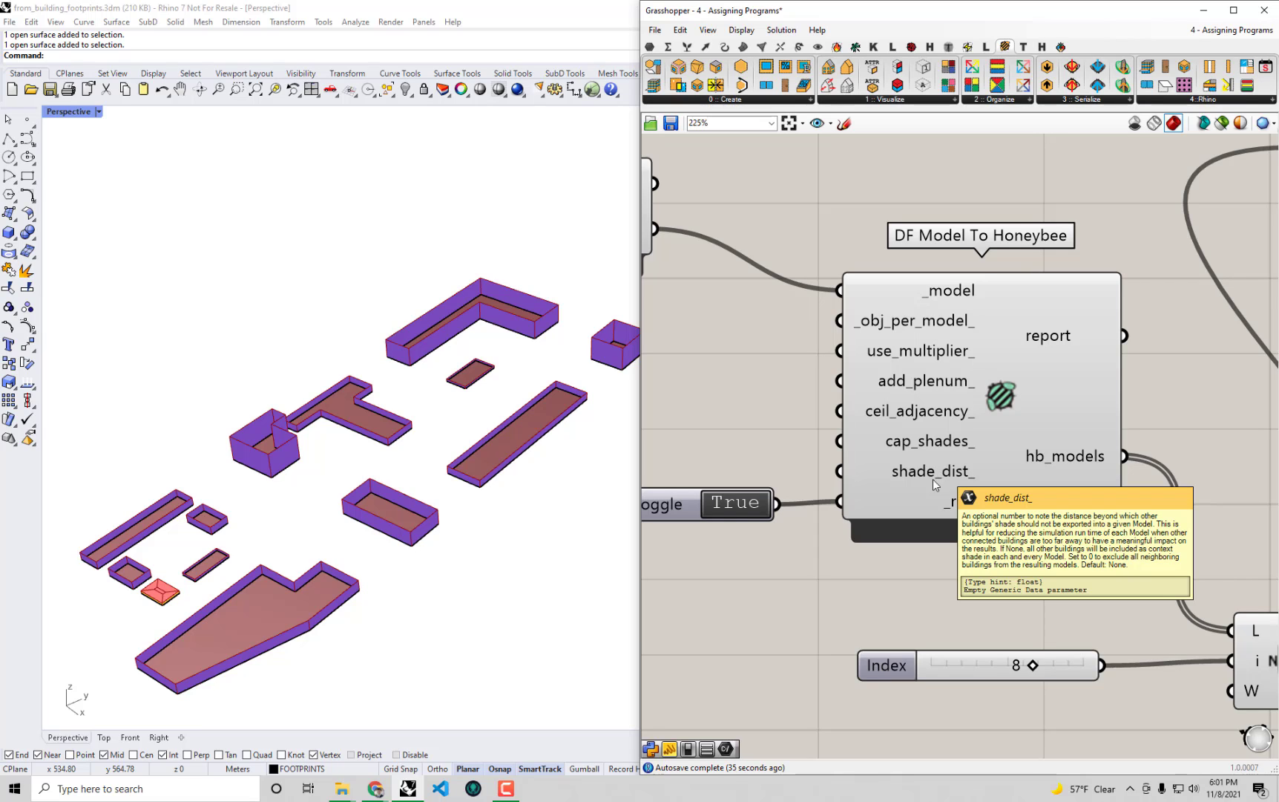
pyautogui.doubleClick(724, 419)
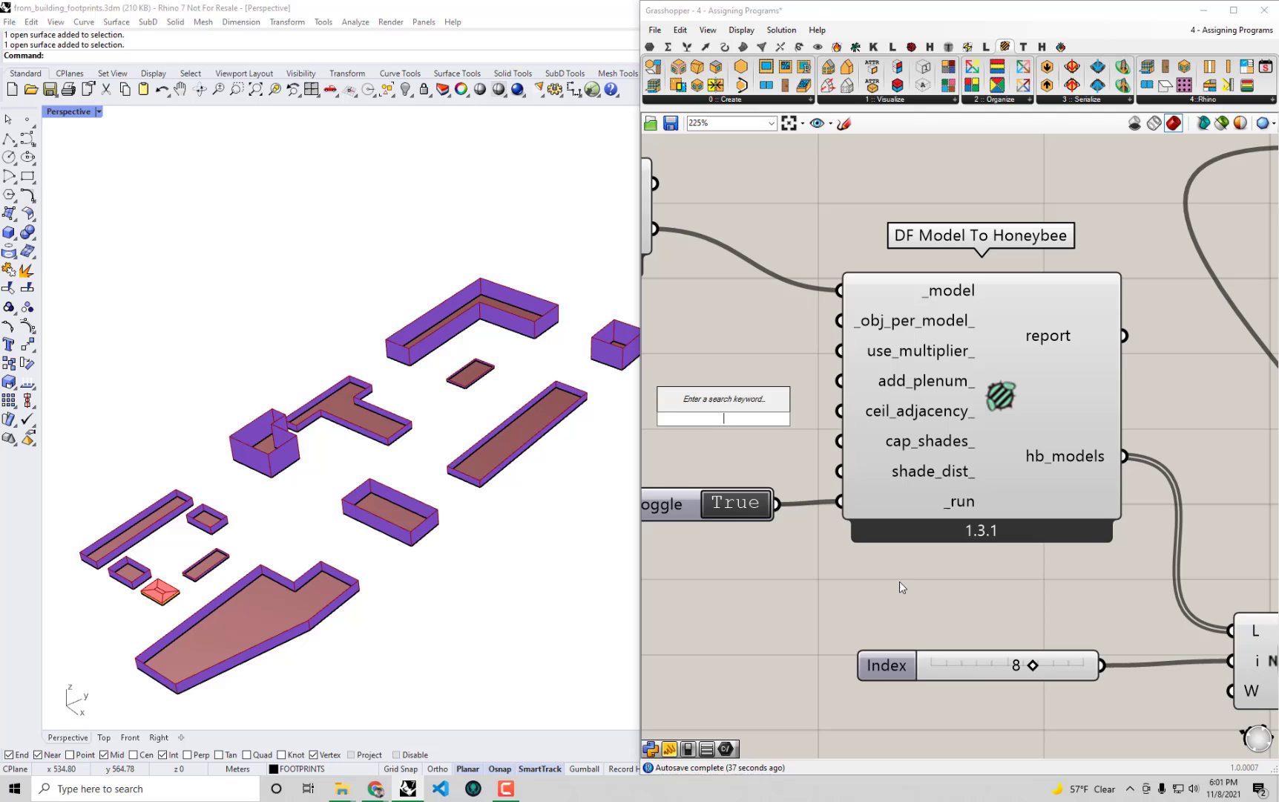
pyautogui.write('"')
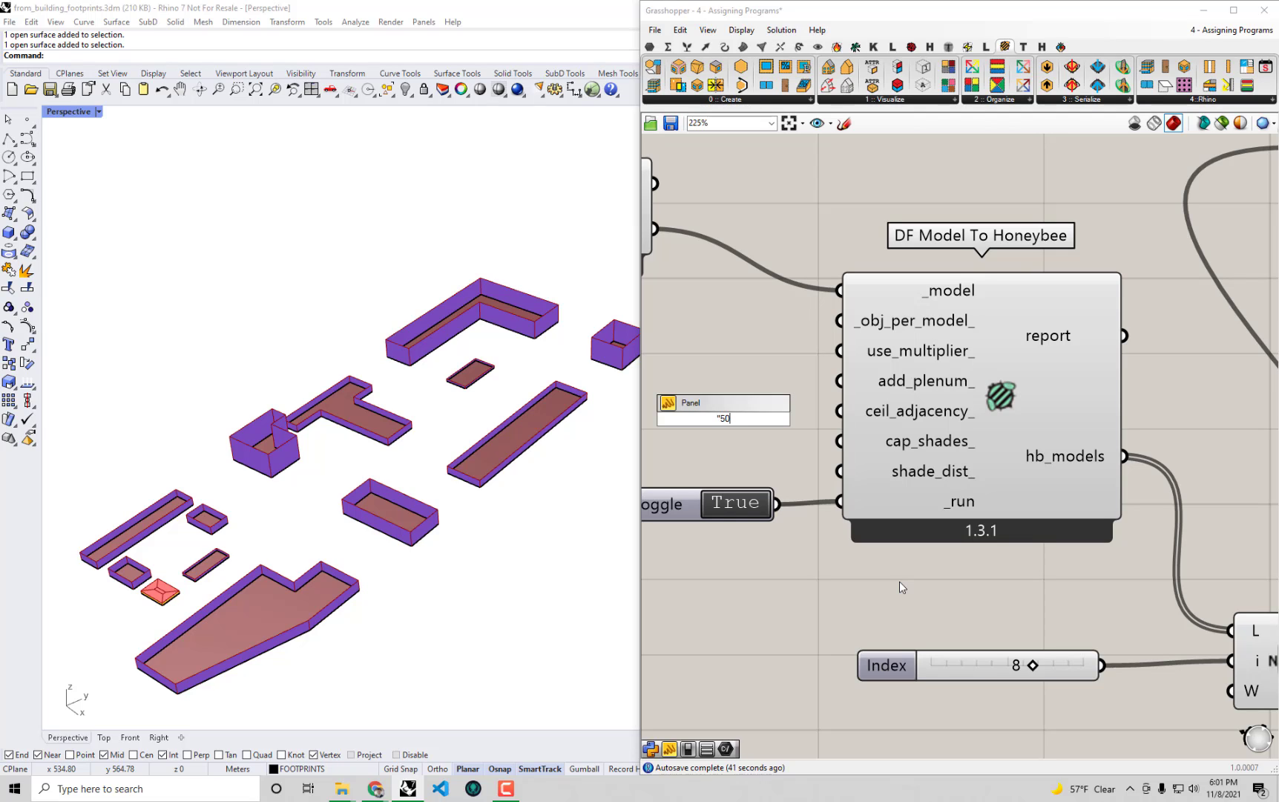
pyautogui.write('50')
pyautogui.press('Return')
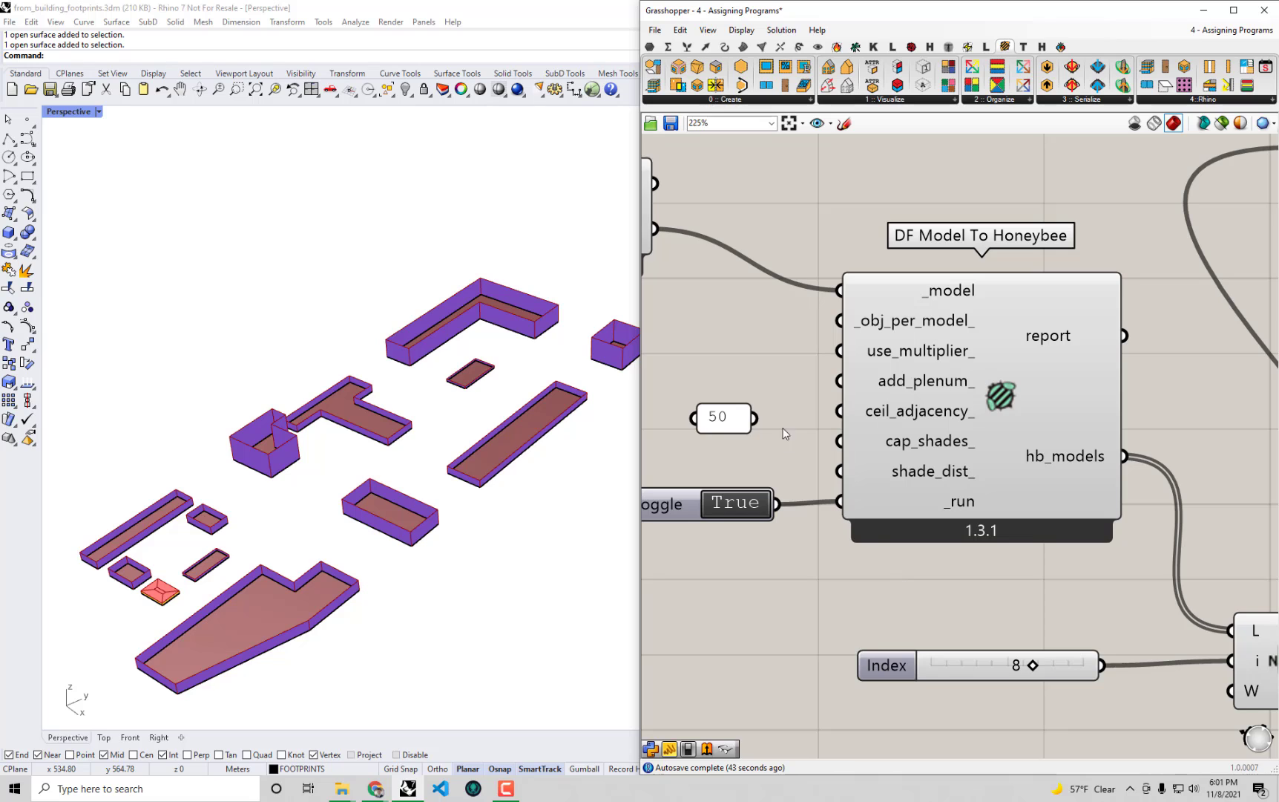
pyautogui.moveTo(766, 420); pyautogui.dragTo(839, 470)
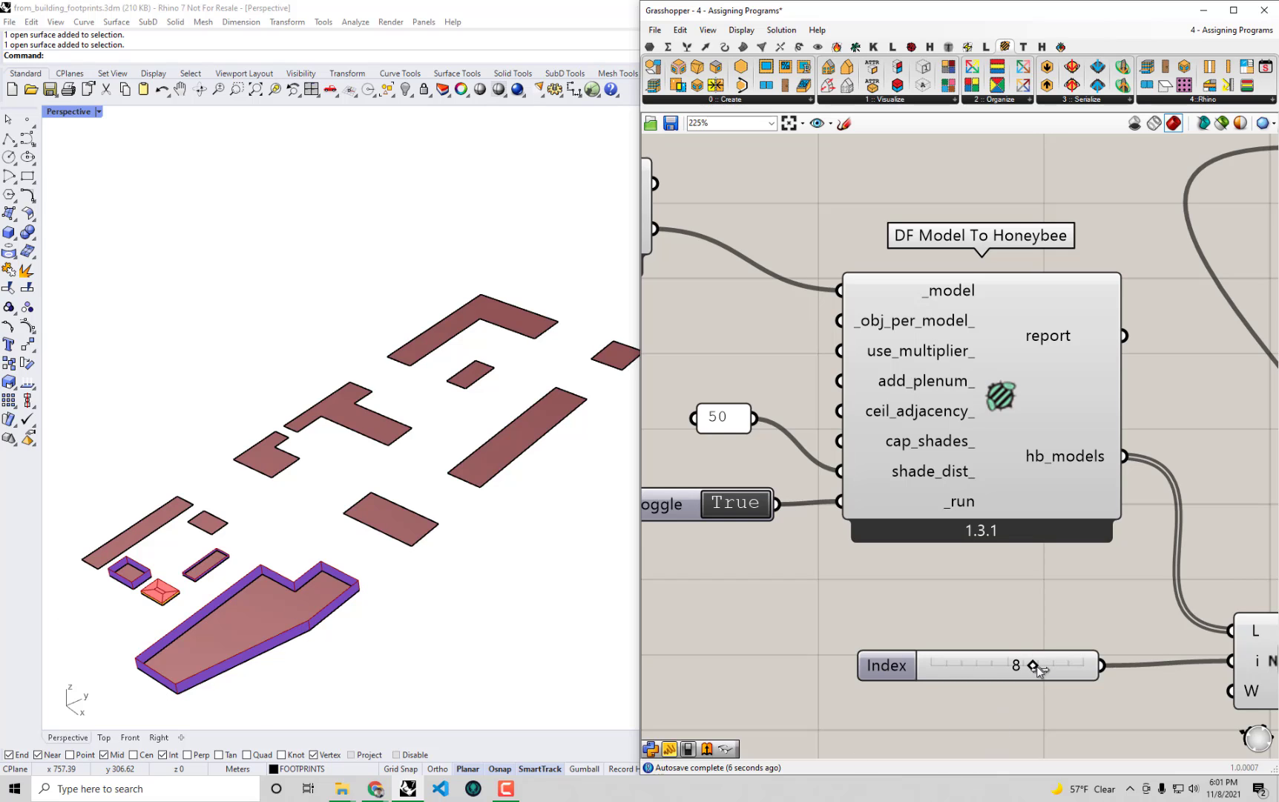
# Set the Index slider to 4 and move the 50 panel closer to the shade_dist_ input.
pyautogui.moveTo(1040, 667); pyautogui.dragTo(985, 668)
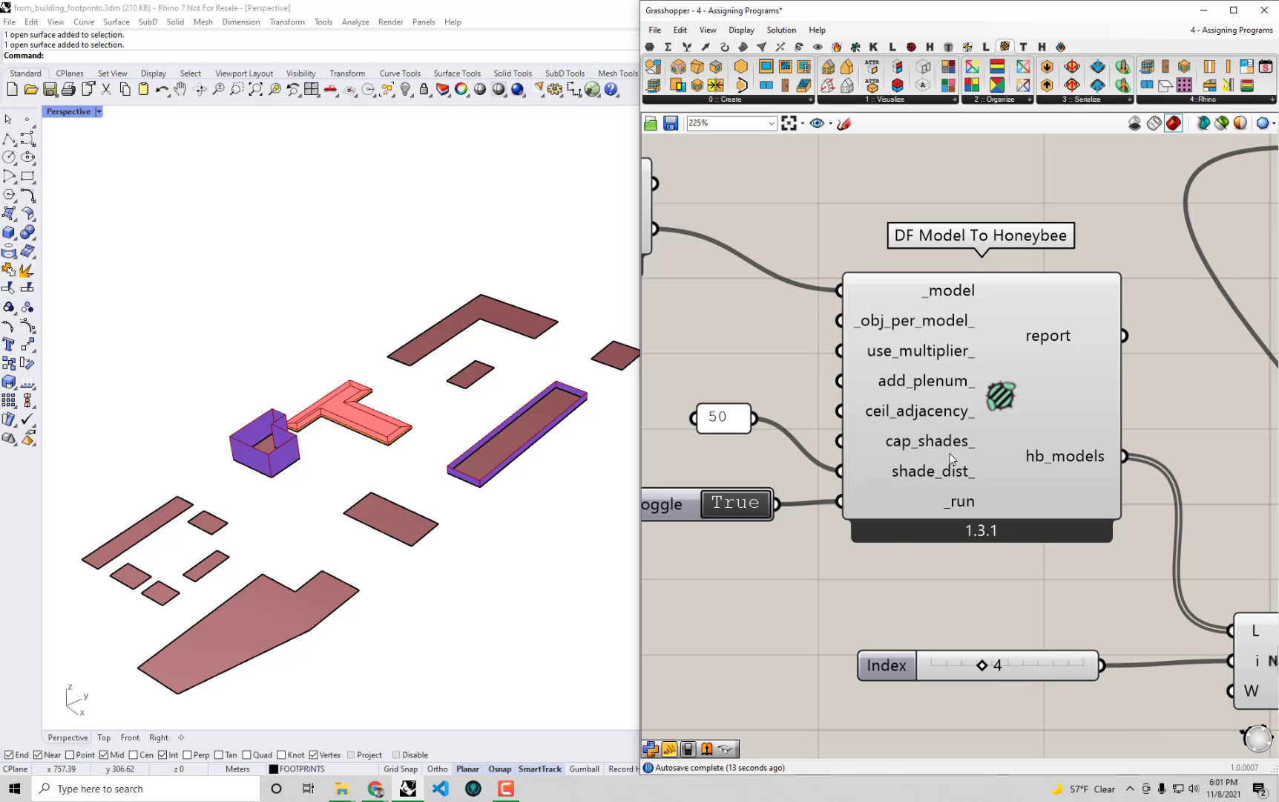
pyautogui.scroll(-2, 898, 478)
pyautogui.click(788, 490)
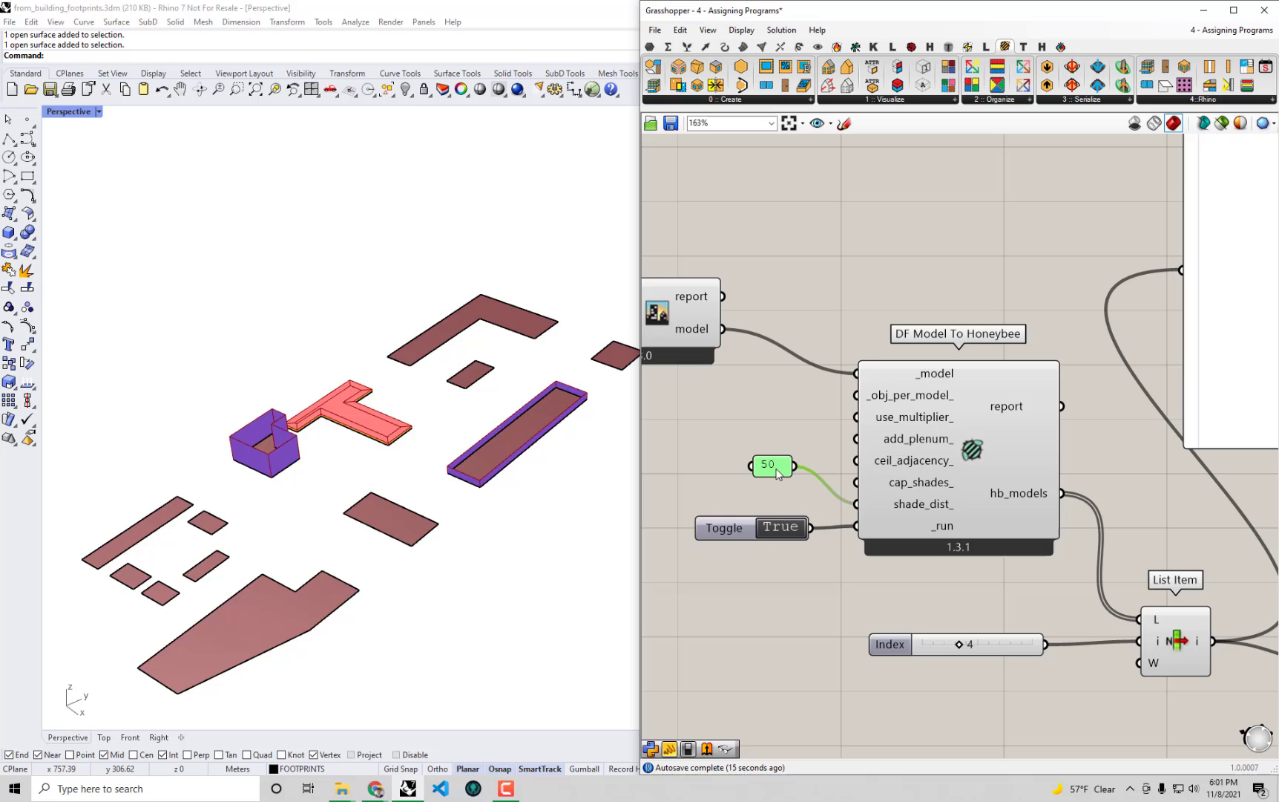
pyautogui.moveTo(928, 570); pyautogui.dragTo(928, 584, button='right')
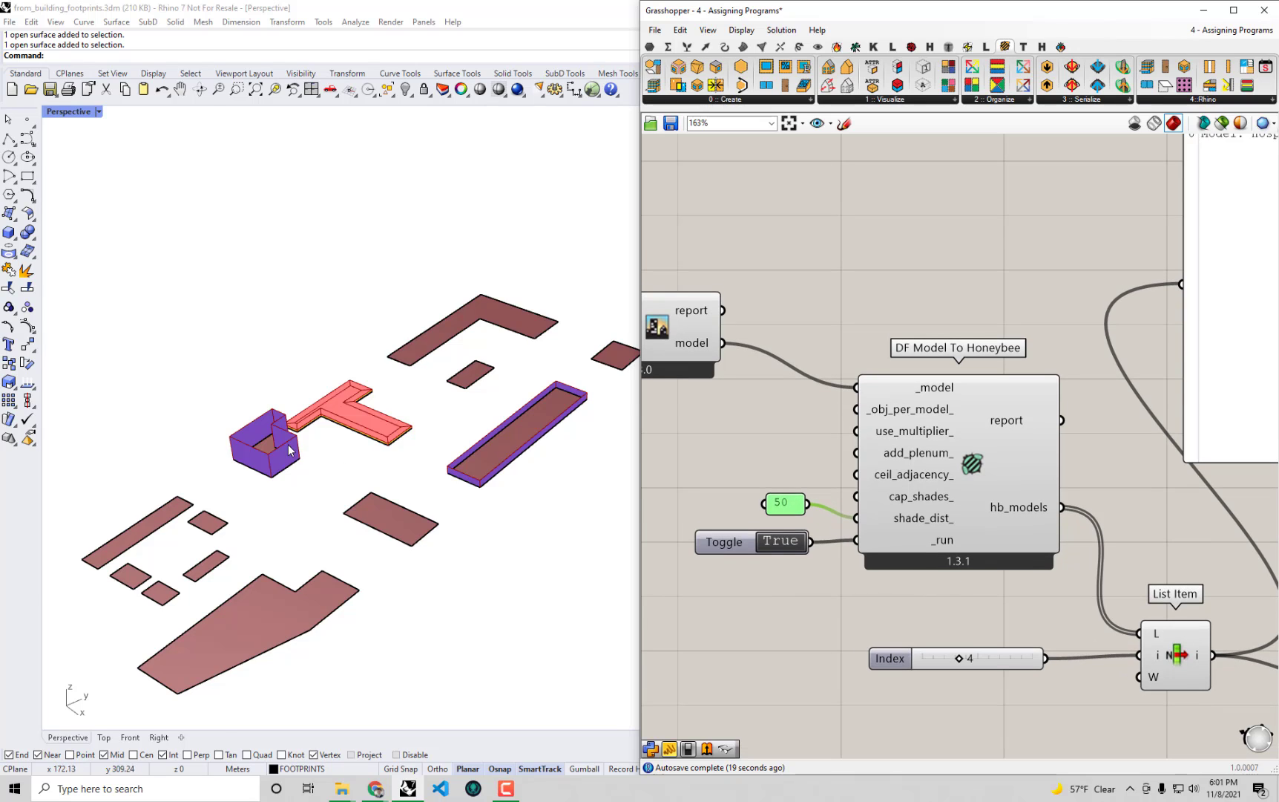
pyautogui.scroll(1, 253, 442)
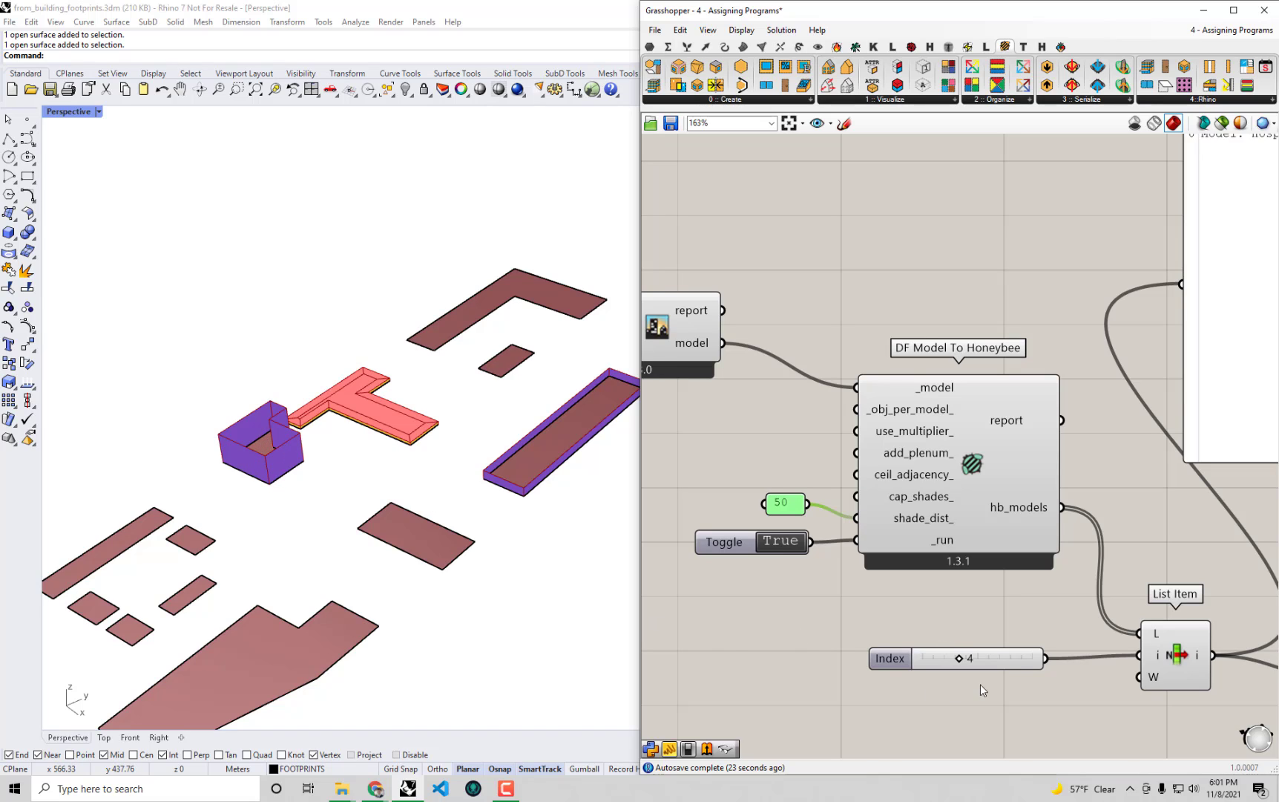
# Set the Index slider to 5 and inspect the selected building and its nearby context in Rhino.
pyautogui.moveTo(976, 658)
pyautogui.mouseDown()
pyautogui.moveTo(909, 659)
pyautogui.moveTo(969, 658)
pyautogui.mouseUp()
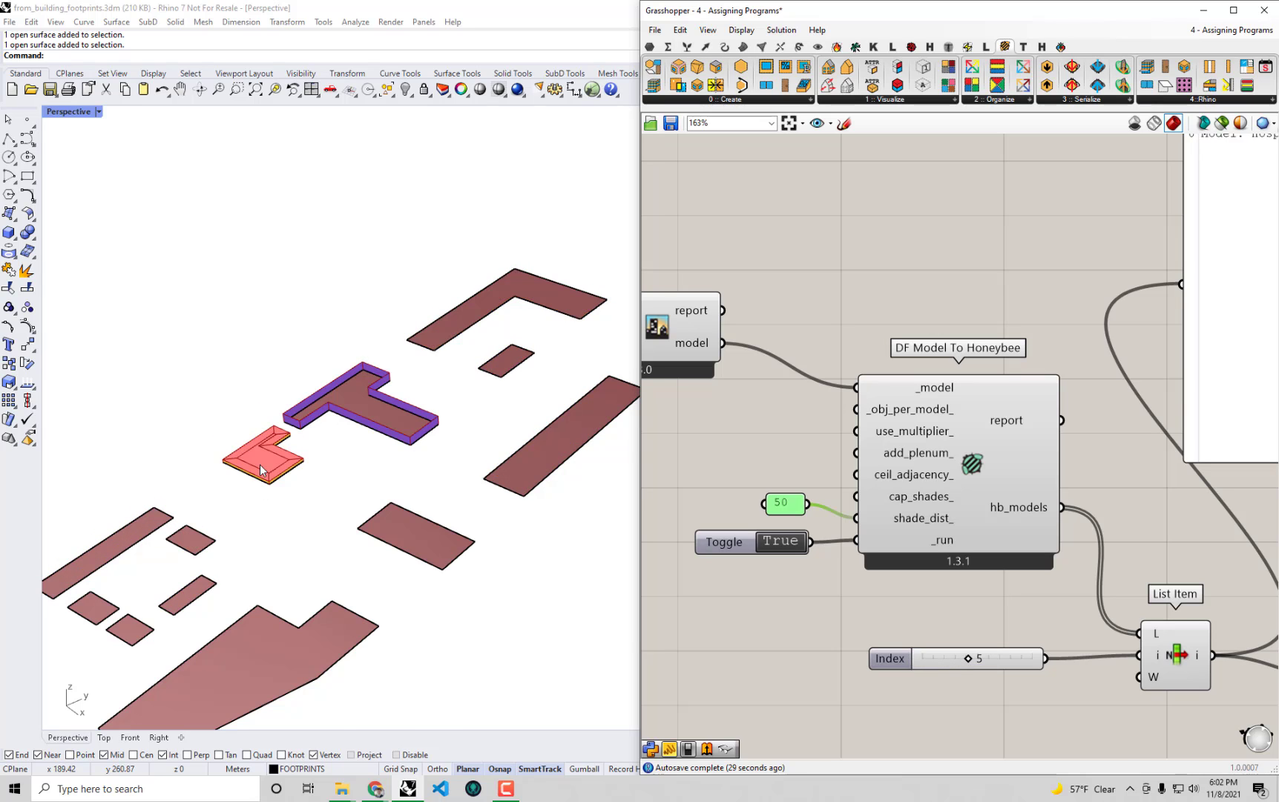
pyautogui.scroll(3, 263, 471)
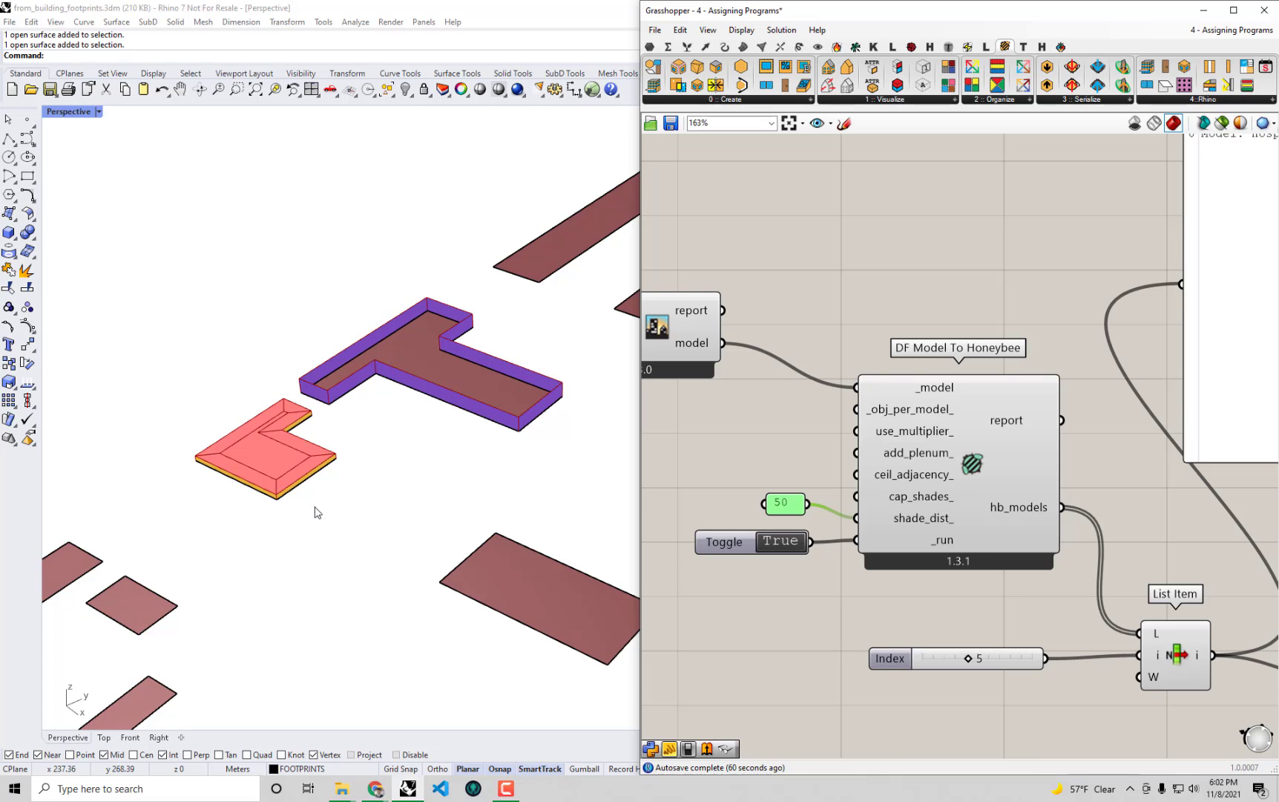
pyautogui.moveTo(335, 507); pyautogui.dragTo(187, 418)
pyautogui.click(442, 534)
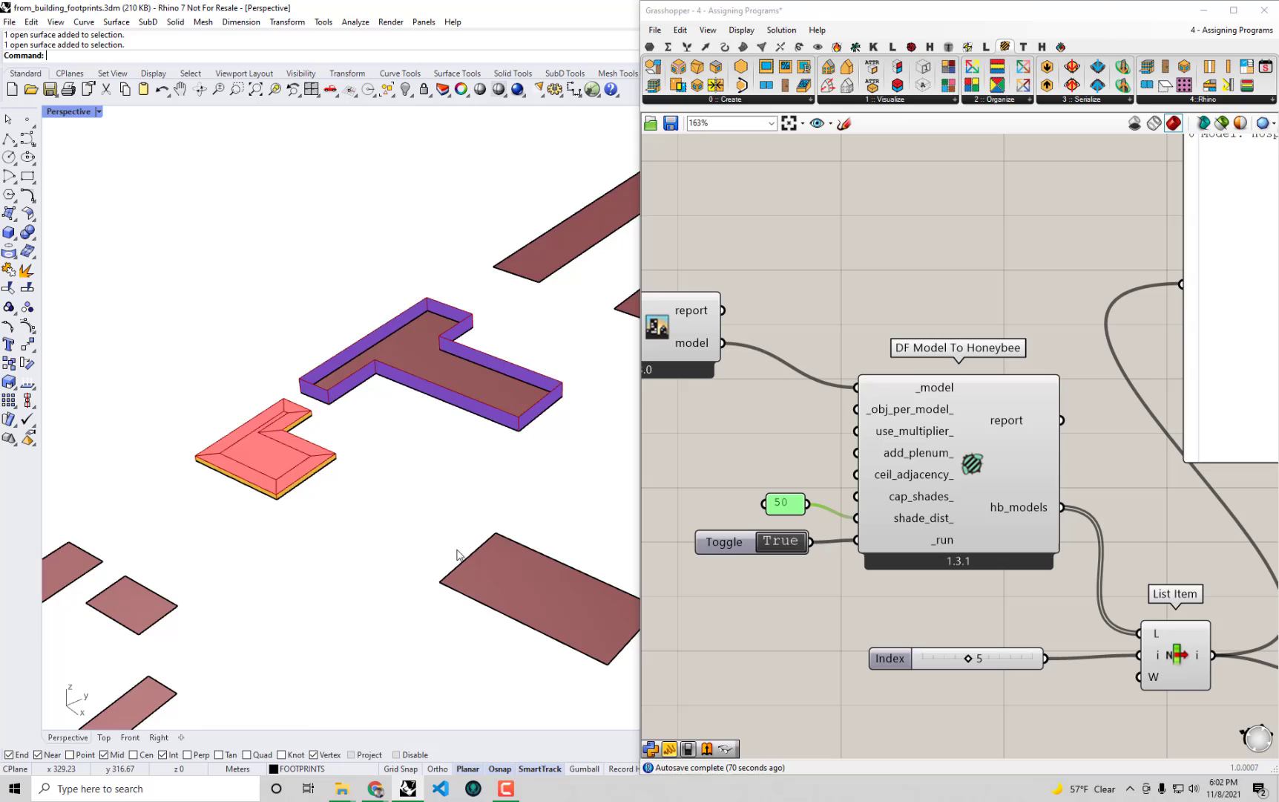
pyautogui.scroll(-2, 446, 538)
pyautogui.moveTo(437, 523)
pyautogui.mouseDown(button='right')
pyautogui.moveTo(425, 510)
pyautogui.moveTo(438, 518)
pyautogui.mouseUp(button='right')
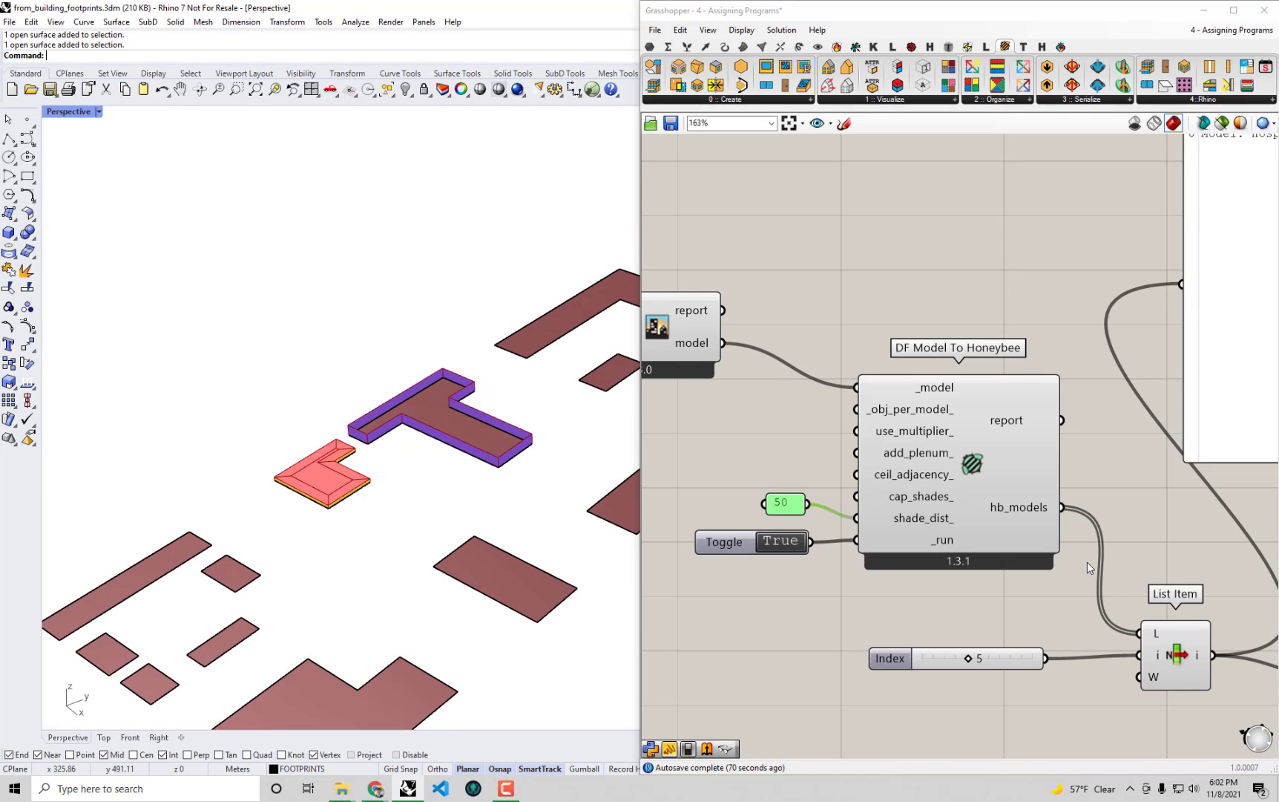
# Add a Boolean Toggle set to False, connect it to the use_multiplier_ input, and inspect the building's individual floors in Rhino.
pyautogui.moveTo(1211, 600); pyautogui.dragTo(1044, 531, button='right')
pyautogui.scroll(-1, 1045, 532)
pyautogui.moveTo(838, 478); pyautogui.dragTo(894, 476, button='right')
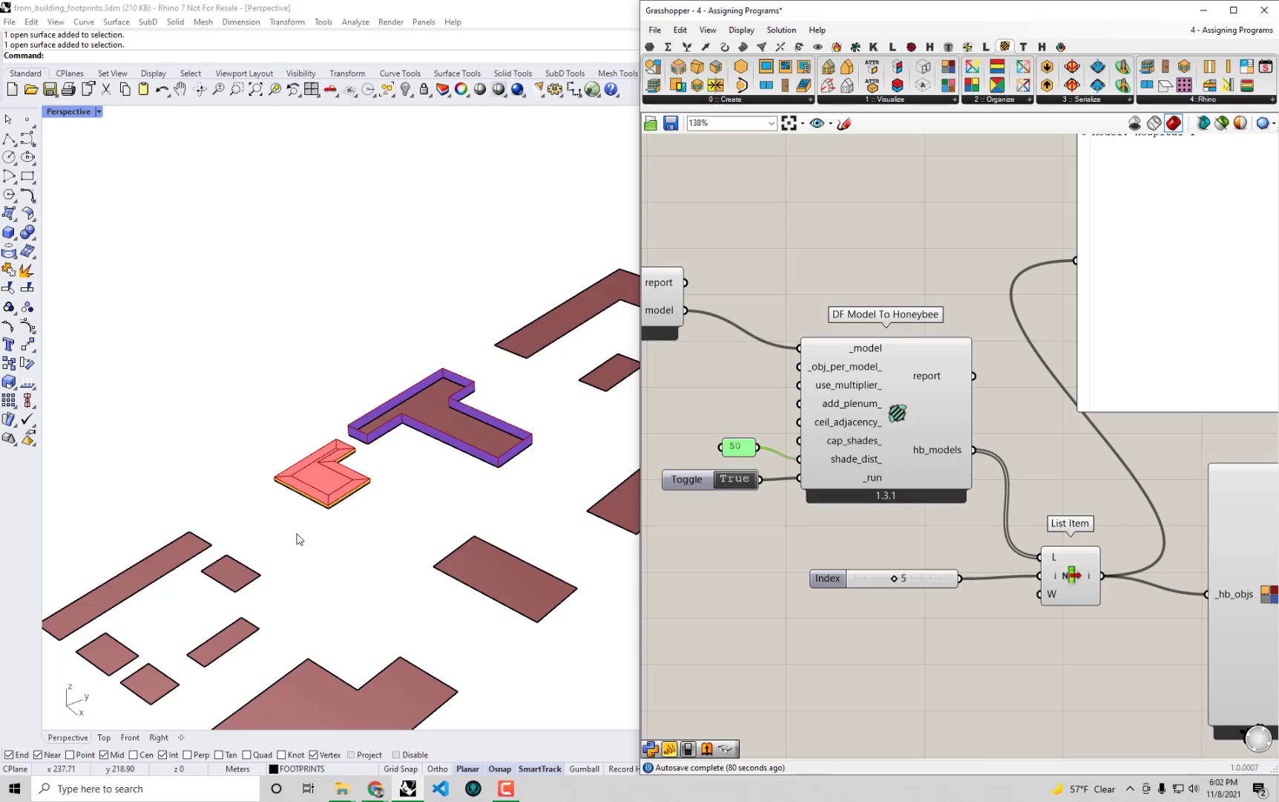
pyautogui.scroll(1, 806, 507)
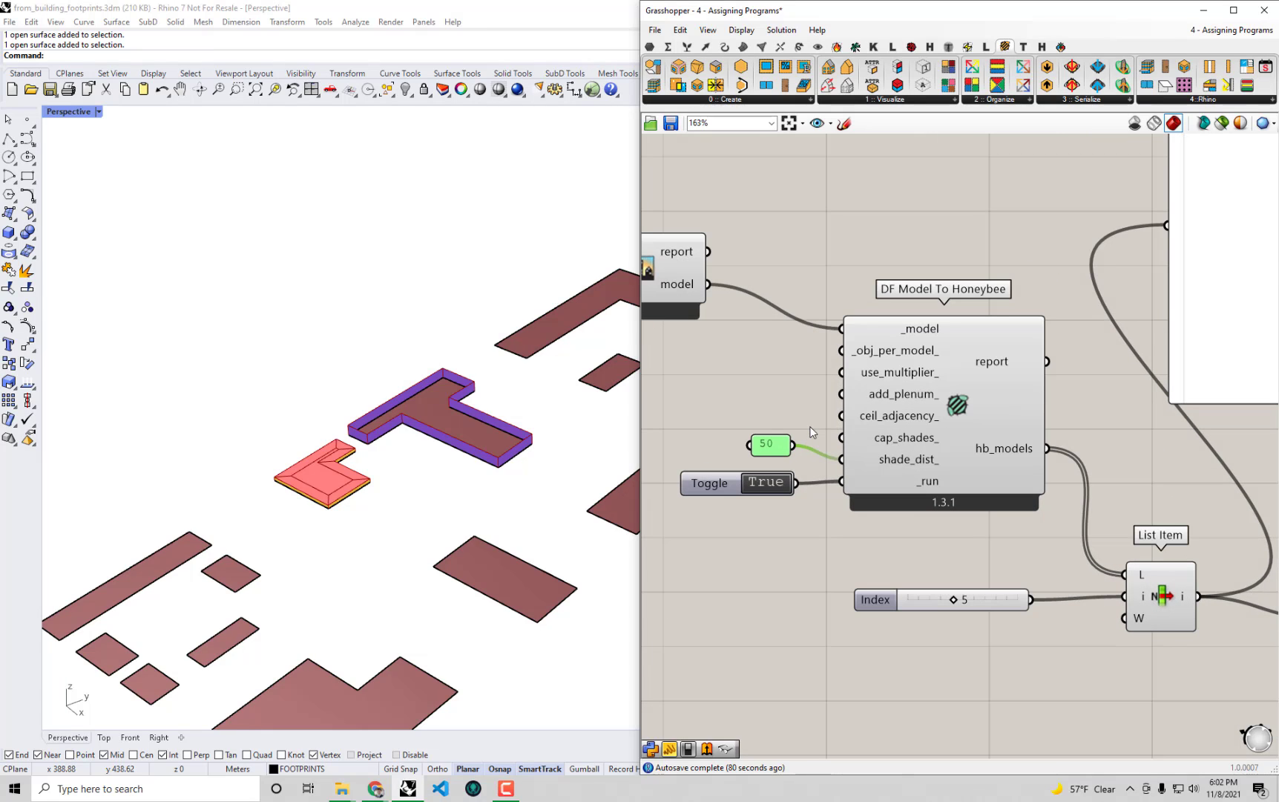
pyautogui.moveTo(893, 382)
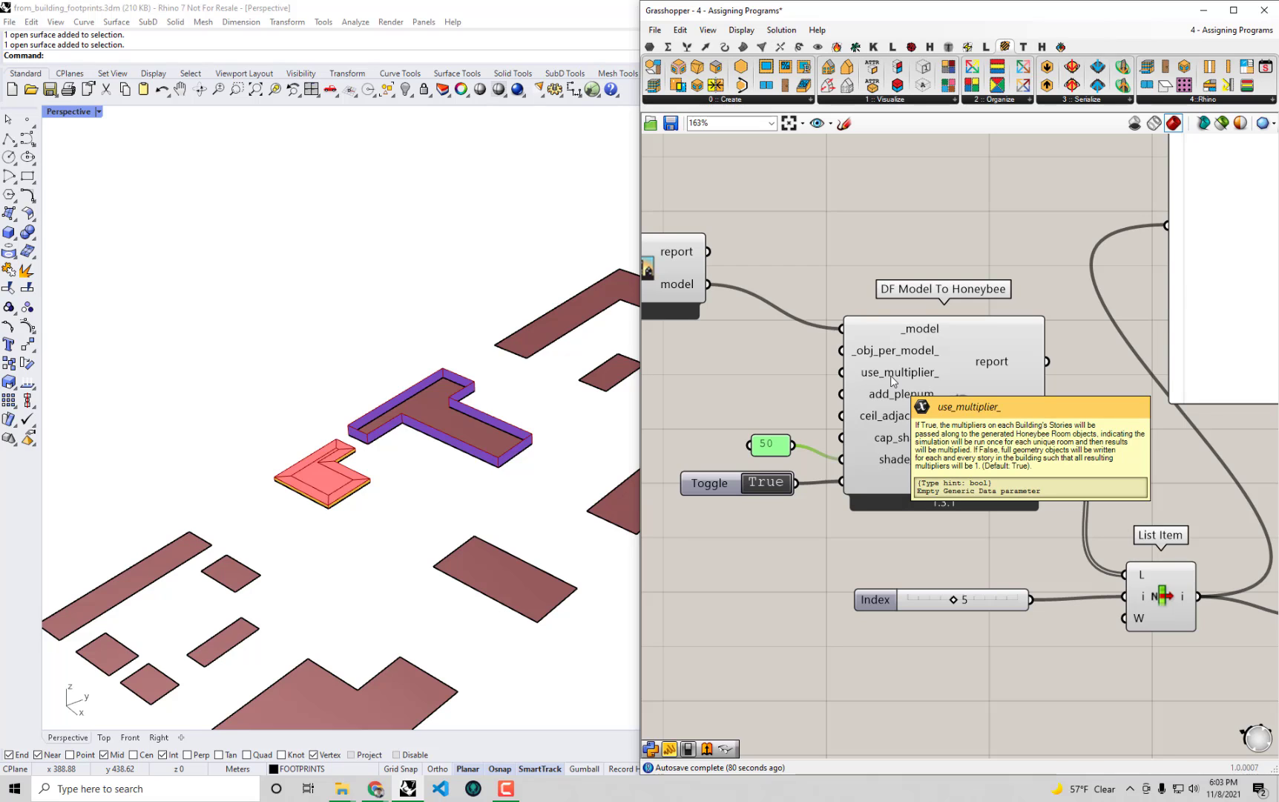
pyautogui.doubleClick(760, 379)
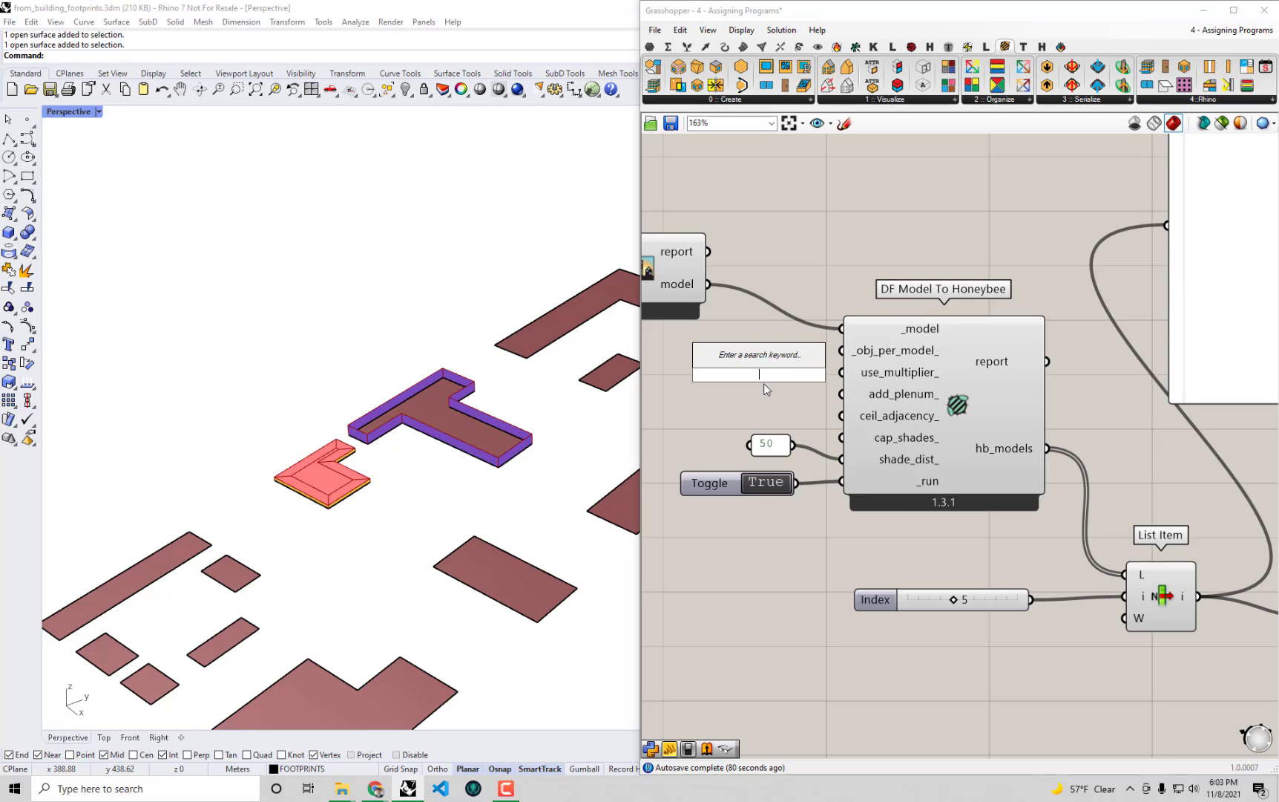
pyautogui.write('boo')
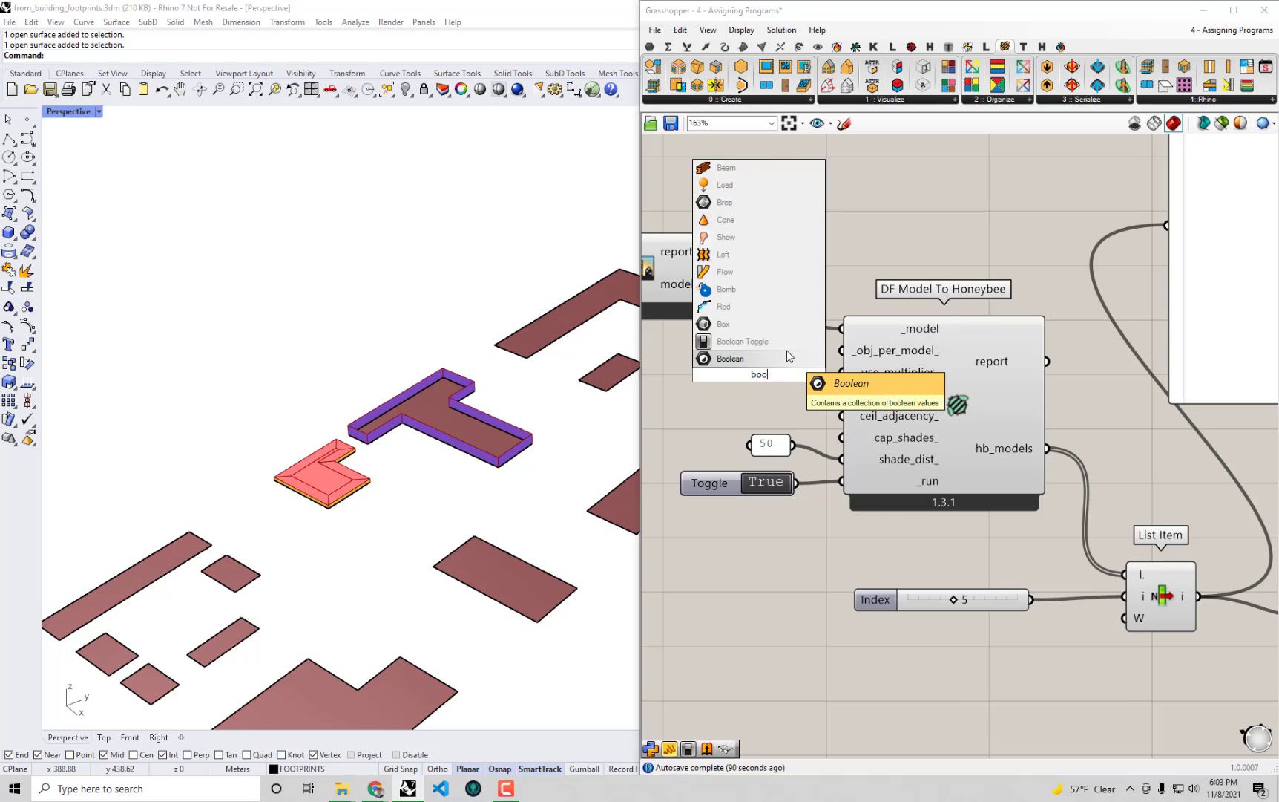
pyautogui.click(784, 342)
pyautogui.moveTo(769, 381); pyautogui.dragTo(842, 372)
pyautogui.scroll(5, 369, 581)
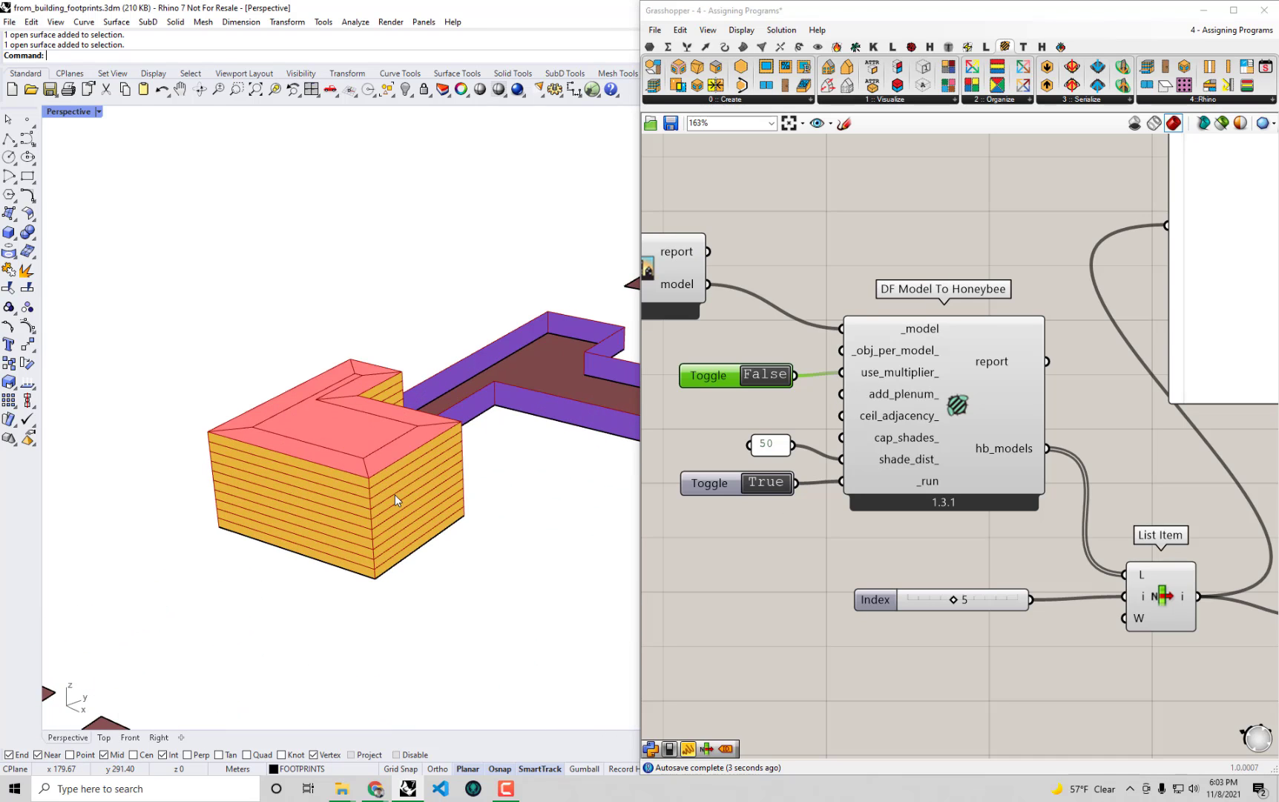
pyautogui.scroll(-5, 395, 493)
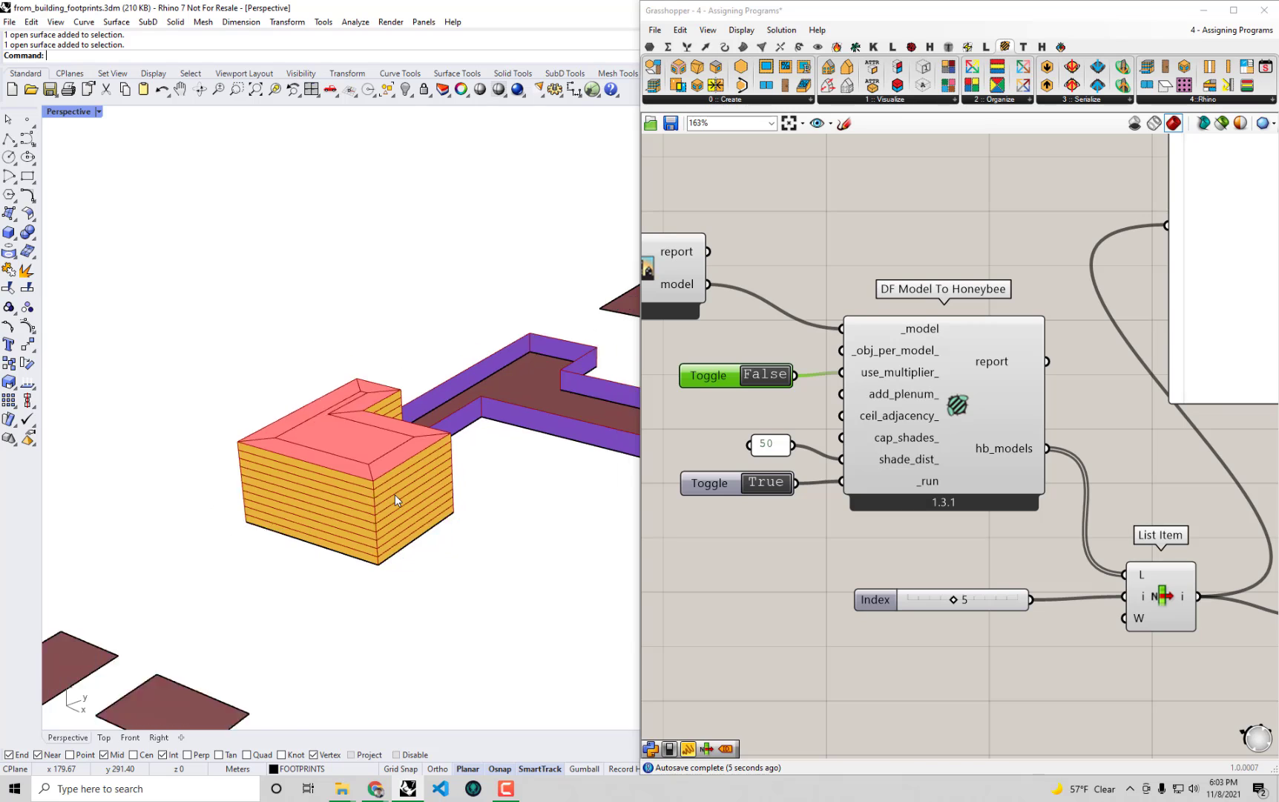
pyautogui.scroll(-2, 408, 542)
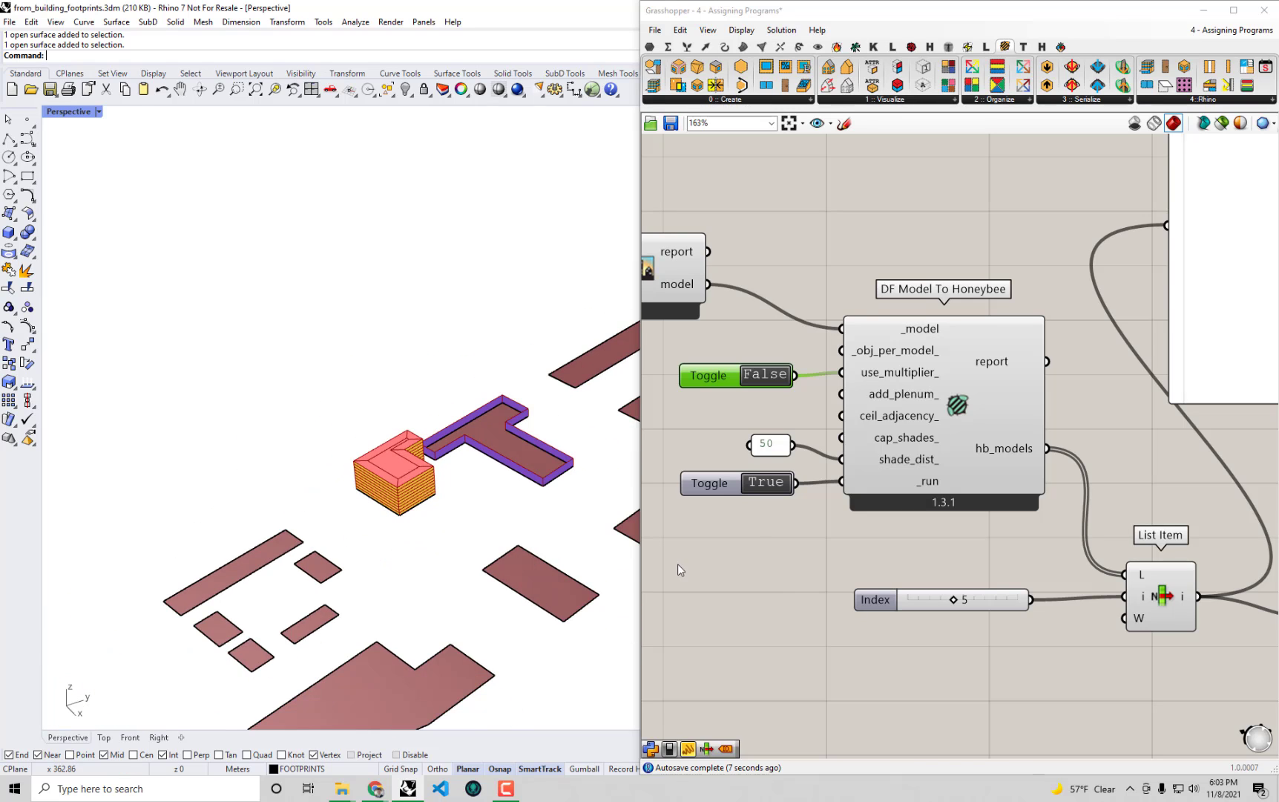
# Set the Index slider to 3 and shift the False toggle slightly up beside the use_multiplier_ input.
pyautogui.moveTo(955, 605); pyautogui.dragTo(935, 604)
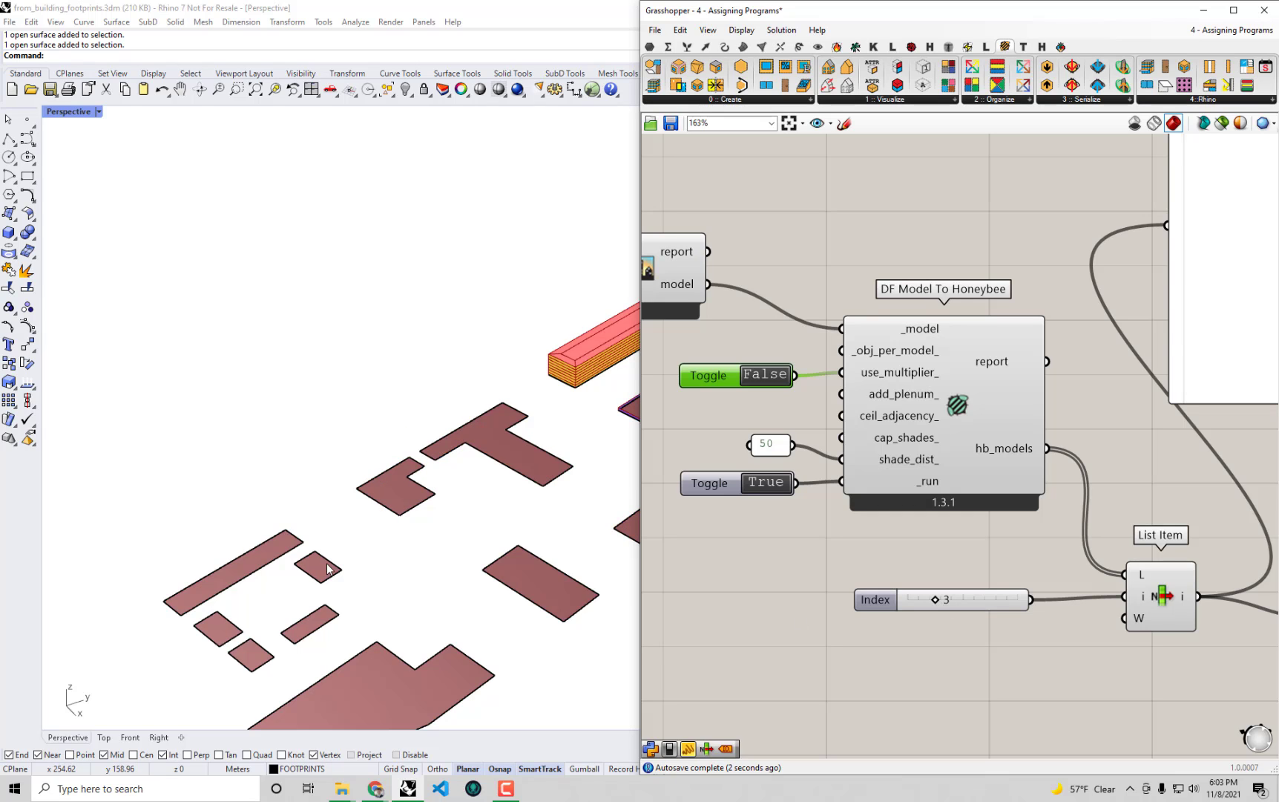
pyautogui.scroll(6, 522, 451)
pyautogui.scroll(-5, 559, 408)
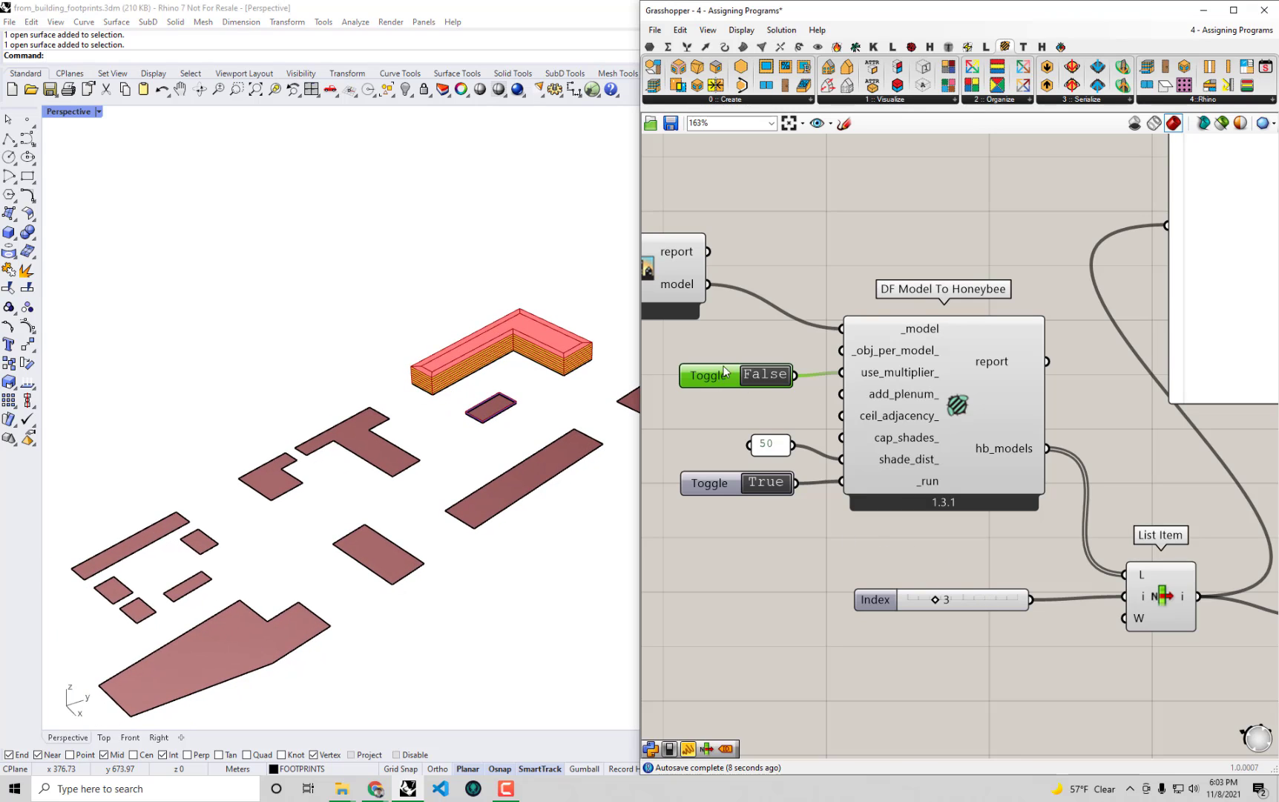
pyautogui.moveTo(753, 386); pyautogui.dragTo(757, 373)
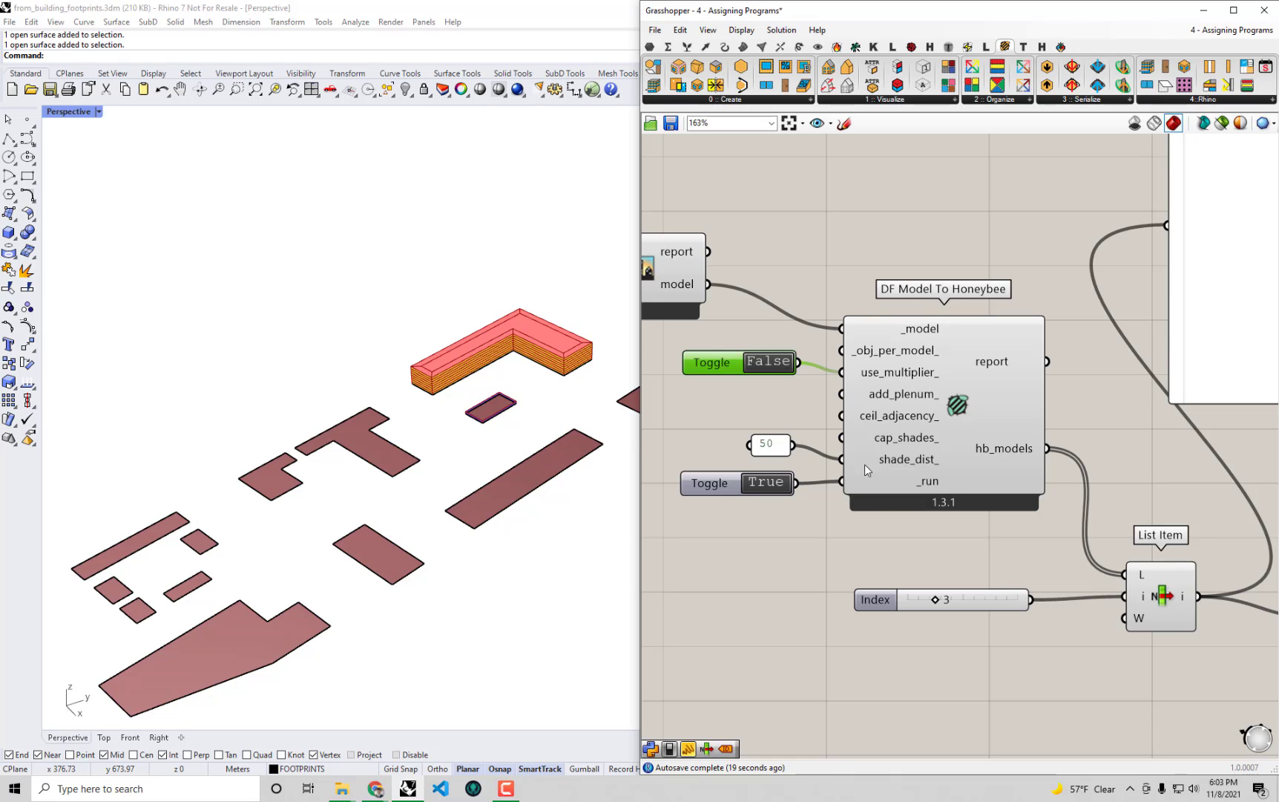
# Examine the floors of the selected L-shaped building in Rhino and read the description of the cap_shades_ input.
pyautogui.scroll(5, 391, 429)
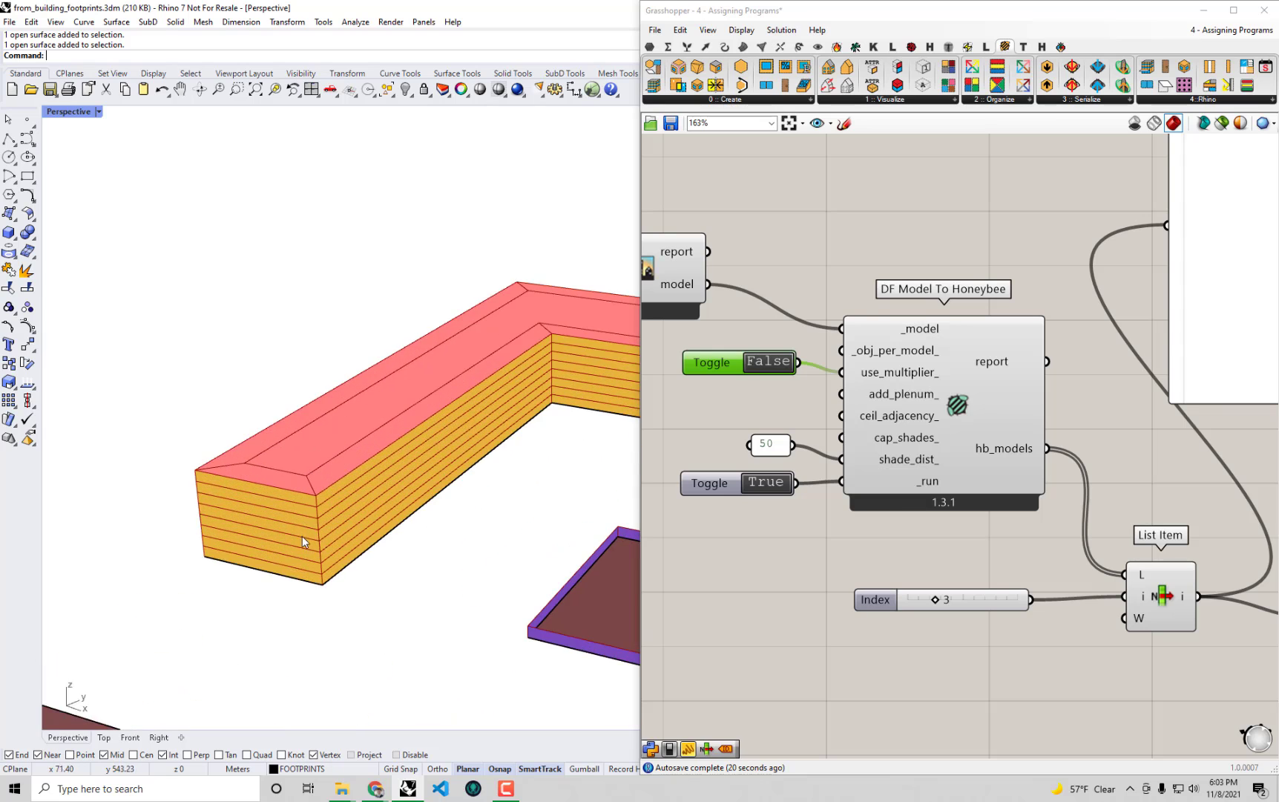
pyautogui.scroll(3, 302, 536)
pyautogui.scroll(-7, 332, 509)
pyautogui.keyDown('shift'); pyautogui.moveTo(324, 532); pyautogui.dragTo(396, 501, button='right'); pyautogui.keyUp('shift')
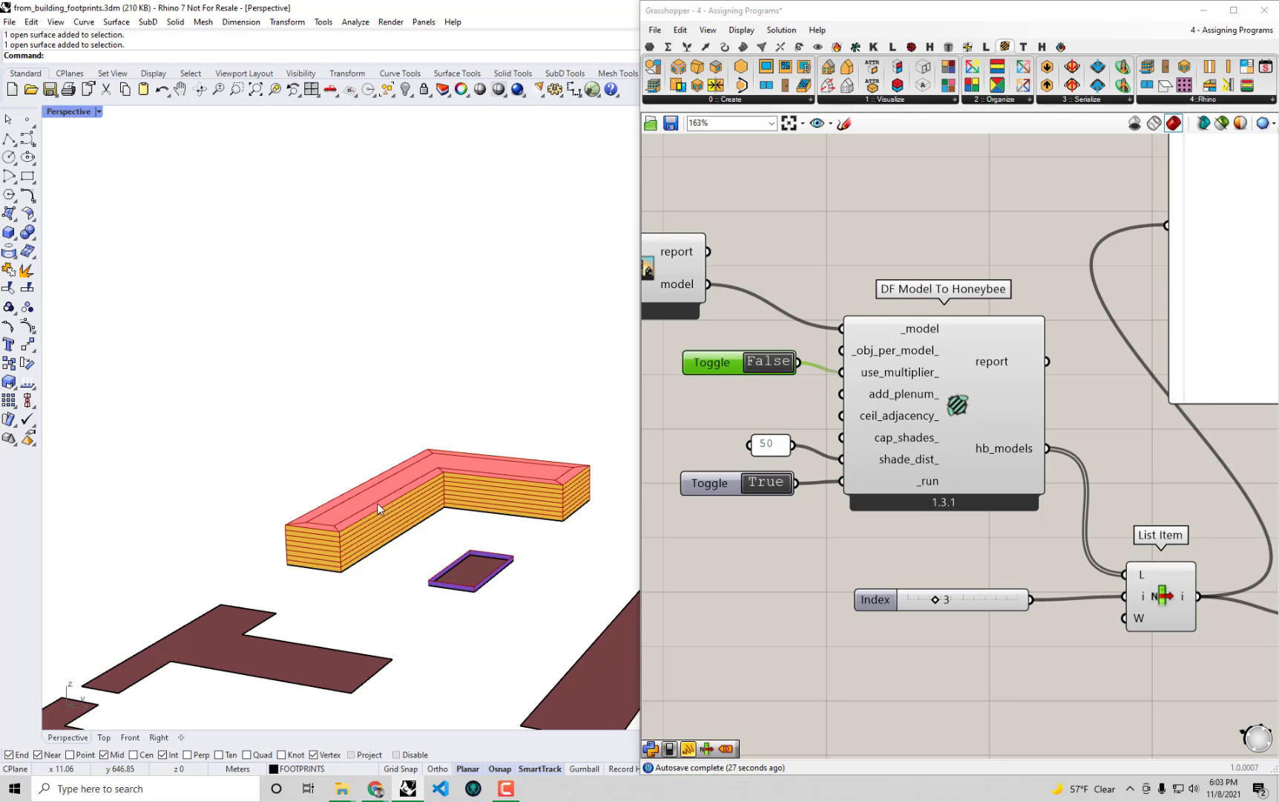
pyautogui.scroll(-3, 377, 503)
pyautogui.moveTo(426, 493)
pyautogui.mouseDown(button='right')
pyautogui.moveTo(421, 521)
pyautogui.moveTo(445, 548)
pyautogui.moveTo(340, 550)
pyautogui.moveTo(386, 528)
pyautogui.moveTo(436, 475)
pyautogui.moveTo(443, 491)
pyautogui.mouseUp(button='right')
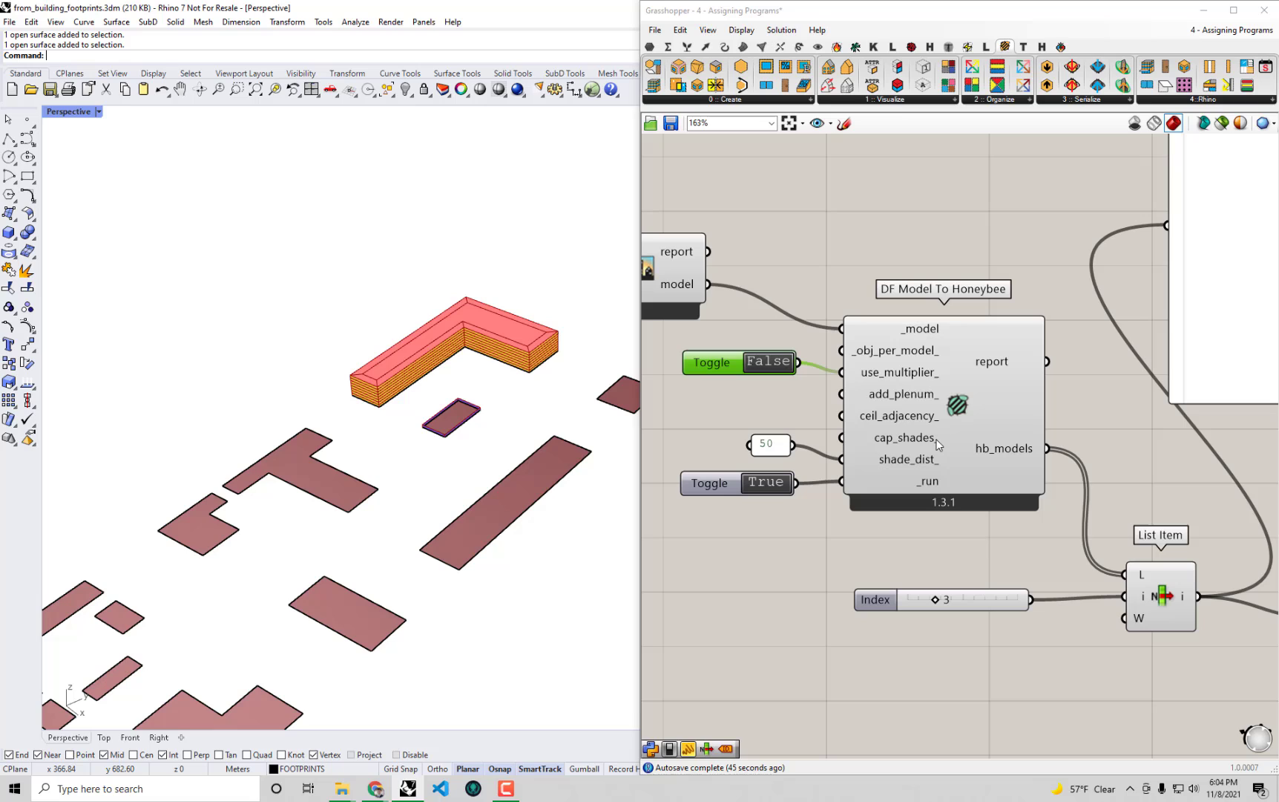
pyautogui.moveTo(930, 440)
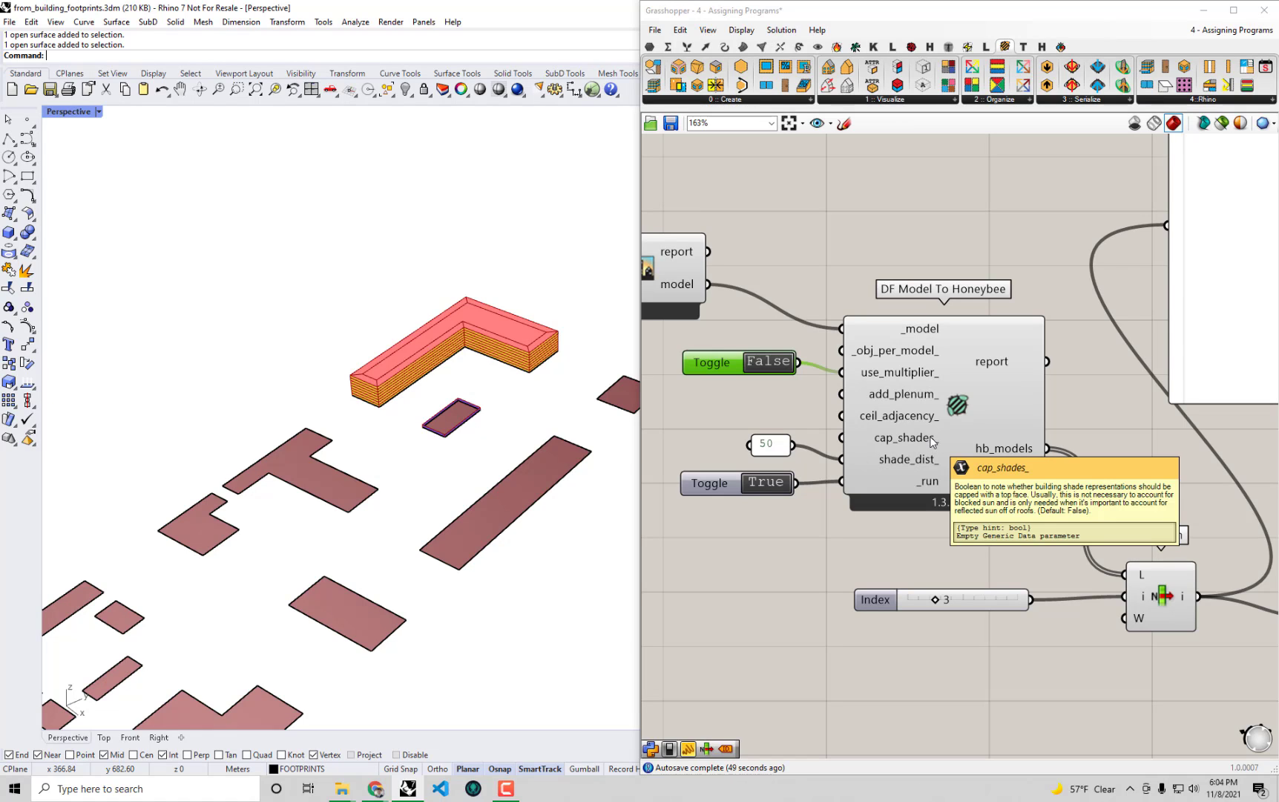
# Turn off the preview of the HB Visualize by Type component.
pyautogui.moveTo(871, 447); pyautogui.dragTo(917, 404, button='right')
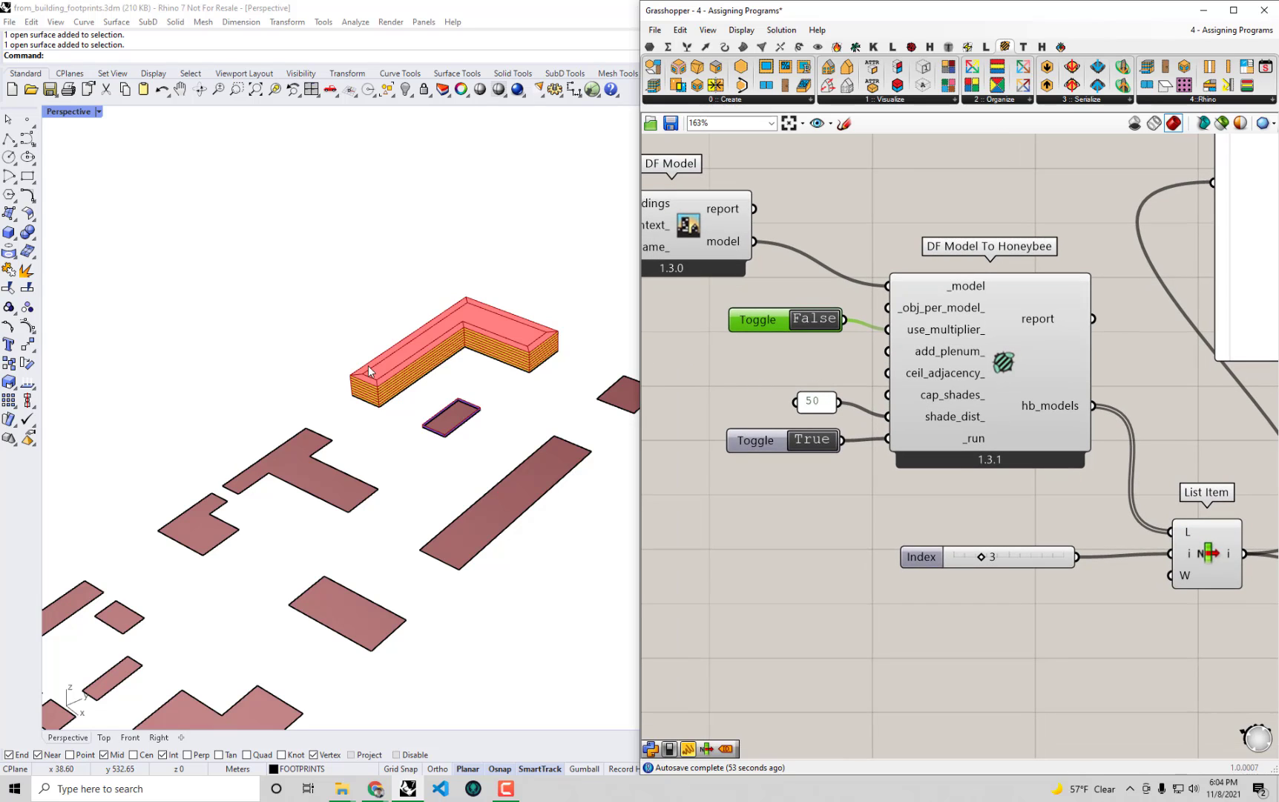
pyautogui.moveTo(503, 346); pyautogui.dragTo(523, 350, button='right')
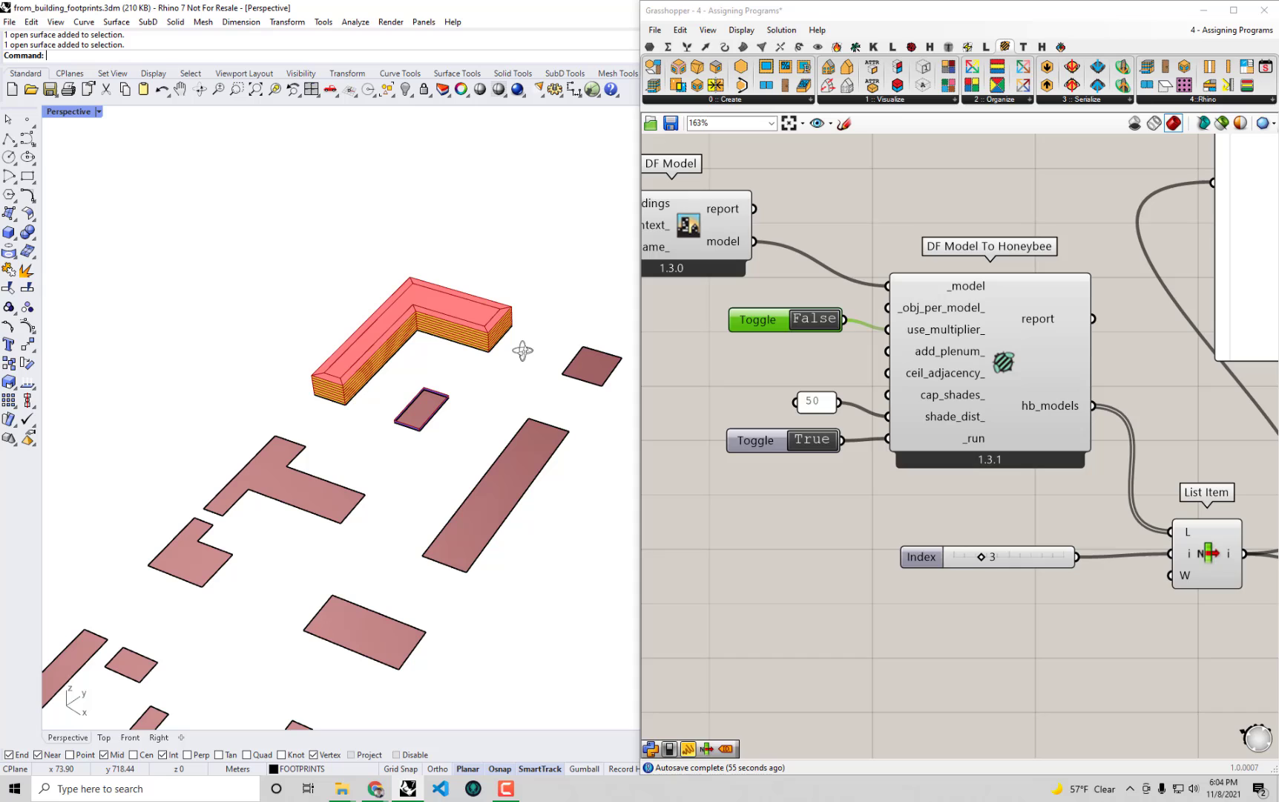
pyautogui.scroll(-2, 979, 418)
pyautogui.moveTo(1139, 409)
pyautogui.mouseDown(button='right')
pyautogui.moveTo(964, 329)
pyautogui.moveTo(1131, 422)
pyautogui.mouseUp(button='right')
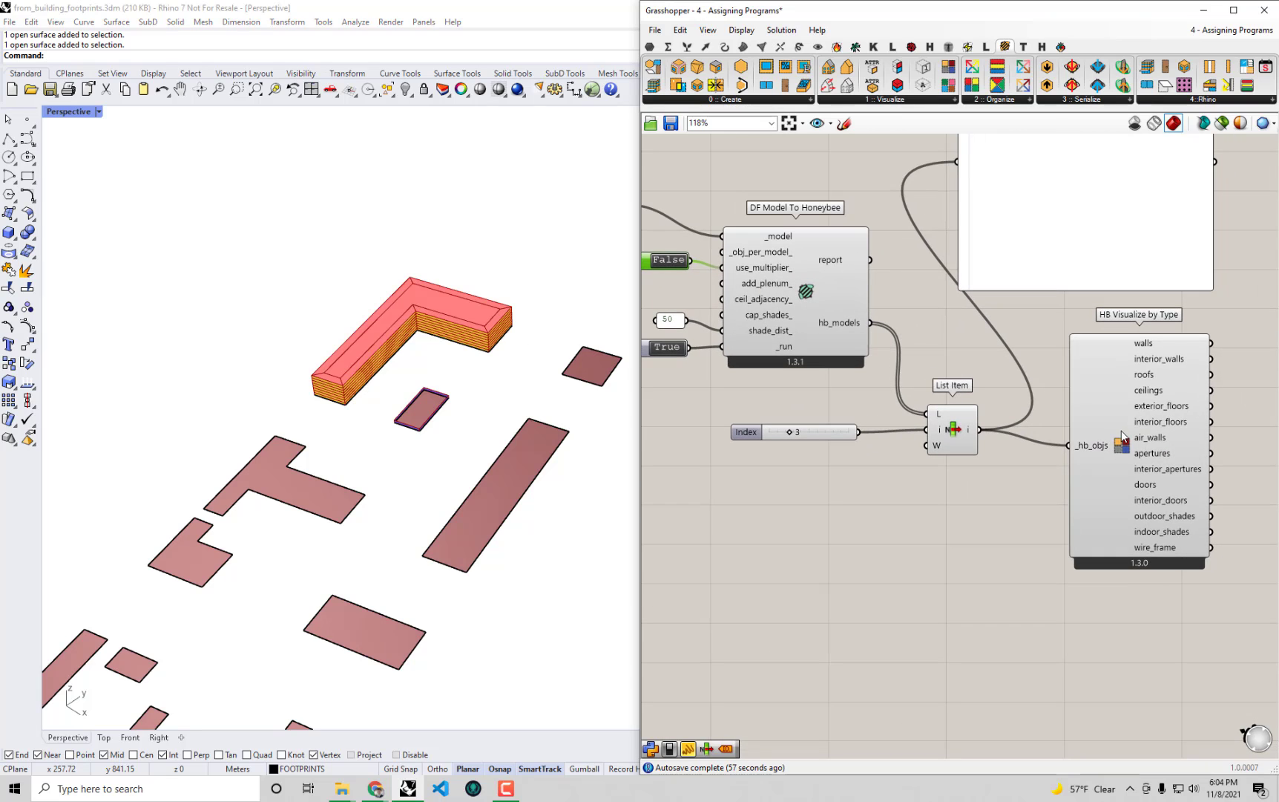
pyautogui.click(1123, 438)
pyautogui.rightClick(1141, 565)
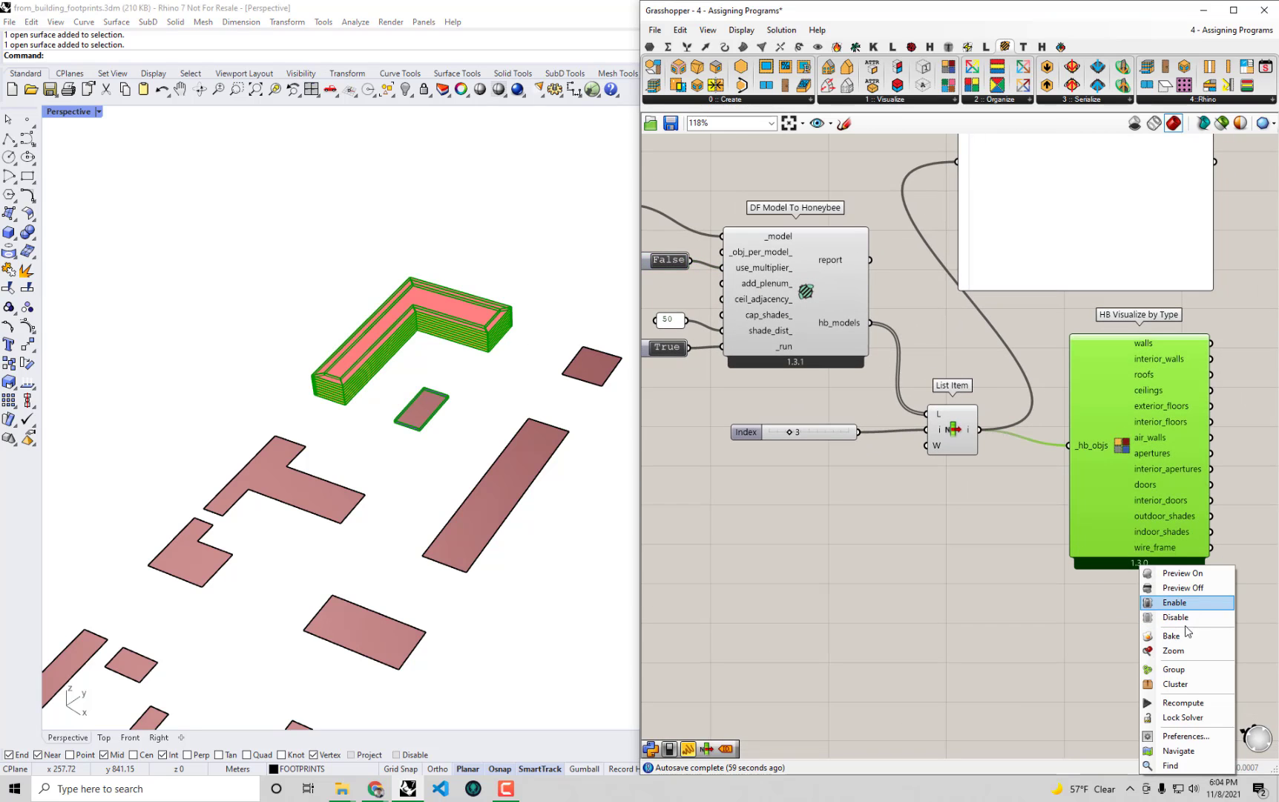
pyautogui.click(1190, 590)
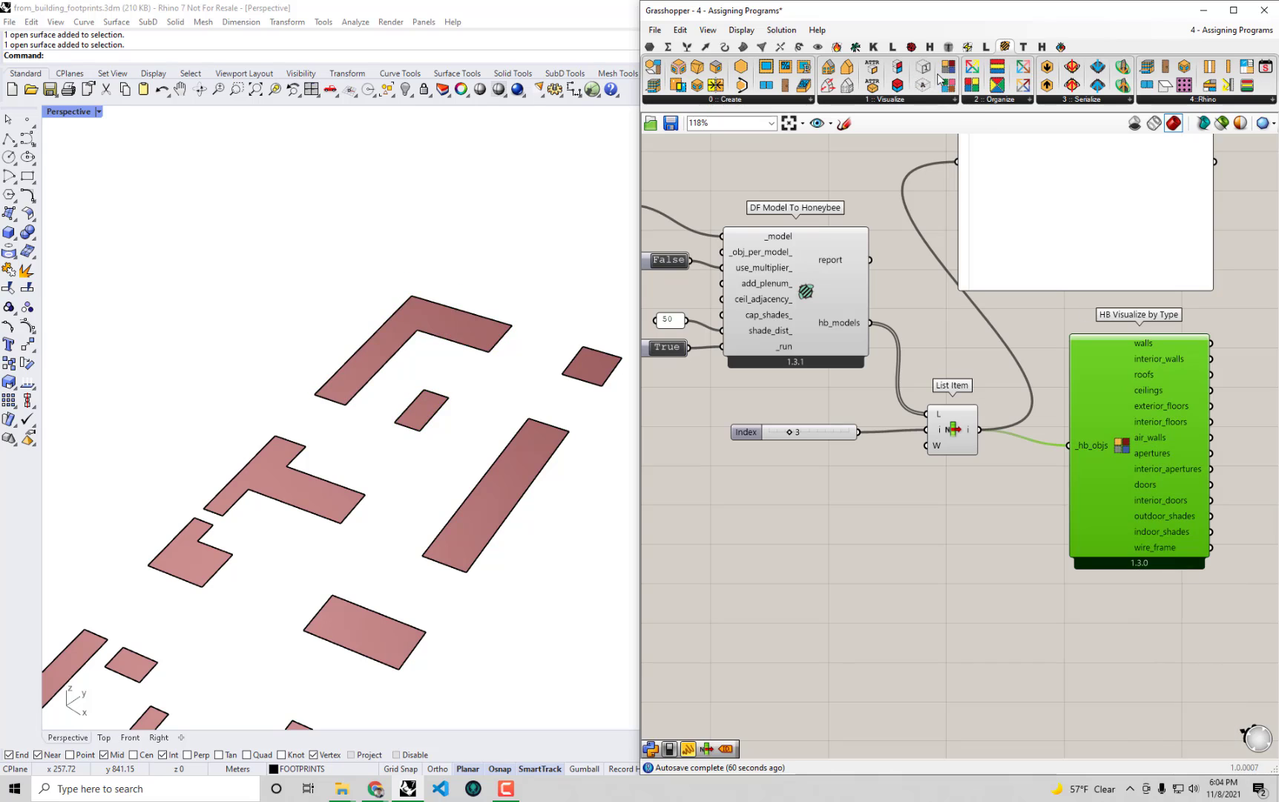
# Place an HB Visualize by BC component below HB Visualize by Type and connect the List Item output to its _hb_objs input.
pyautogui.click(950, 85)
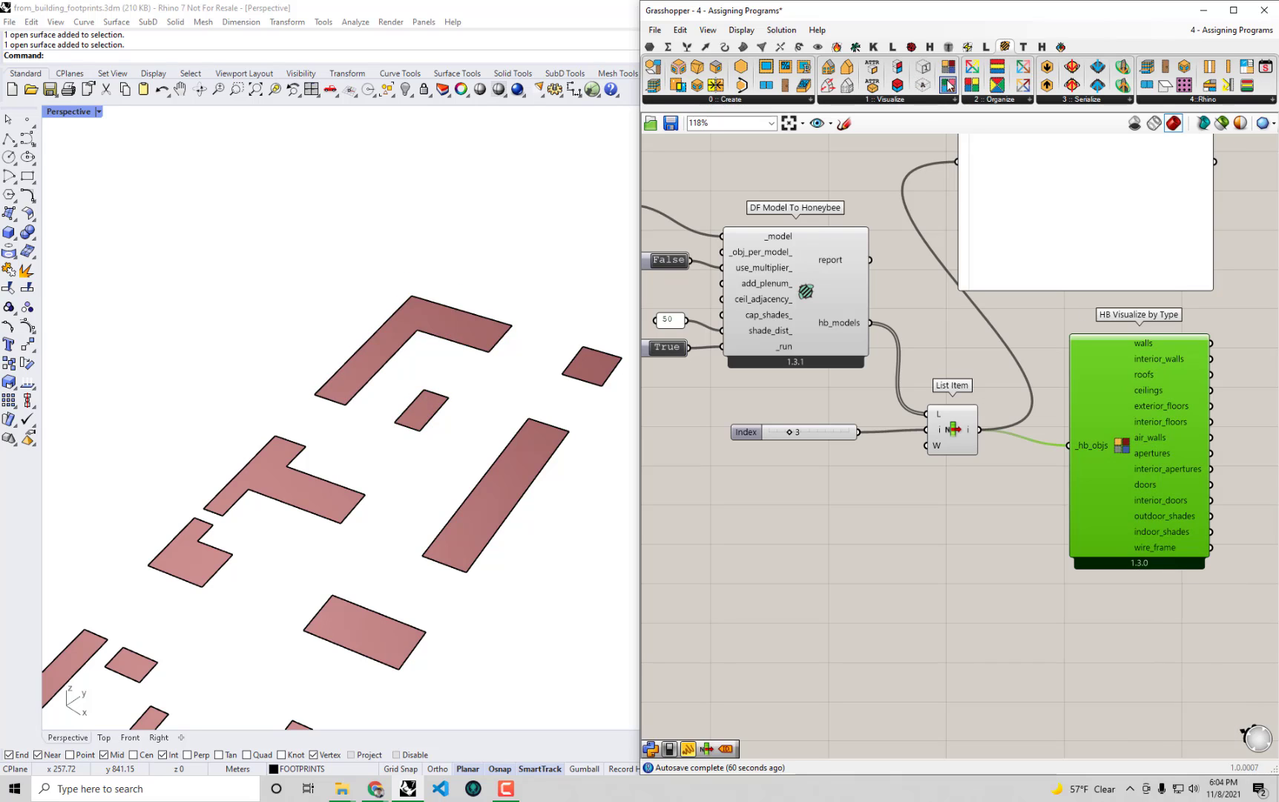
pyautogui.click(1119, 630)
pyautogui.moveTo(981, 429); pyautogui.dragTo(1035, 656)
pyautogui.click(922, 635)
pyautogui.scroll(6, 365, 359)
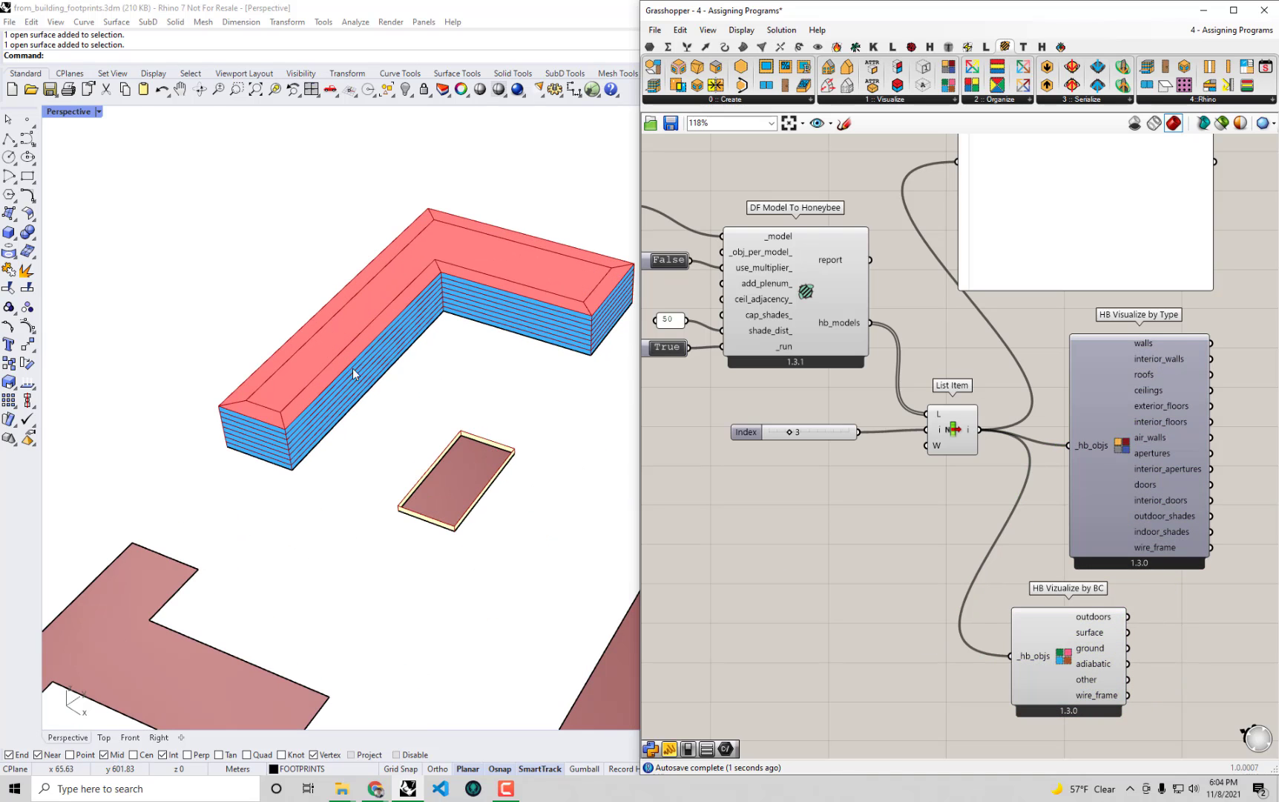
pyautogui.moveTo(999, 587); pyautogui.dragTo(924, 511, button='right')
pyautogui.click(960, 591)
pyautogui.moveTo(960, 591); pyautogui.dragTo(955, 608)
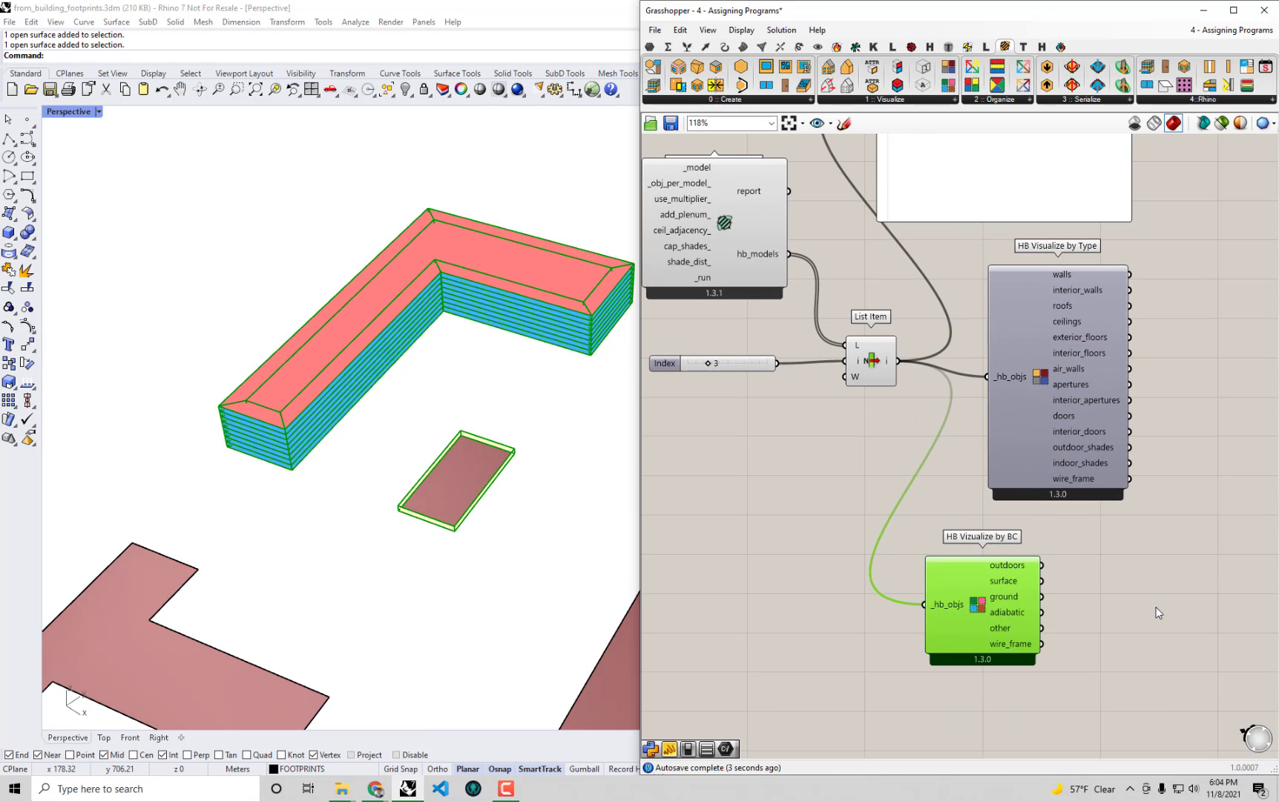
# Add a Geometry parameter fed by the surface and wire_frame outputs, and turn off the HB Visualize by BC preview.
pyautogui.doubleClick(1156, 607)
pyautogui.write('geo')
pyautogui.click(1151, 596)
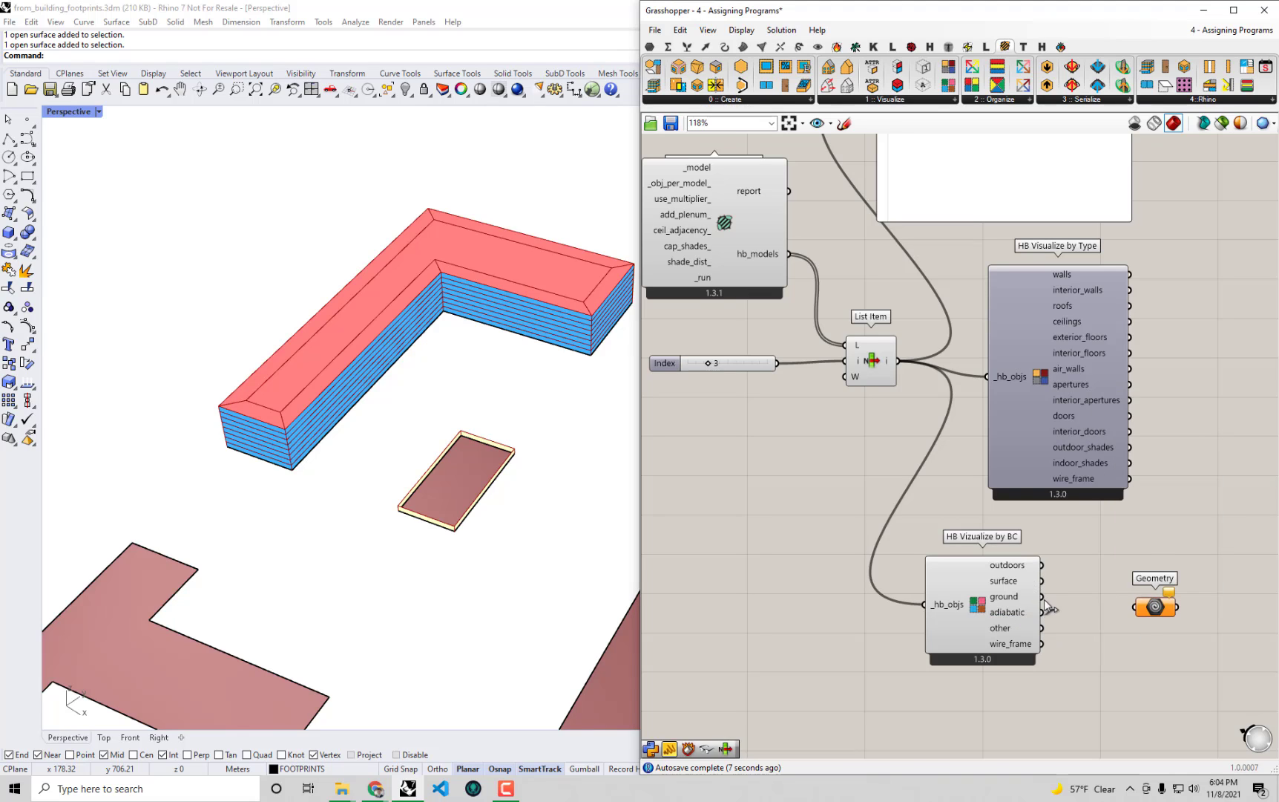
pyautogui.moveTo(1042, 580); pyautogui.dragTo(1137, 608)
pyautogui.keyDown('shift'); pyautogui.moveTo(1042, 643); pyautogui.dragTo(1138, 610); pyautogui.keyUp('shift')
pyautogui.rightClick(981, 603)
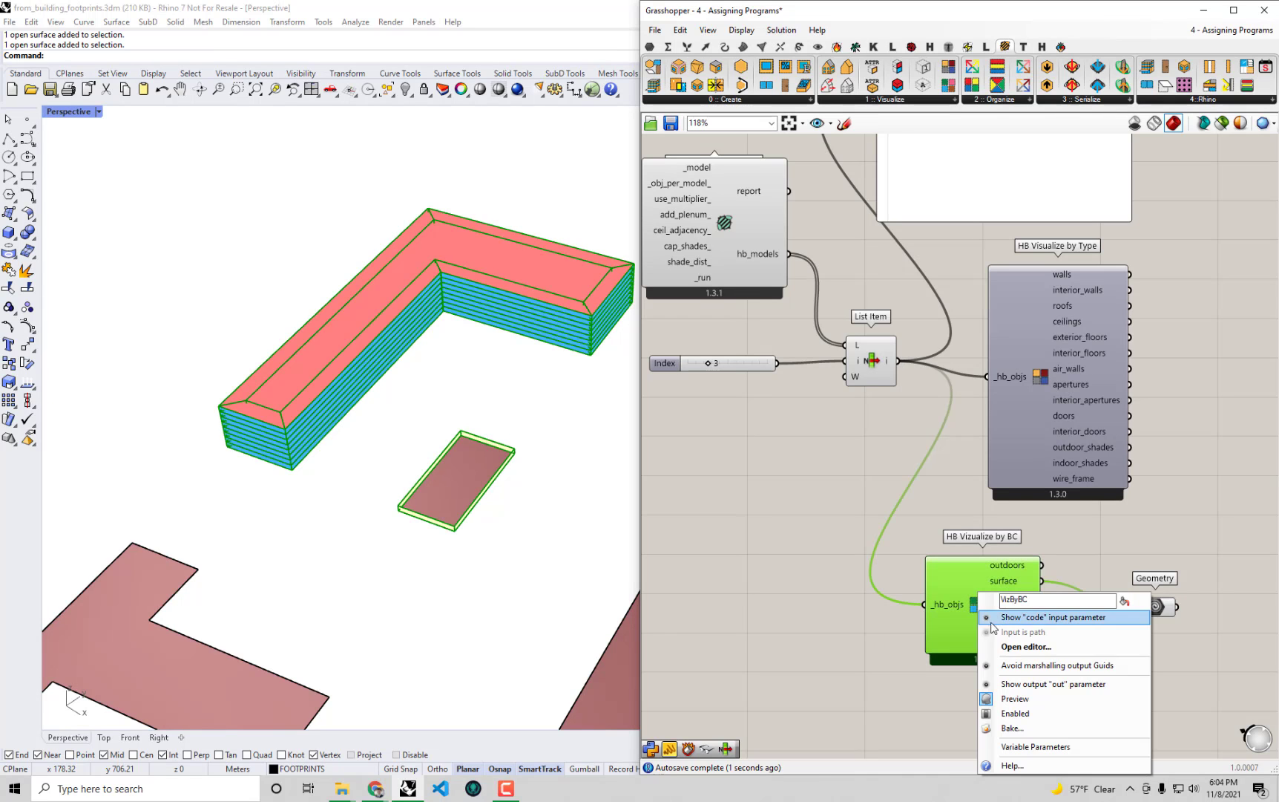
pyautogui.click(1014, 700)
pyautogui.click(905, 449)
# Examine the interior walls with surface boundary conditions inside the L-shaped building in Rhino.
pyautogui.moveTo(257, 209); pyautogui.dragTo(315, 306, button='right')
pyautogui.keyDown('shift'); pyautogui.moveTo(141, 329); pyautogui.dragTo(401, 418, button='right'); pyautogui.keyUp('shift')
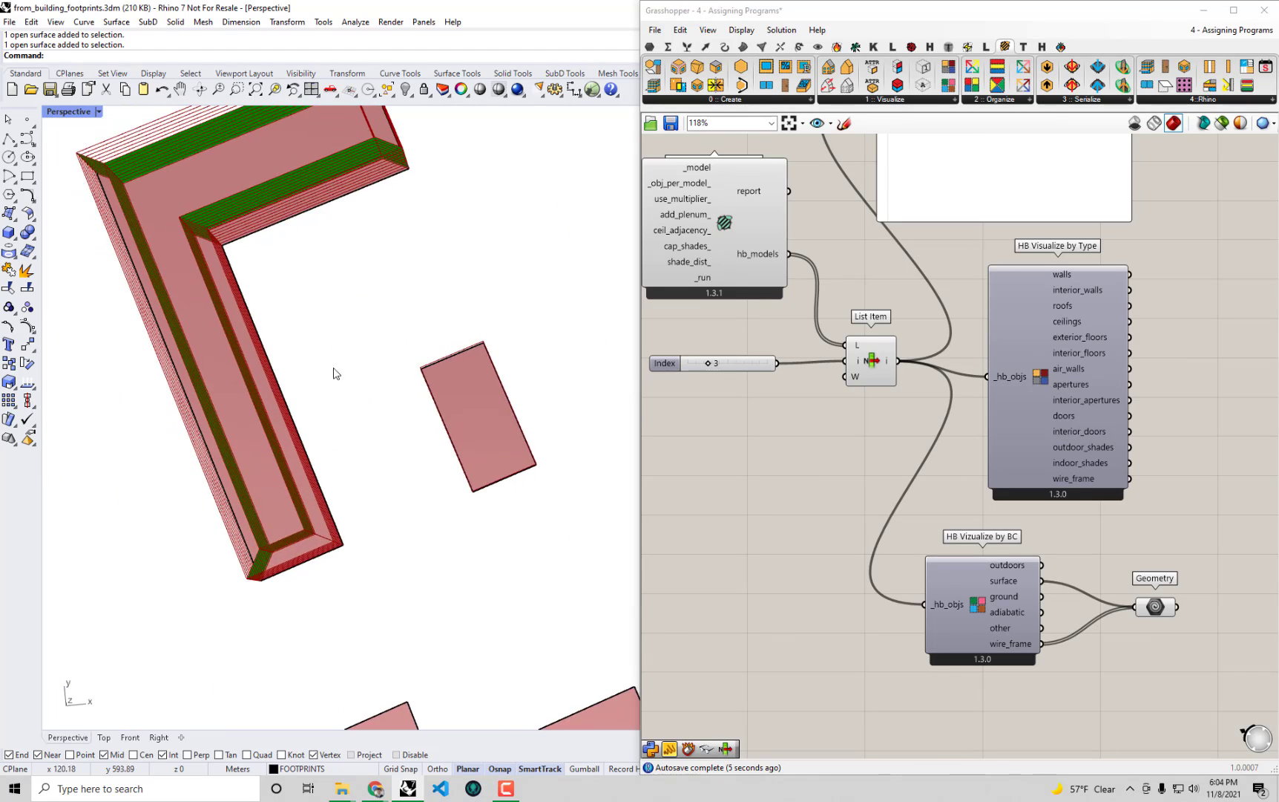
pyautogui.scroll(4, 131, 226)
pyautogui.keyDown('shift'); pyautogui.moveTo(131, 226); pyautogui.dragTo(561, 362, button='right'); pyautogui.keyUp('shift')
pyautogui.moveTo(471, 464); pyautogui.dragTo(529, 580, button='right')
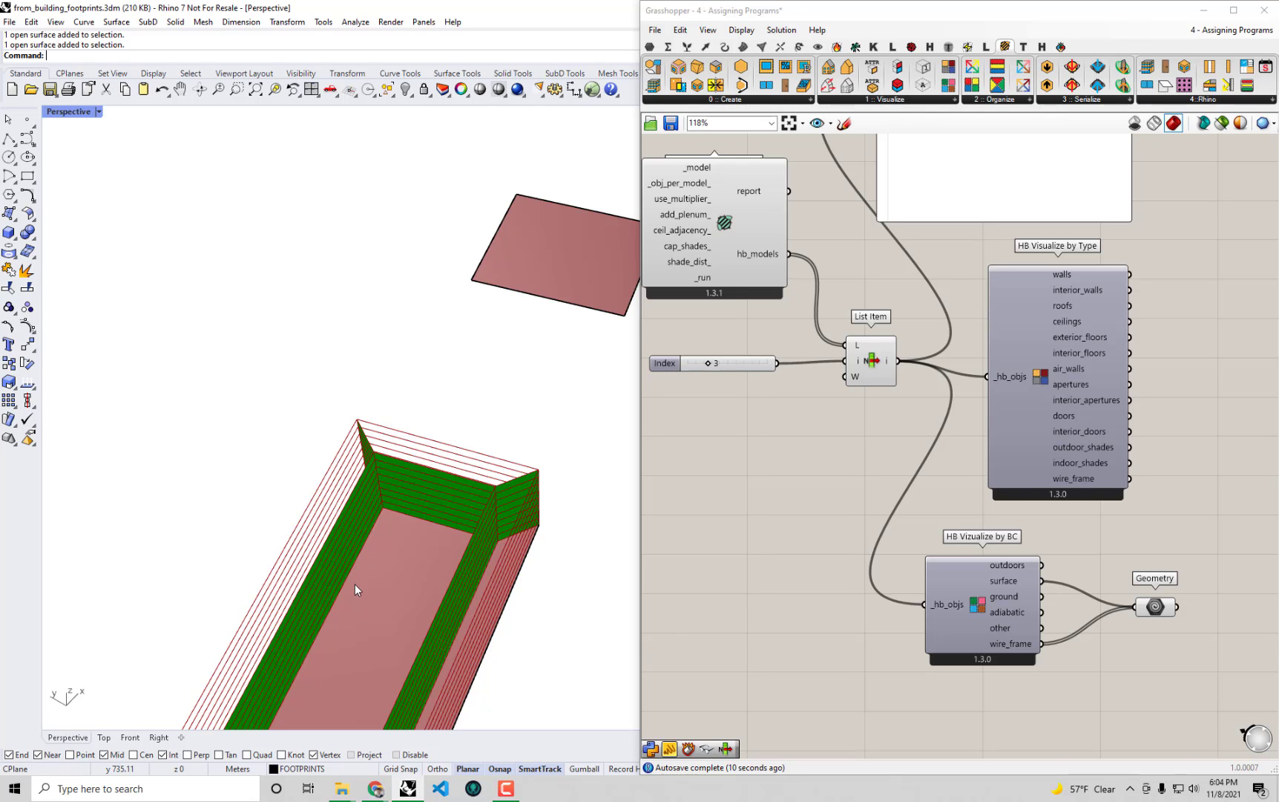
pyautogui.moveTo(494, 522); pyautogui.dragTo(371, 435, button='right')
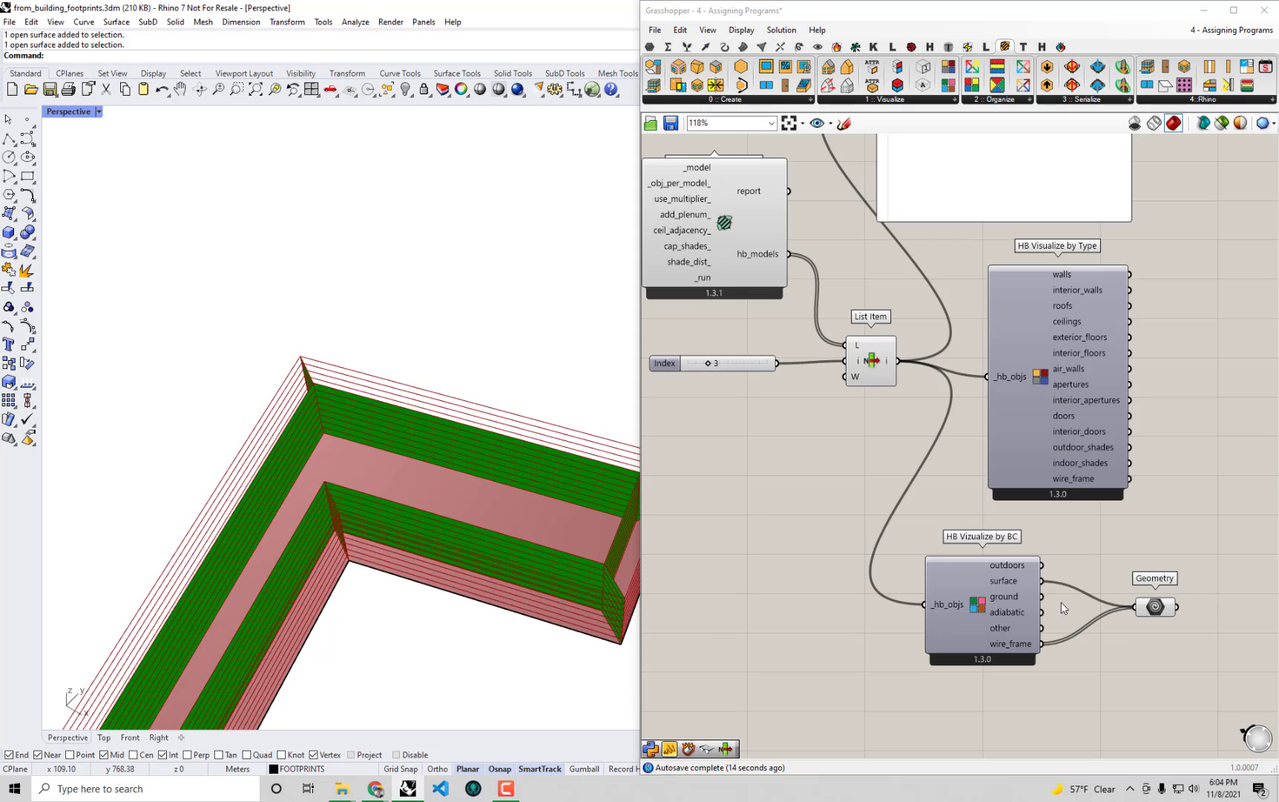
# Feed the Geometry parameter from the adiabatic and wire_frame outputs instead, and inspect the building's floors and ceilings in Rhino.
pyautogui.moveTo(1042, 612); pyautogui.dragTo(1135, 606)
pyautogui.keyDown('shift'); pyautogui.moveTo(1043, 645); pyautogui.dragTo(1136, 607); pyautogui.keyUp('shift')
pyautogui.scroll(-7, 426, 487)
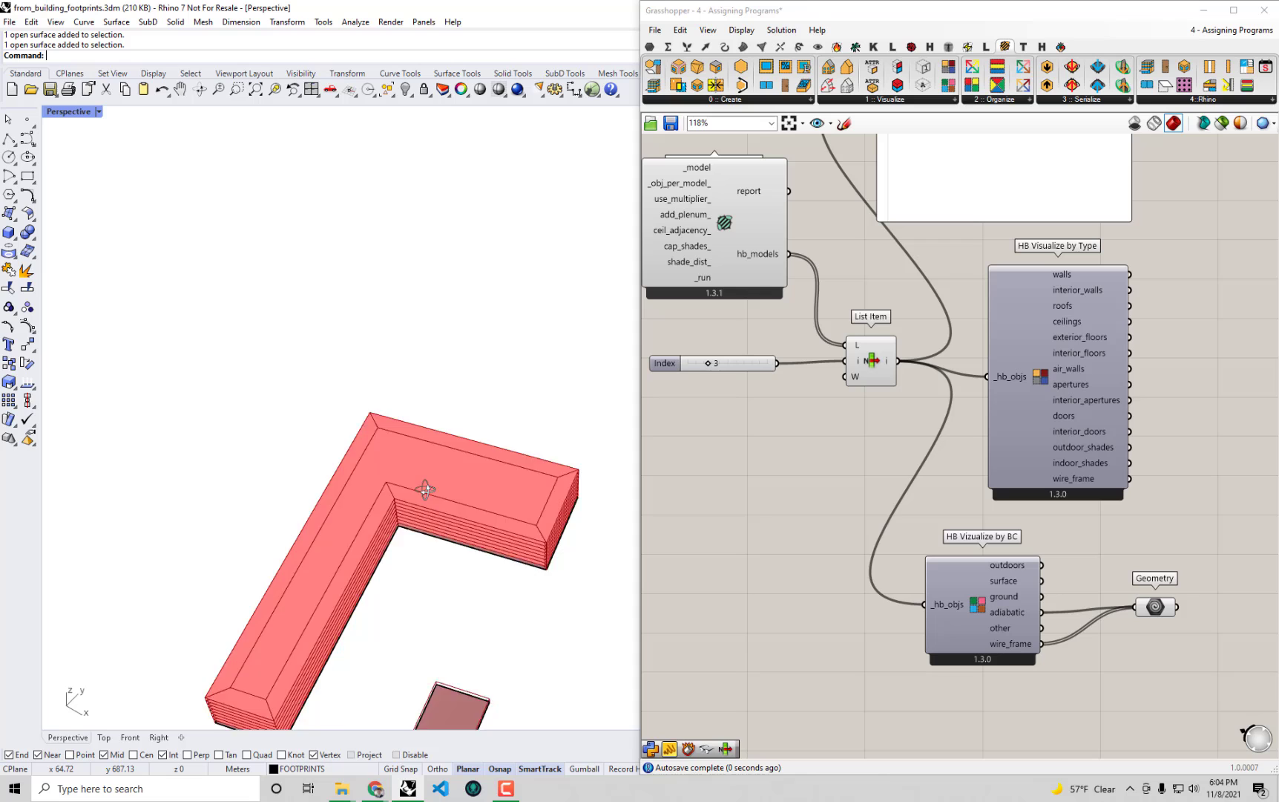
pyautogui.moveTo(427, 487); pyautogui.dragTo(471, 405, button='right')
pyautogui.moveTo(496, 536); pyautogui.dragTo(427, 506, button='right')
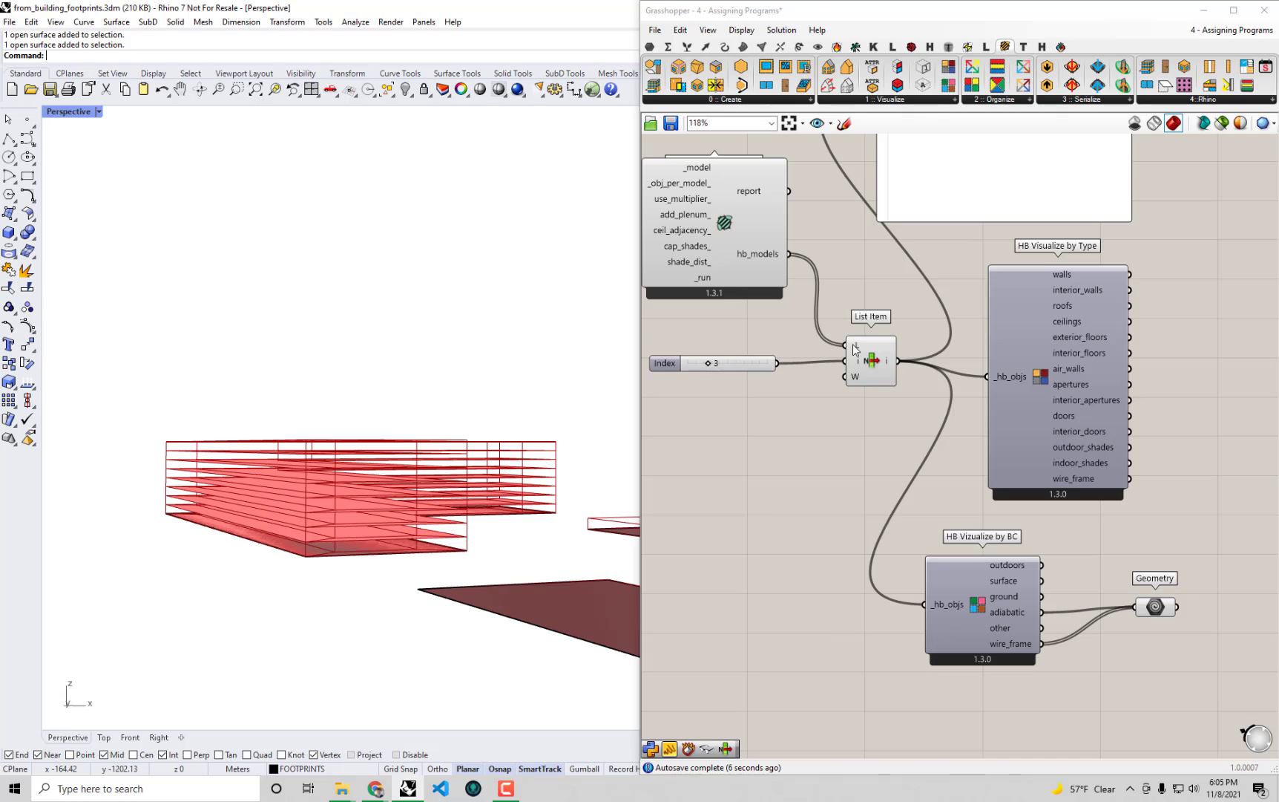
# Connect a Boolean Toggle set to True to the ceil_adjacency_ input and inspect the adiabatic surfaces of the building in Rhino.
pyautogui.moveTo(1090, 358); pyautogui.dragTo(1268, 495, button='right')
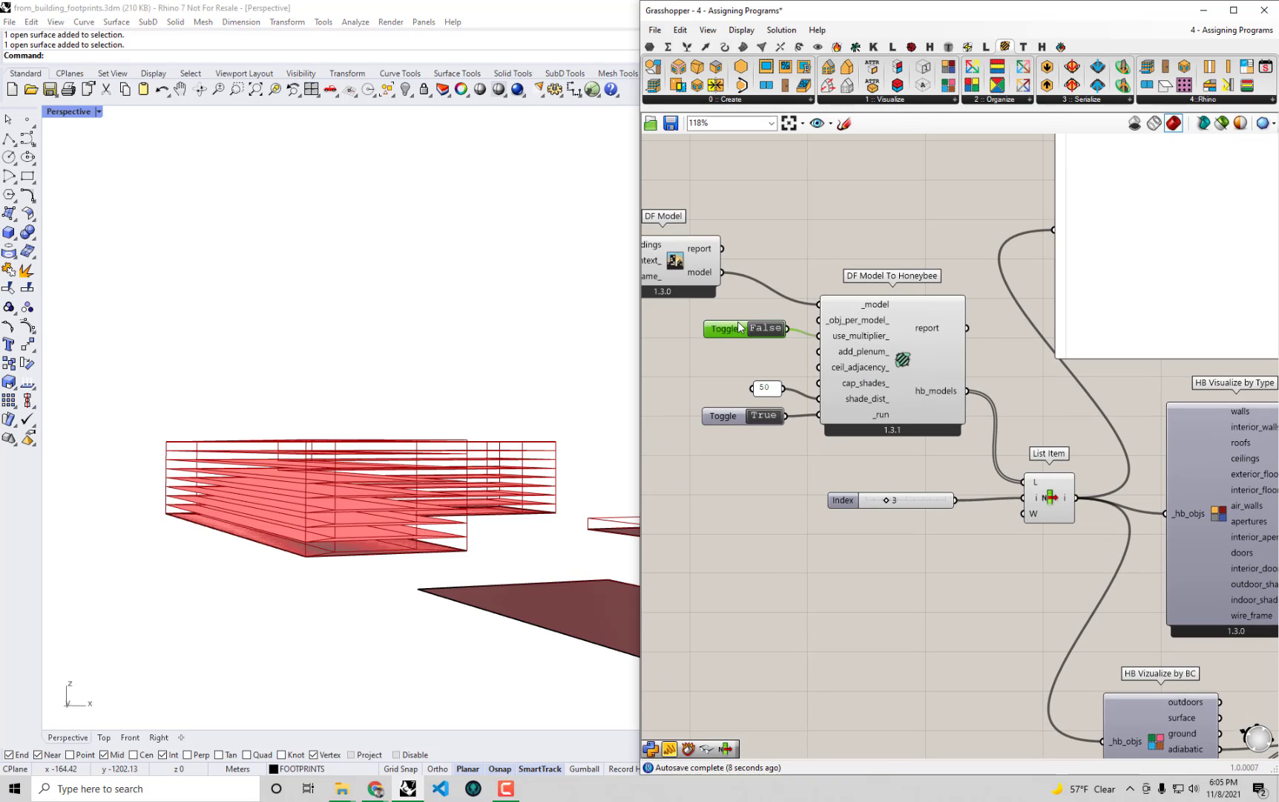
pyautogui.moveTo(731, 328); pyautogui.dragTo(829, 368)
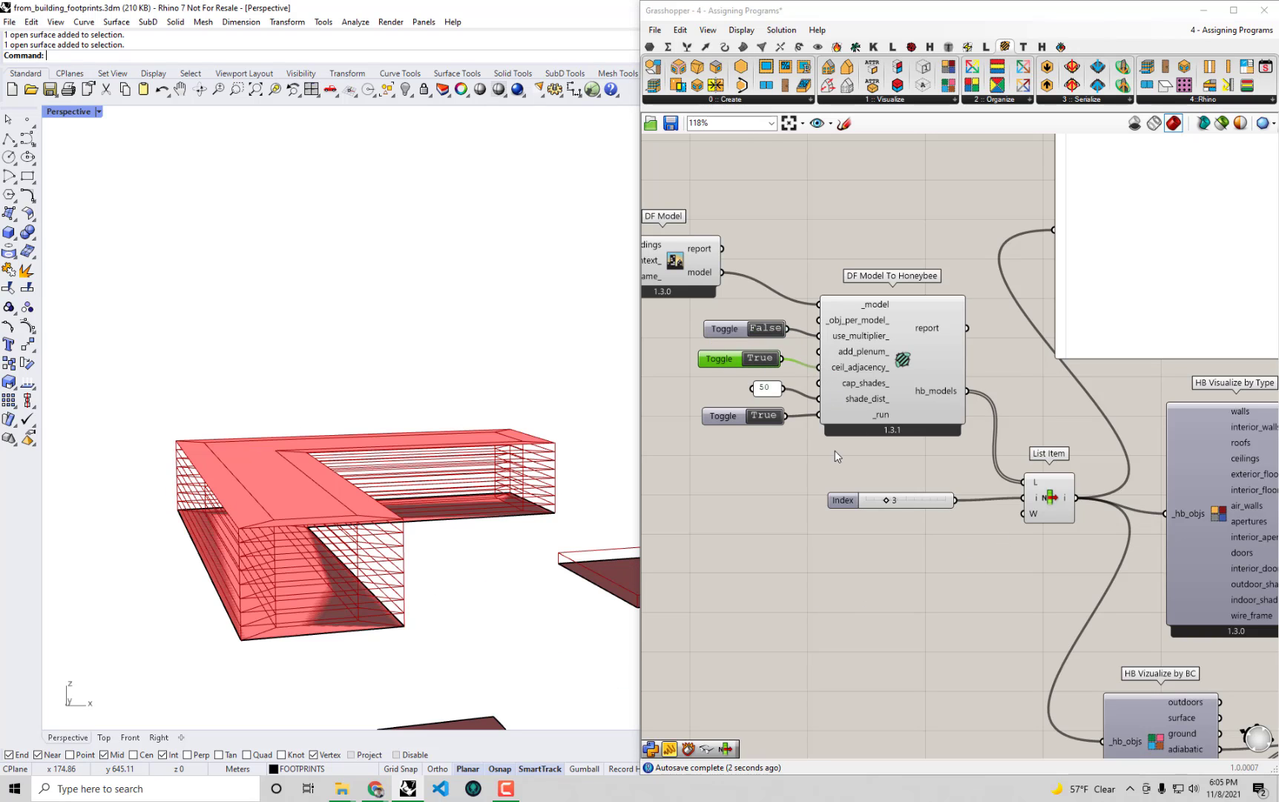
pyautogui.moveTo(1047, 499); pyautogui.dragTo(958, 385, button='right')
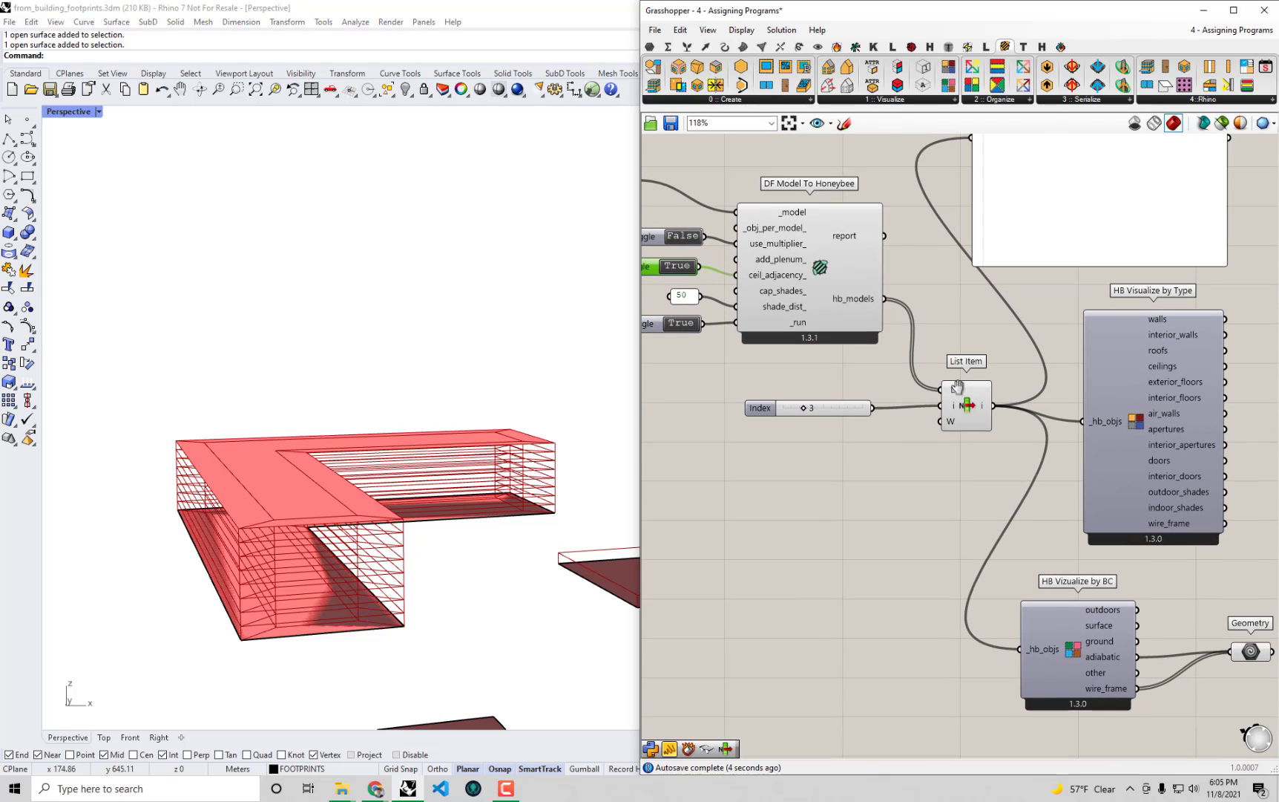
pyautogui.moveTo(483, 544); pyautogui.dragTo(408, 502, button='right')
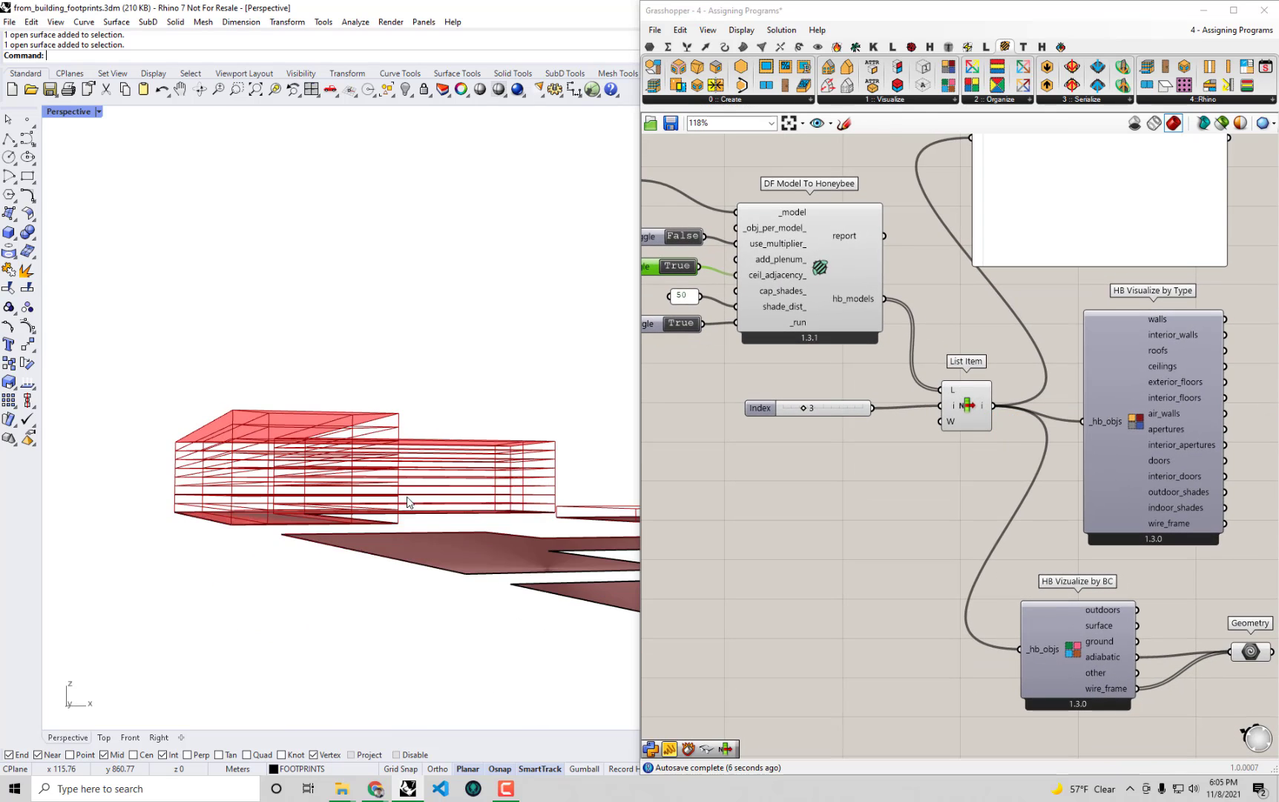
pyautogui.scroll(3, 407, 502)
pyautogui.scroll(3, 352, 477)
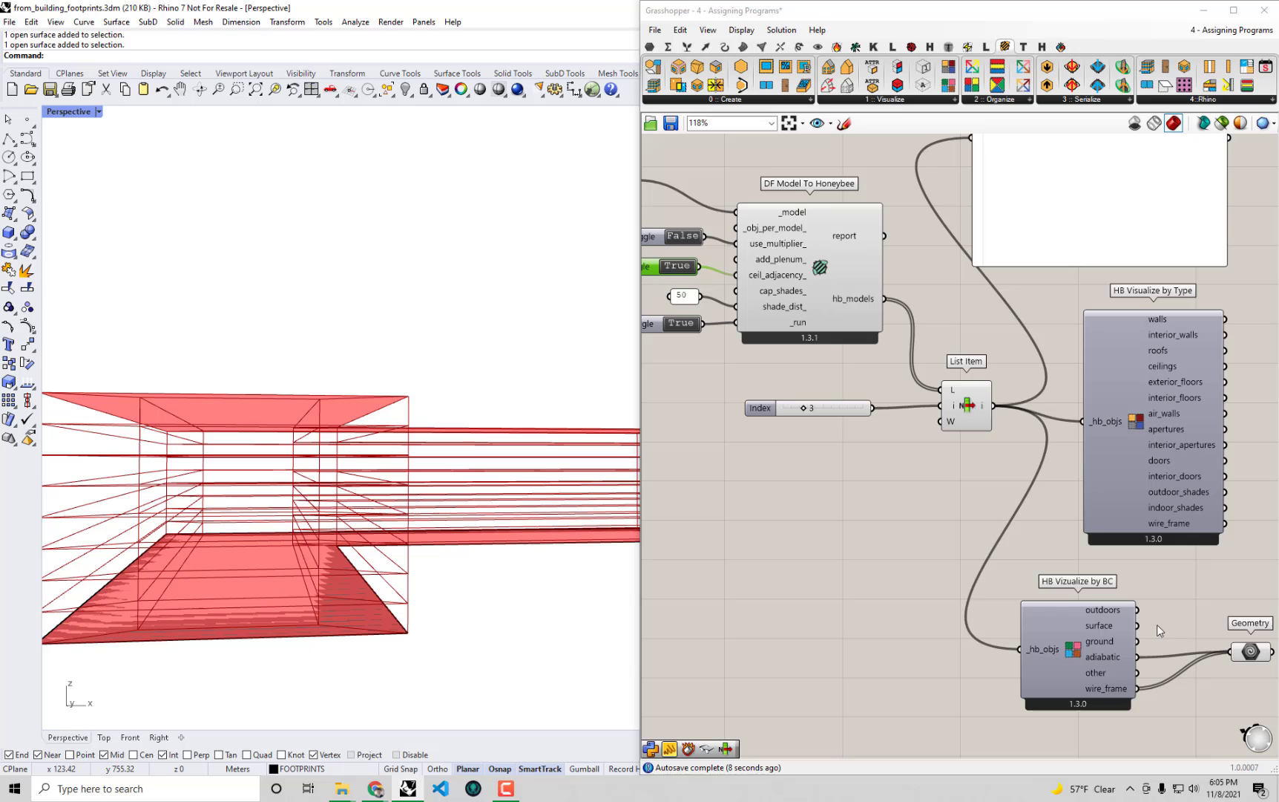
# Feed the Geometry parameter from the surface and wire_frame outputs and inspect the adjacent floors and ceilings in Rhino.
pyautogui.moveTo(1137, 625); pyautogui.dragTo(1231, 651)
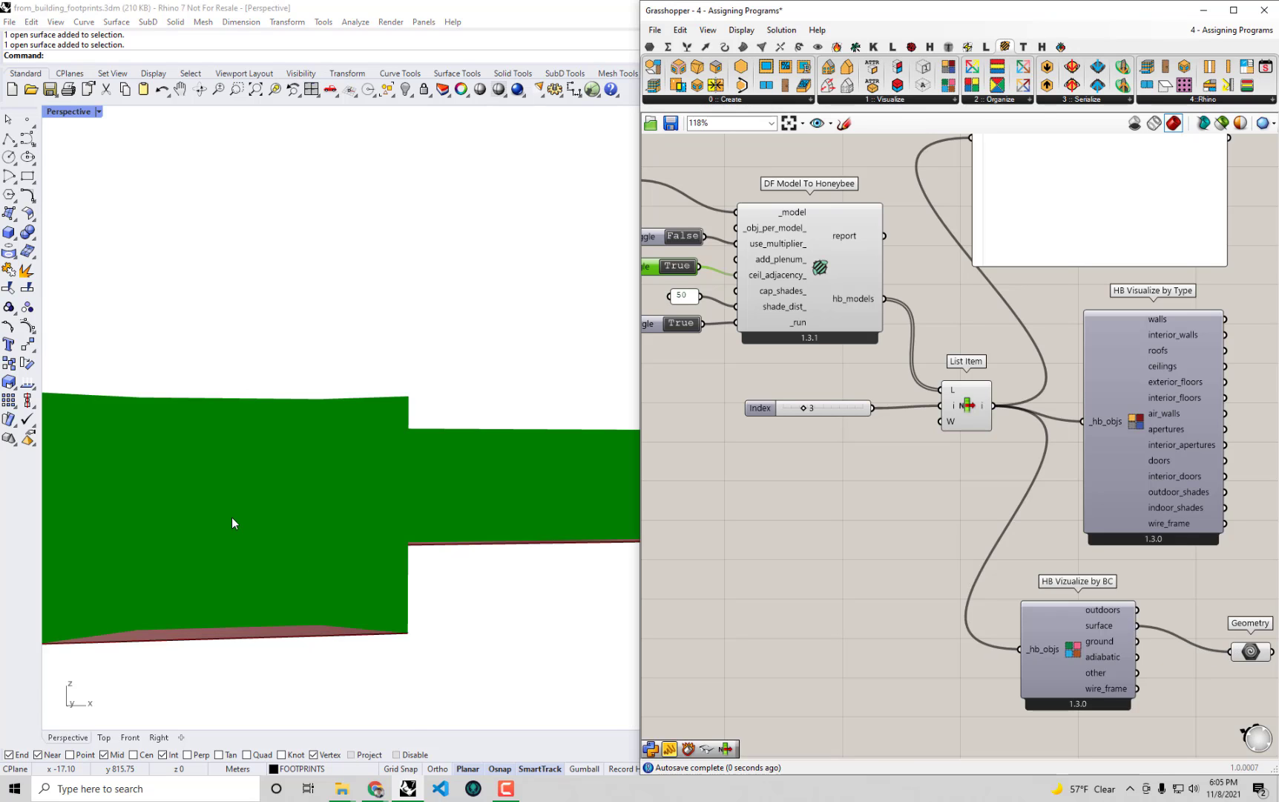
pyautogui.moveTo(232, 523); pyautogui.dragTo(211, 661, button='right')
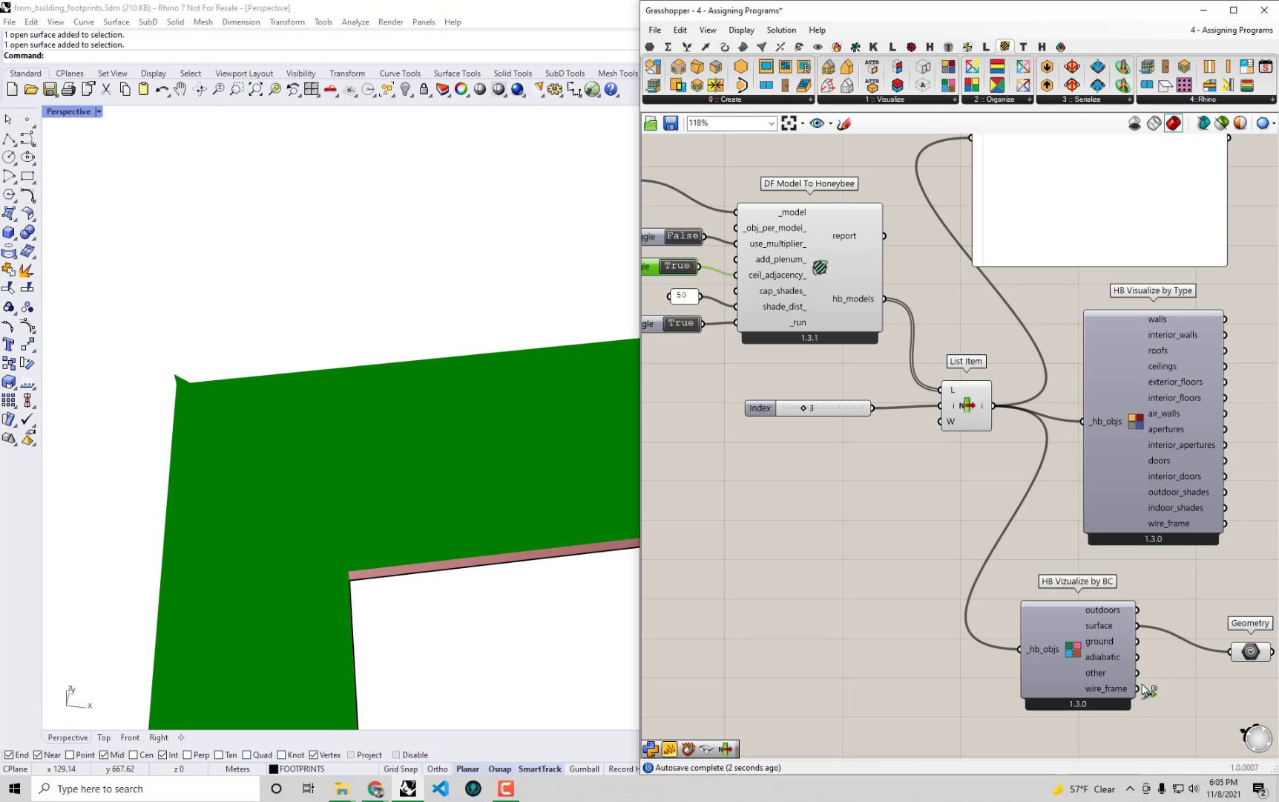
pyautogui.keyDown('shift'); pyautogui.moveTo(1139, 688); pyautogui.dragTo(1238, 651); pyautogui.keyUp('shift')
pyautogui.scroll(-4, 438, 469)
pyautogui.moveTo(435, 470); pyautogui.dragTo(404, 415, button='right')
pyautogui.scroll(-1, 404, 414)
pyautogui.moveTo(1189, 612); pyautogui.dragTo(1172, 582, button='right')
pyautogui.scroll(-2, 1173, 581)
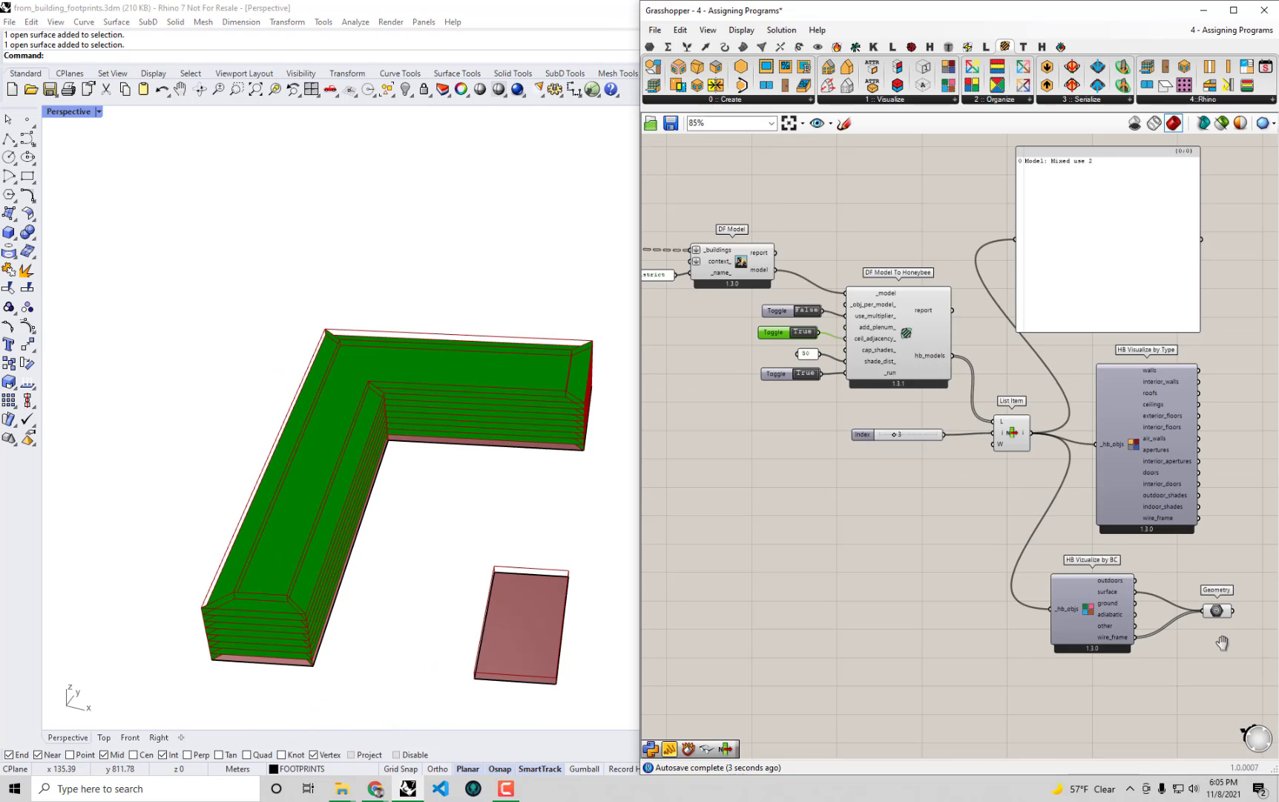
# Delete the HB Visualize by BC component with its Geometry parameter and turn the HB Visualize by Type preview back on.
pyautogui.moveTo(1225, 644); pyautogui.dragTo(1033, 594)
pyautogui.press('Delete')
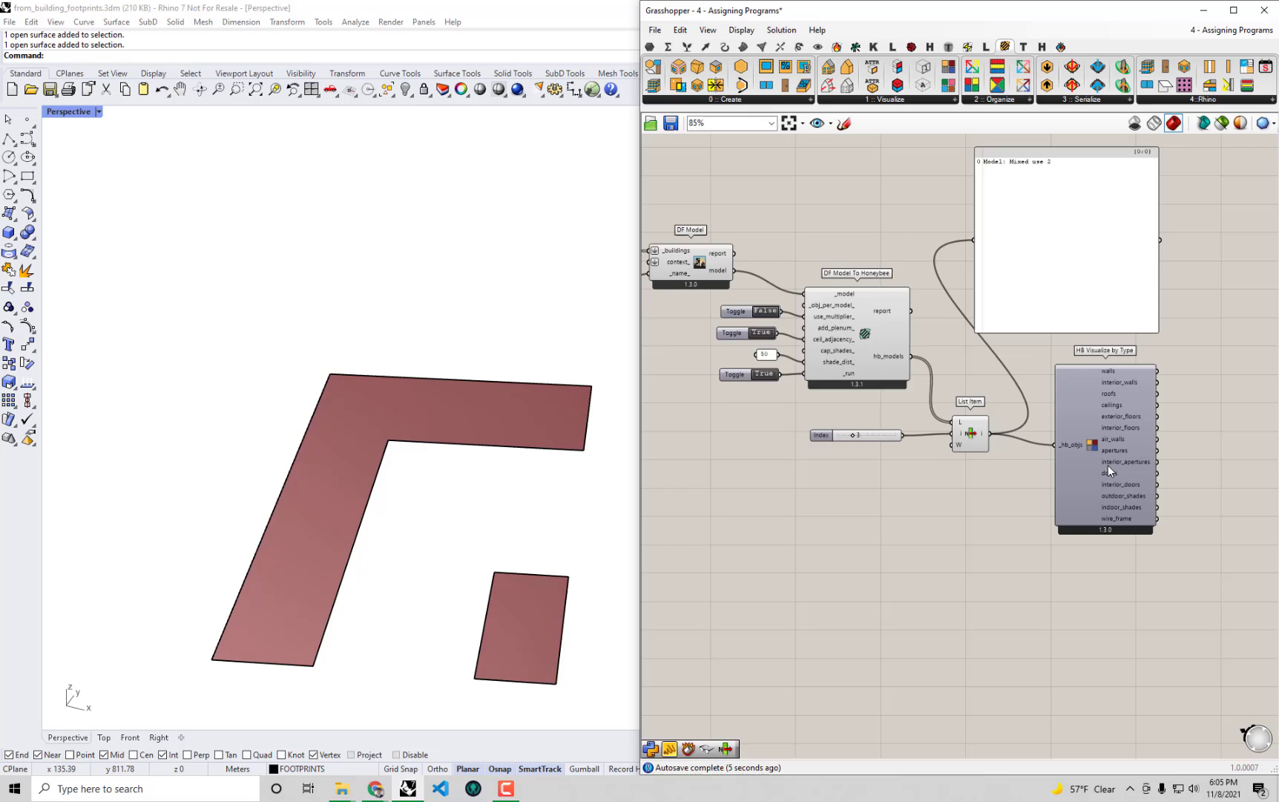
pyautogui.scroll(1, 1095, 438)
pyautogui.rightClick(1091, 451)
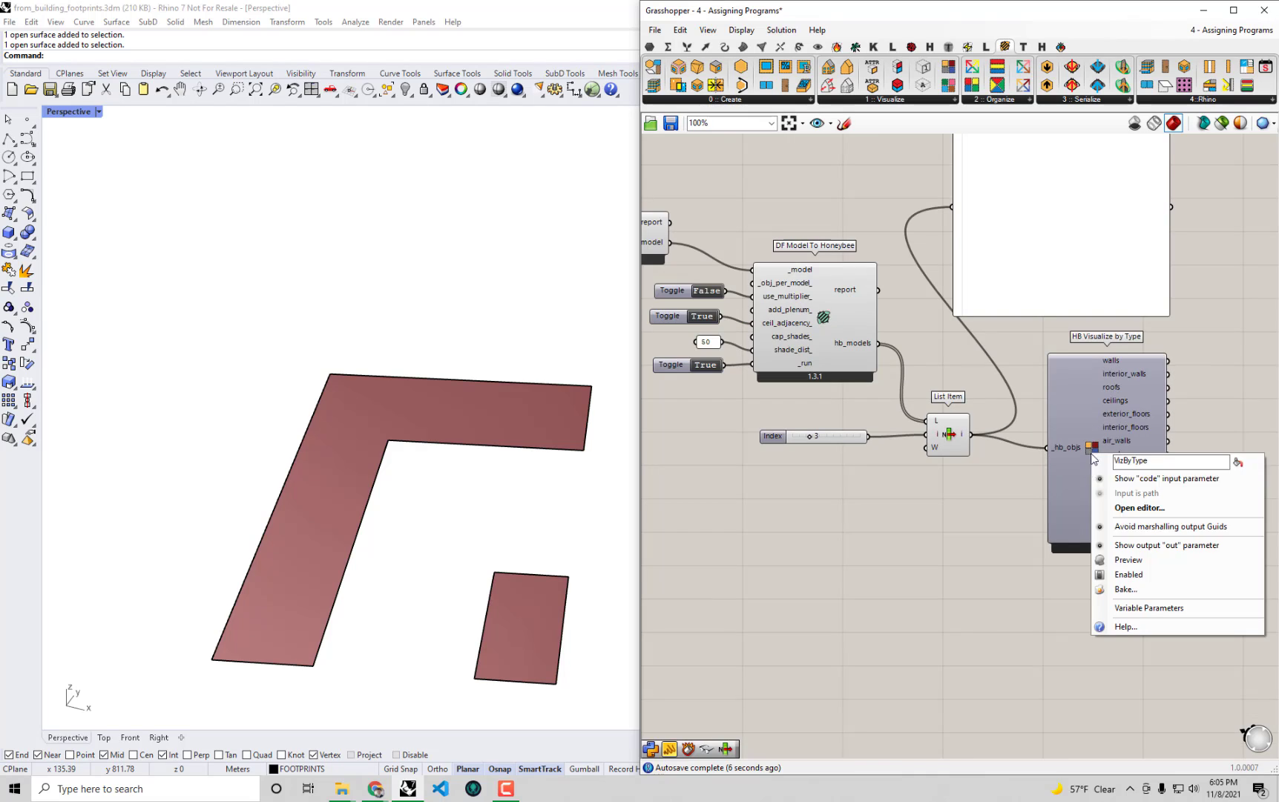
pyautogui.click(1128, 559)
# Delete the True toggle feeding the ceil_adjacency_ input.
pyautogui.click(671, 316)
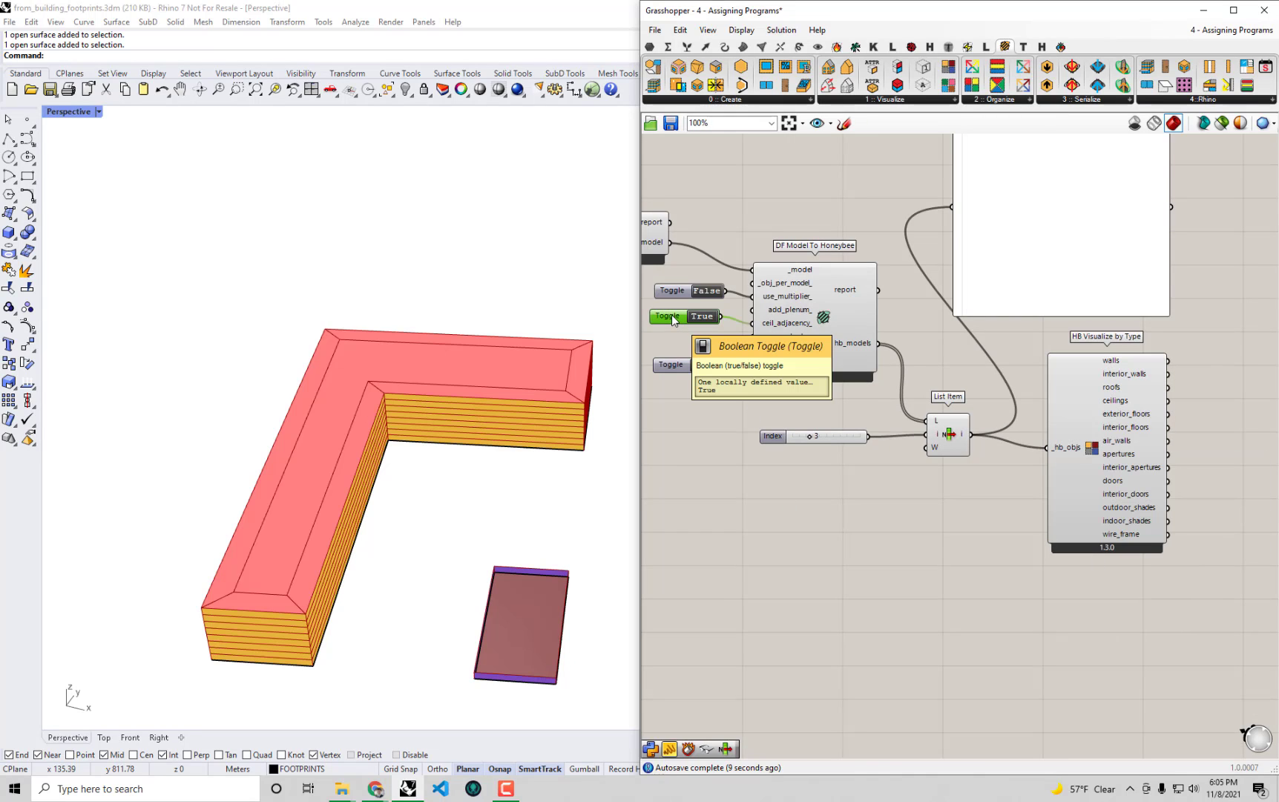
pyautogui.press('Delete')
pyautogui.moveTo(844, 524); pyautogui.dragTo(891, 539, button='right')
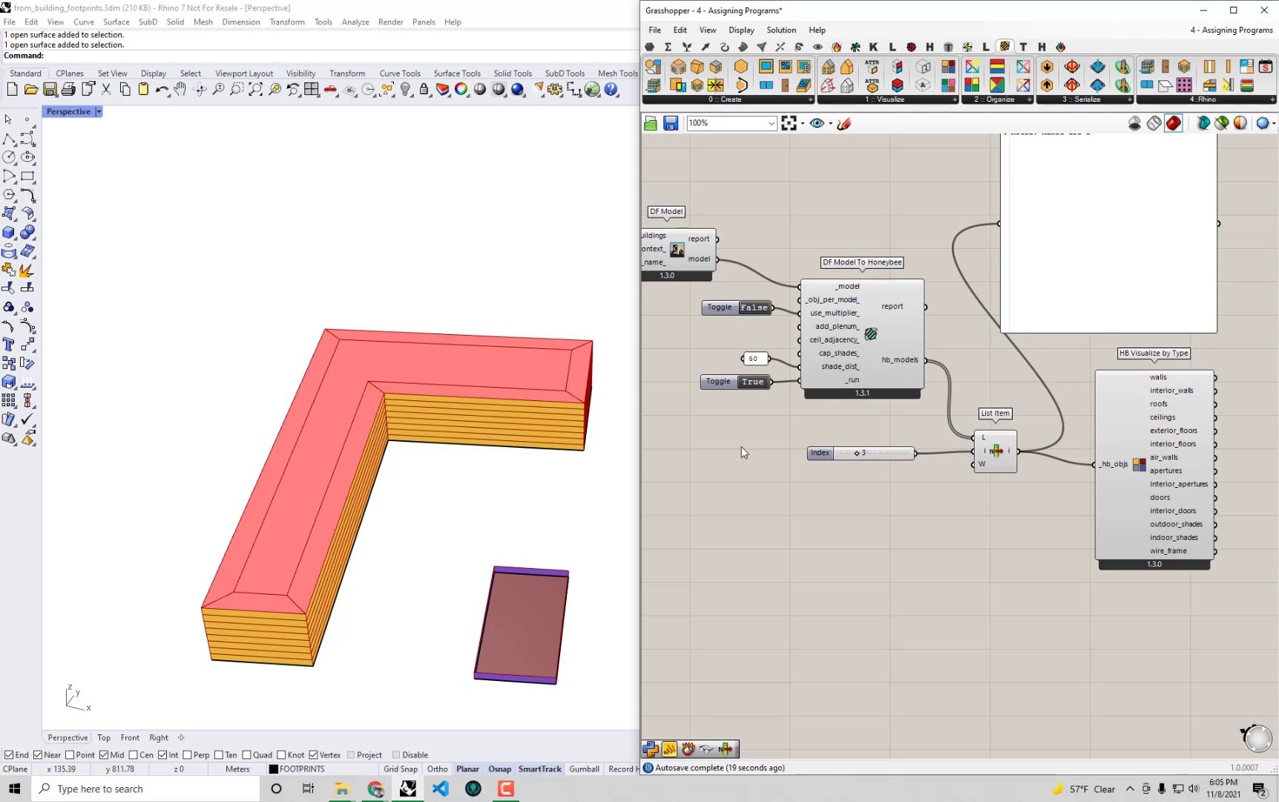
# Examine the small rectangular context shade beside the L-shaped building in Rhino.
pyautogui.scroll(3, 522, 694)
pyautogui.scroll(-3, 482, 646)
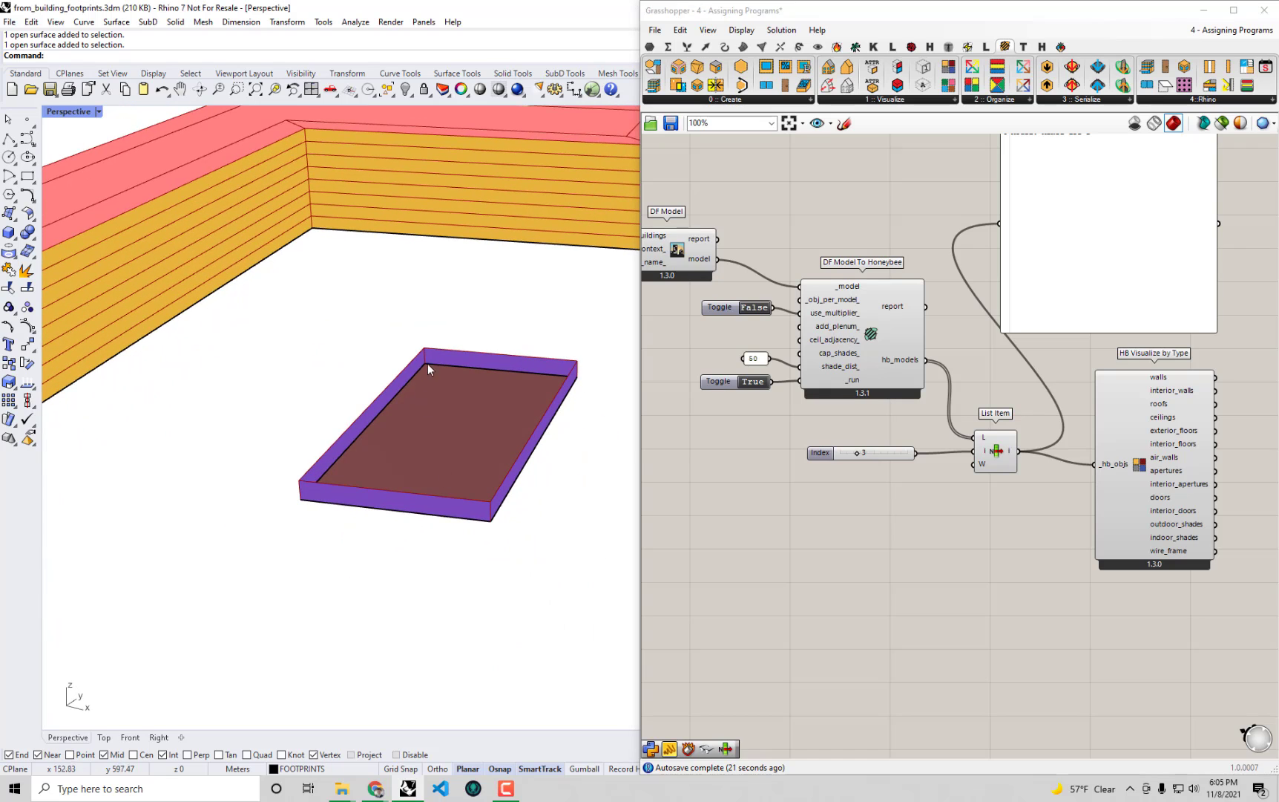
pyautogui.scroll(-2, 413, 404)
pyautogui.moveTo(411, 407); pyautogui.dragTo(443, 457, button='right')
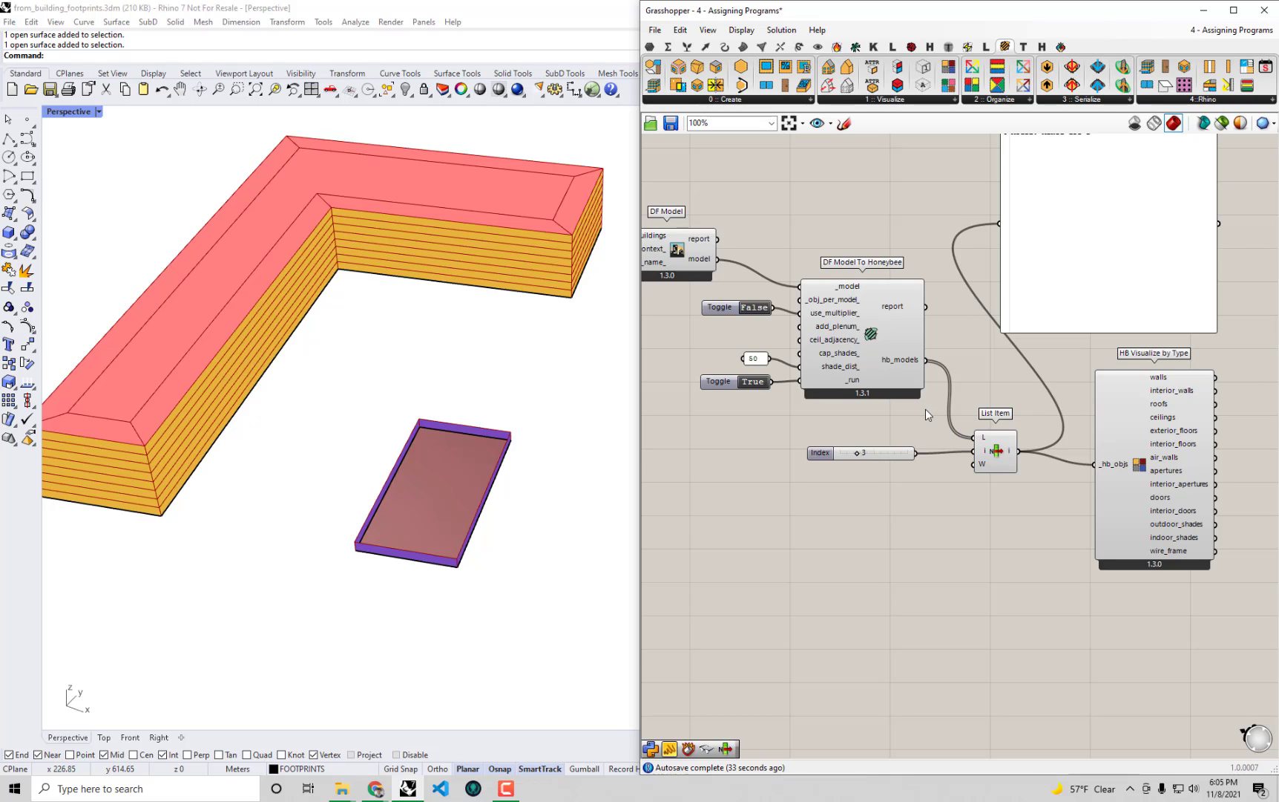
pyautogui.moveTo(925, 408); pyautogui.dragTo(744, 278)
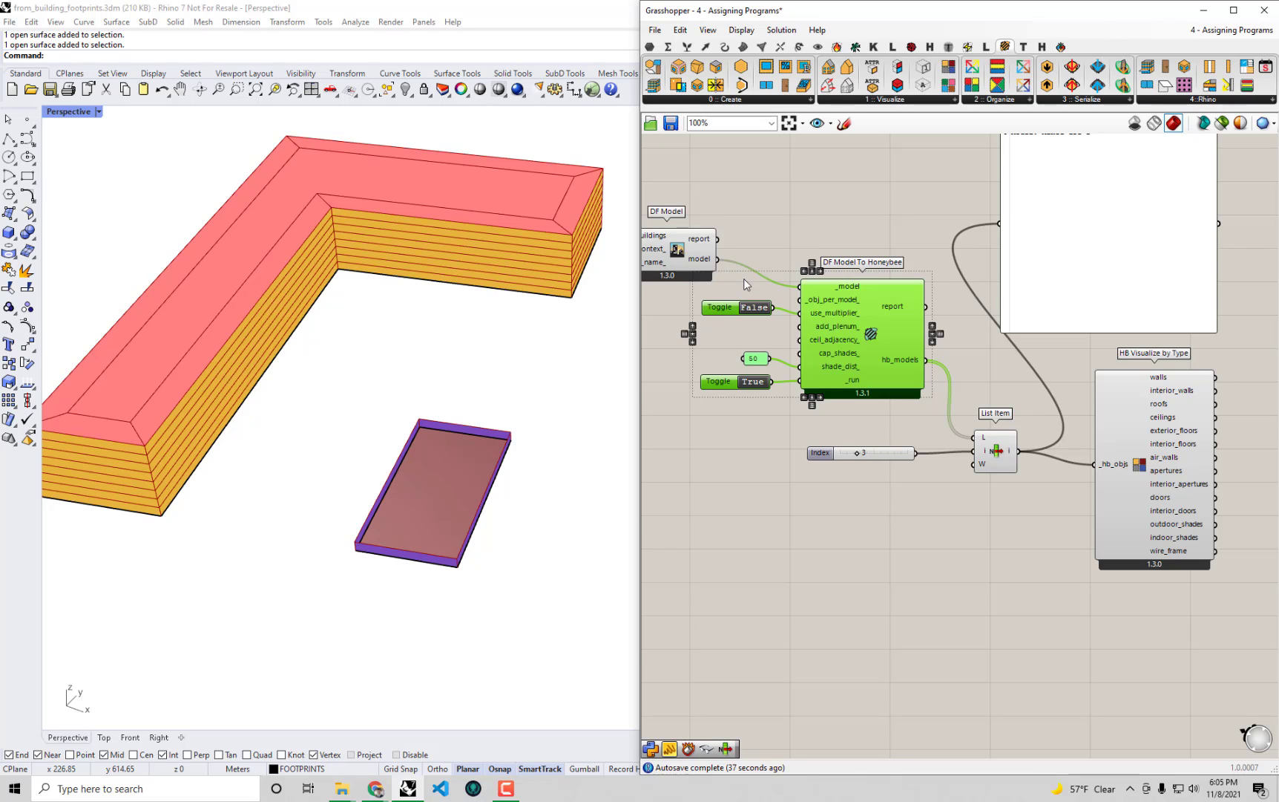
pyautogui.click(892, 215)
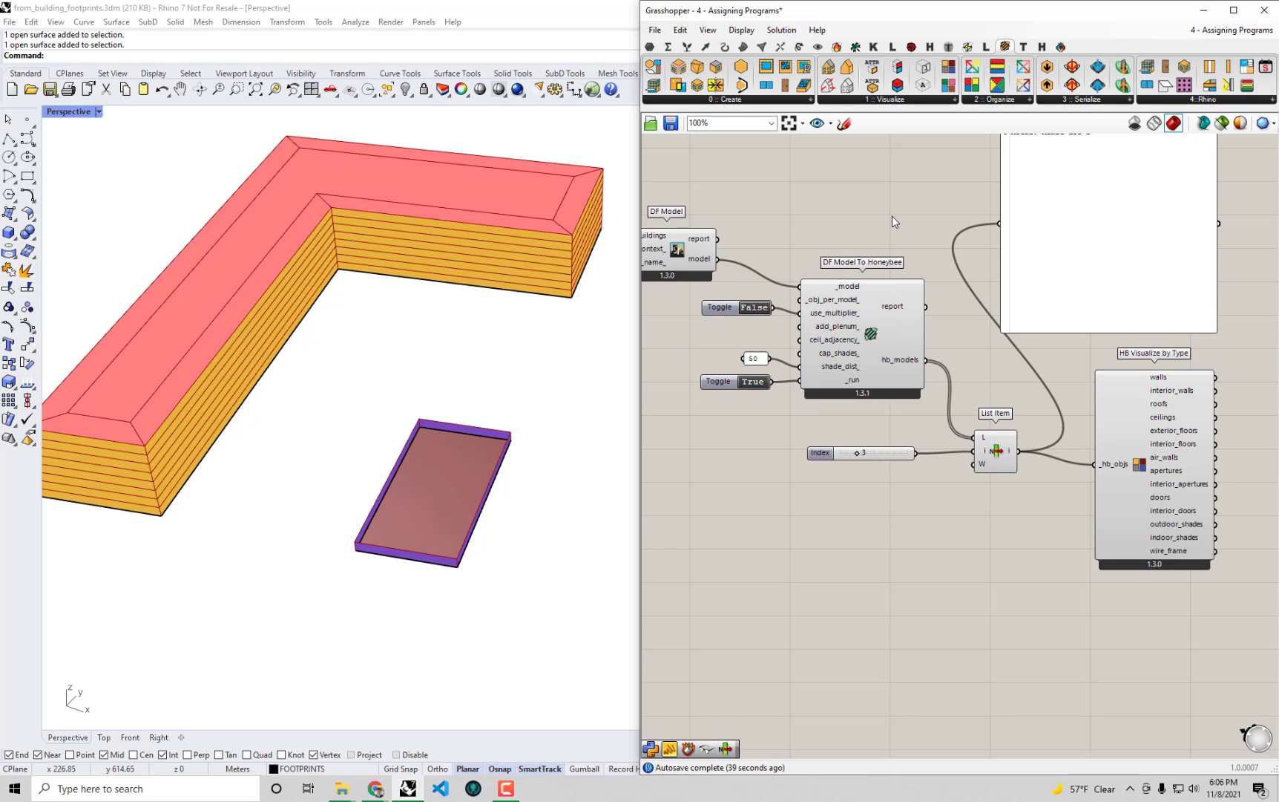
# Set the Index slider to 5 and inspect the selected building with its nearby context shade in Rhino.
pyautogui.scroll(-2, 1048, 360)
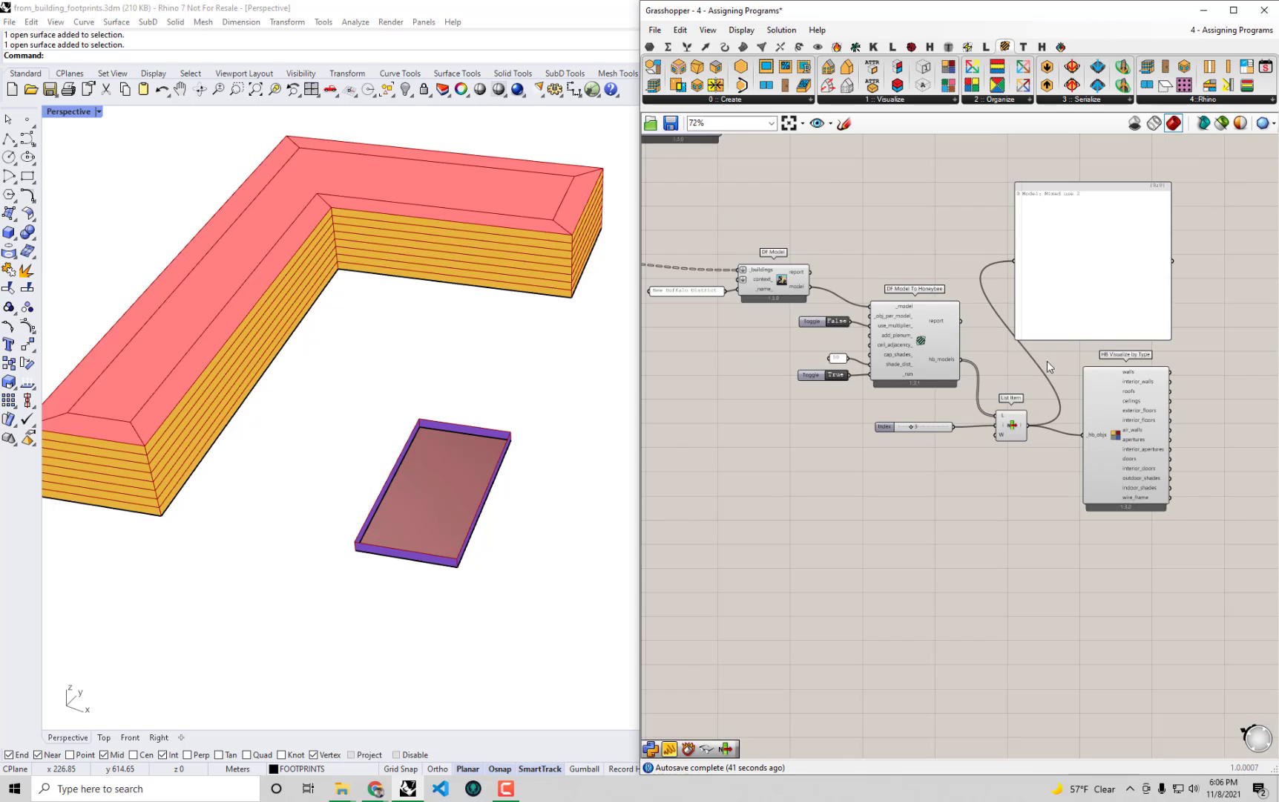
pyautogui.scroll(-6, 506, 297)
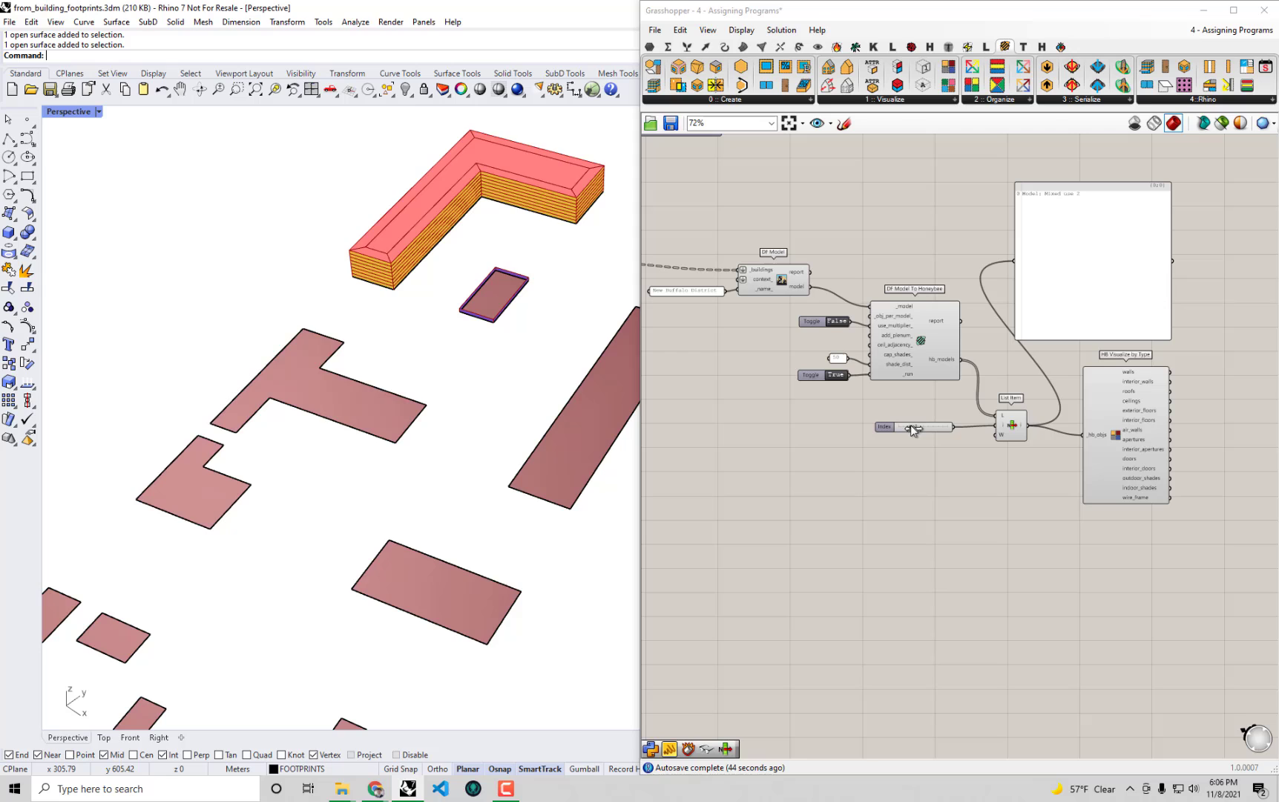
pyautogui.moveTo(910, 426)
pyautogui.mouseDown()
pyautogui.moveTo(936, 431)
pyautogui.moveTo(919, 429)
pyautogui.mouseUp()
pyautogui.keyDown('shift'); pyautogui.moveTo(586, 501); pyautogui.dragTo(460, 395, button='right'); pyautogui.keyUp('shift')
pyautogui.scroll(-4, 509, 371)
pyautogui.moveTo(867, 344); pyautogui.dragTo(886, 356, button='right')
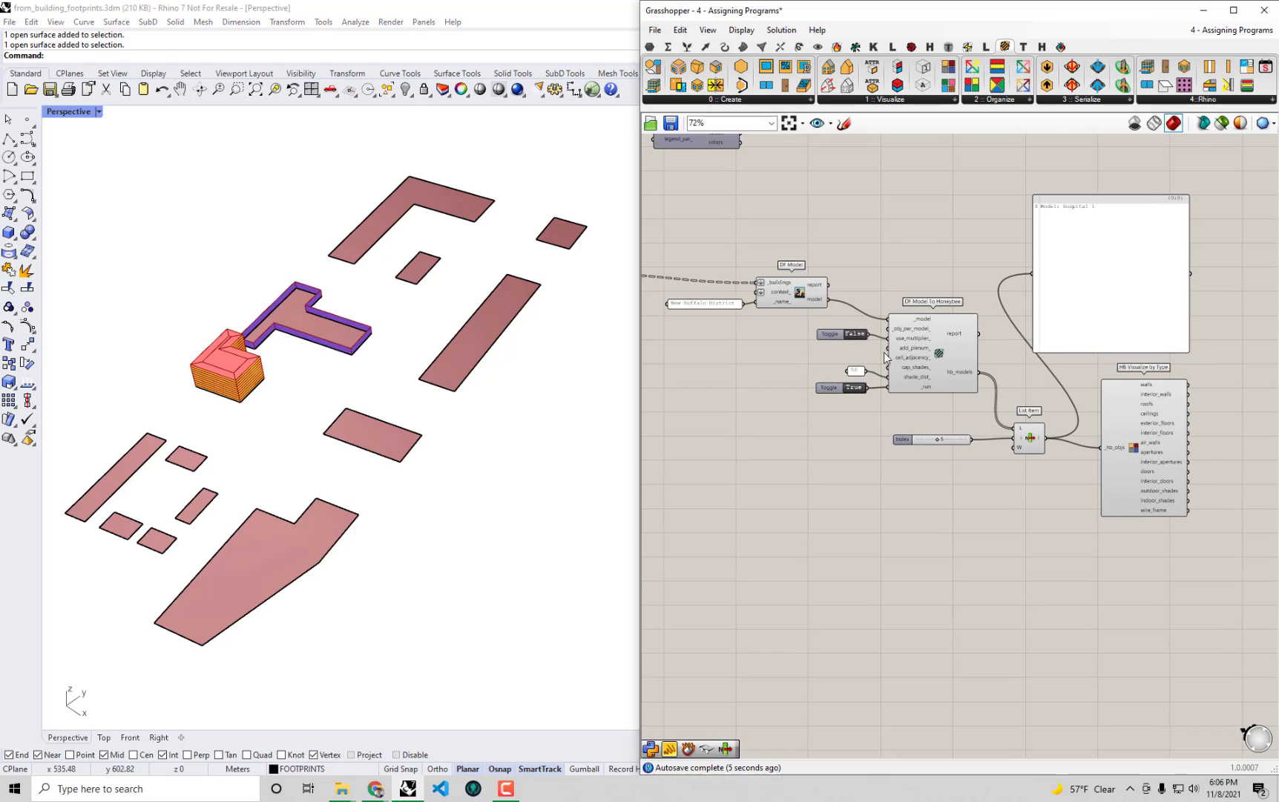
# Read the description of the _obj_per_model_ input on DF Model To Honeybee.
pyautogui.scroll(5, 891, 324)
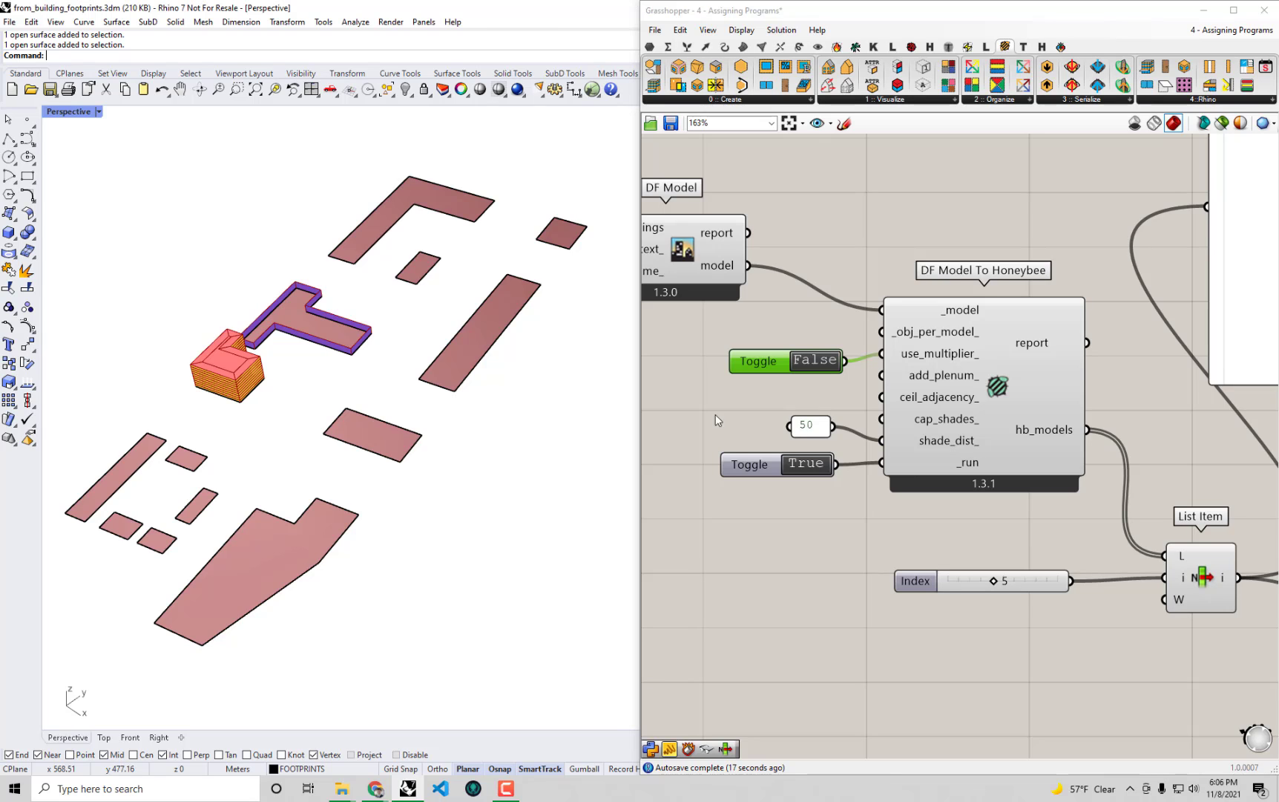
pyautogui.scroll(3, 942, 341)
pyautogui.moveTo(927, 343)
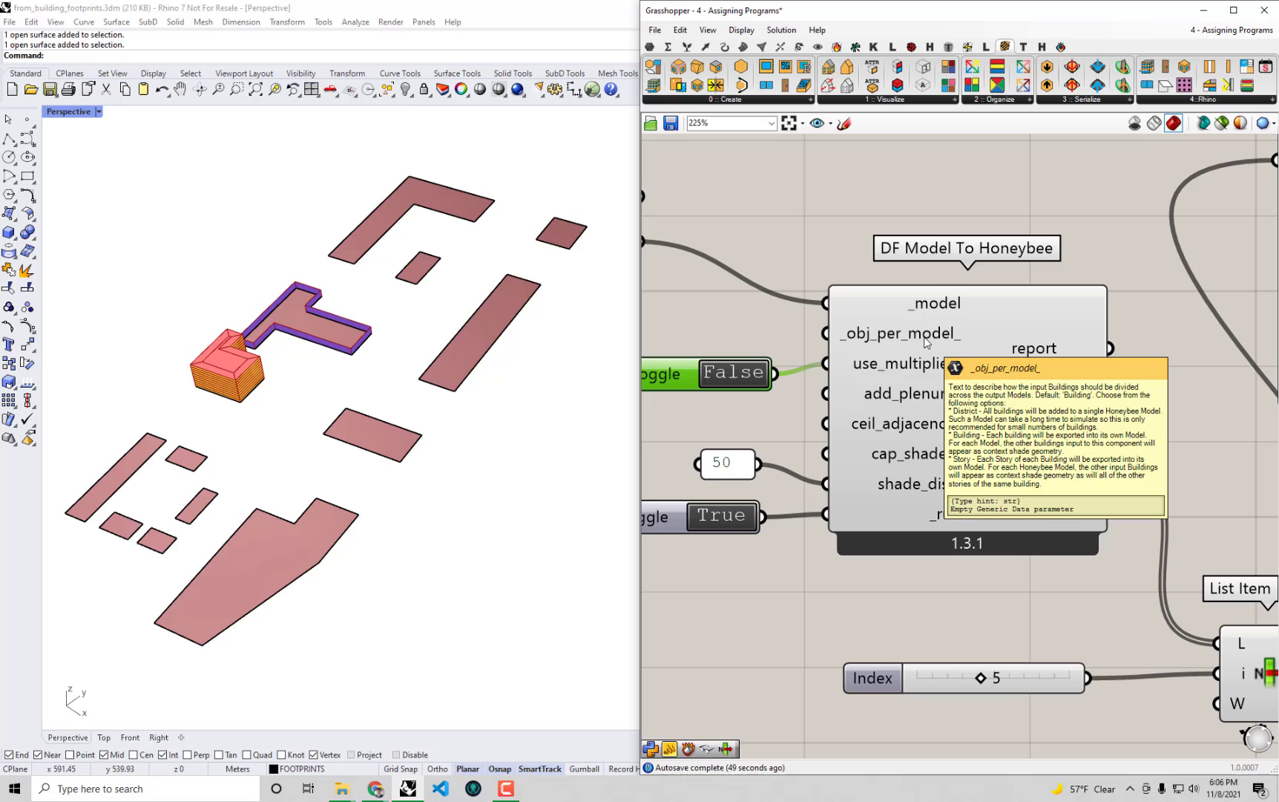
# Add a panel containing District and connect it to the _obj_per_model_ input of DF Model To Honeybee.
pyautogui.moveTo(926, 343); pyautogui.dragTo(1075, 371, button='right')
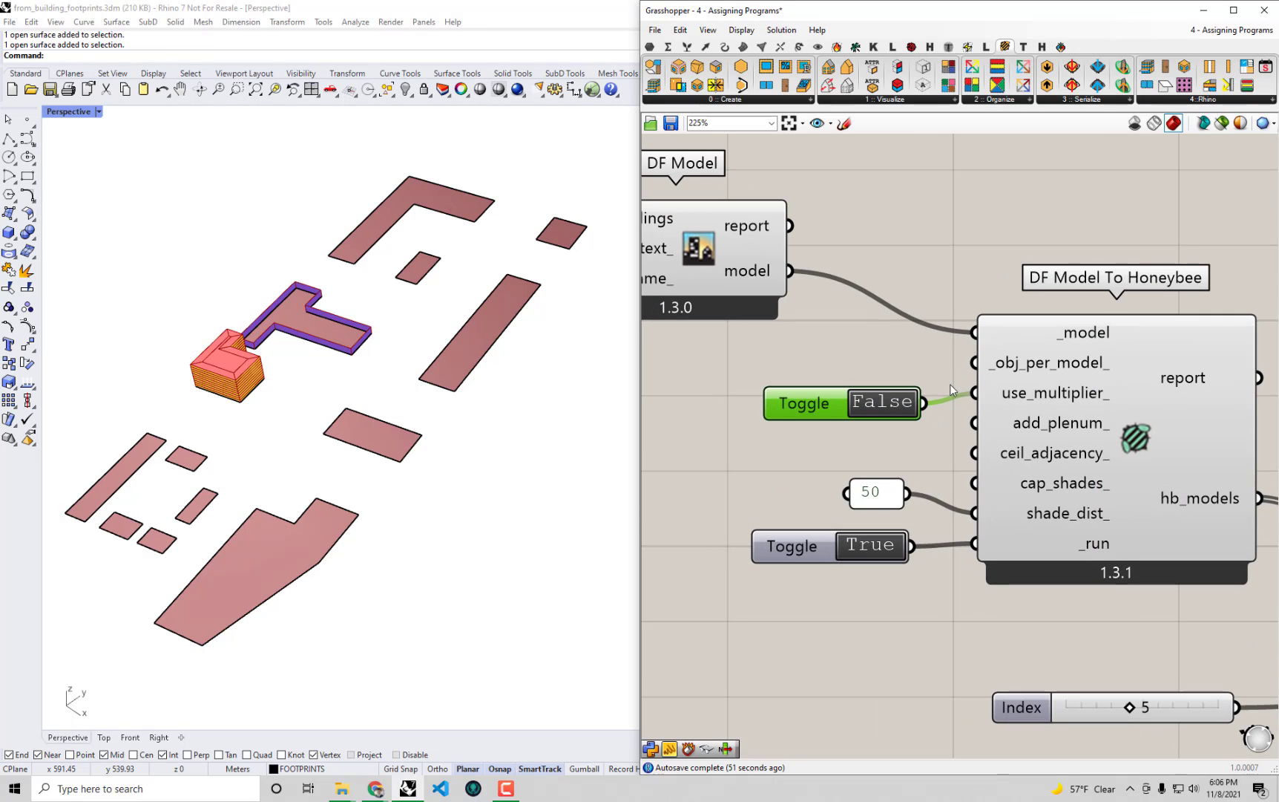
pyautogui.doubleClick(861, 356)
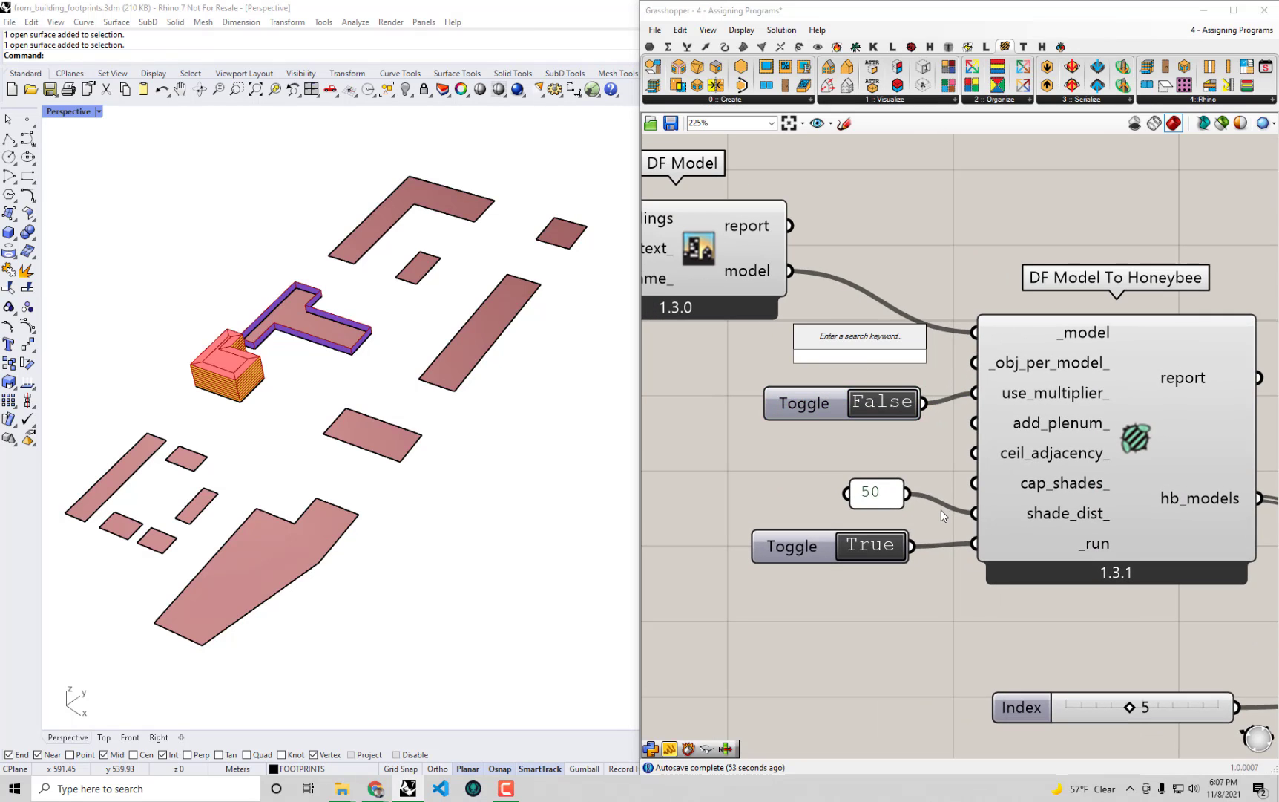
pyautogui.write('"')
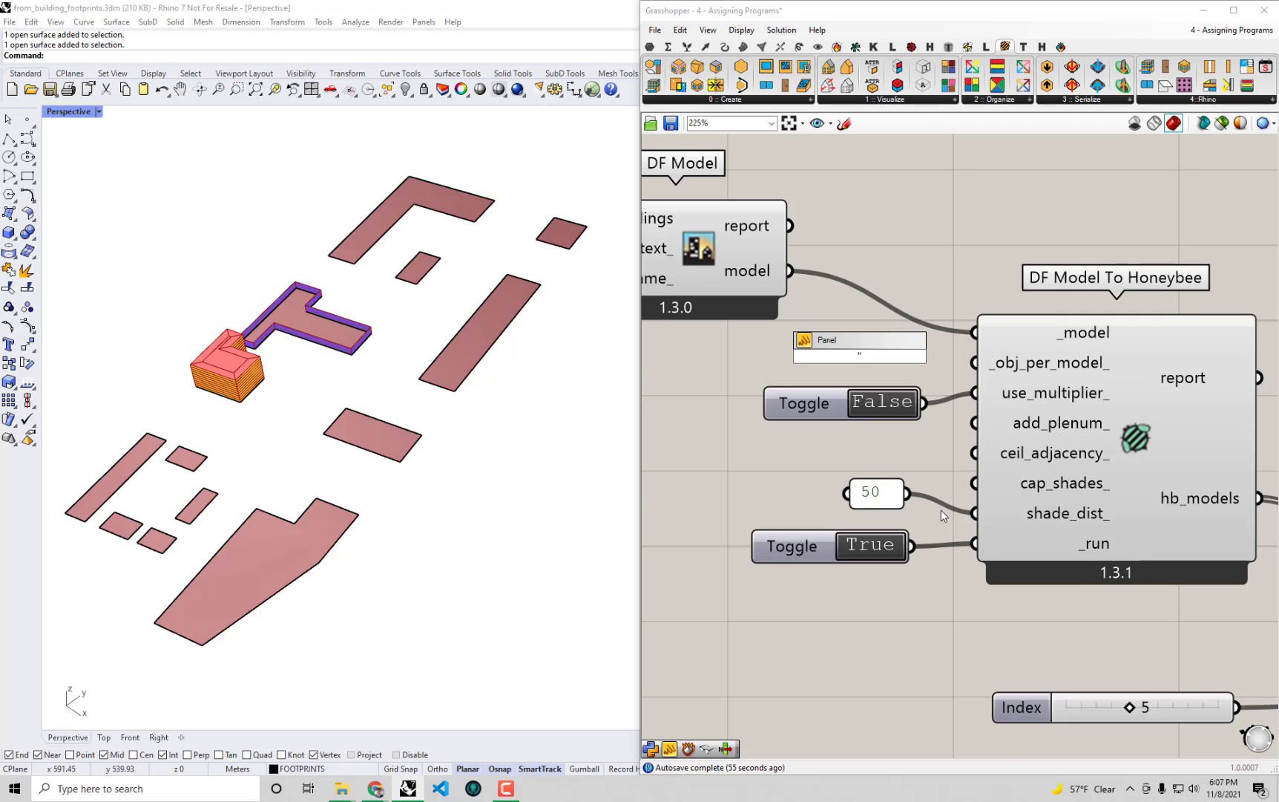
pyautogui.write('District')
pyautogui.press('Return')
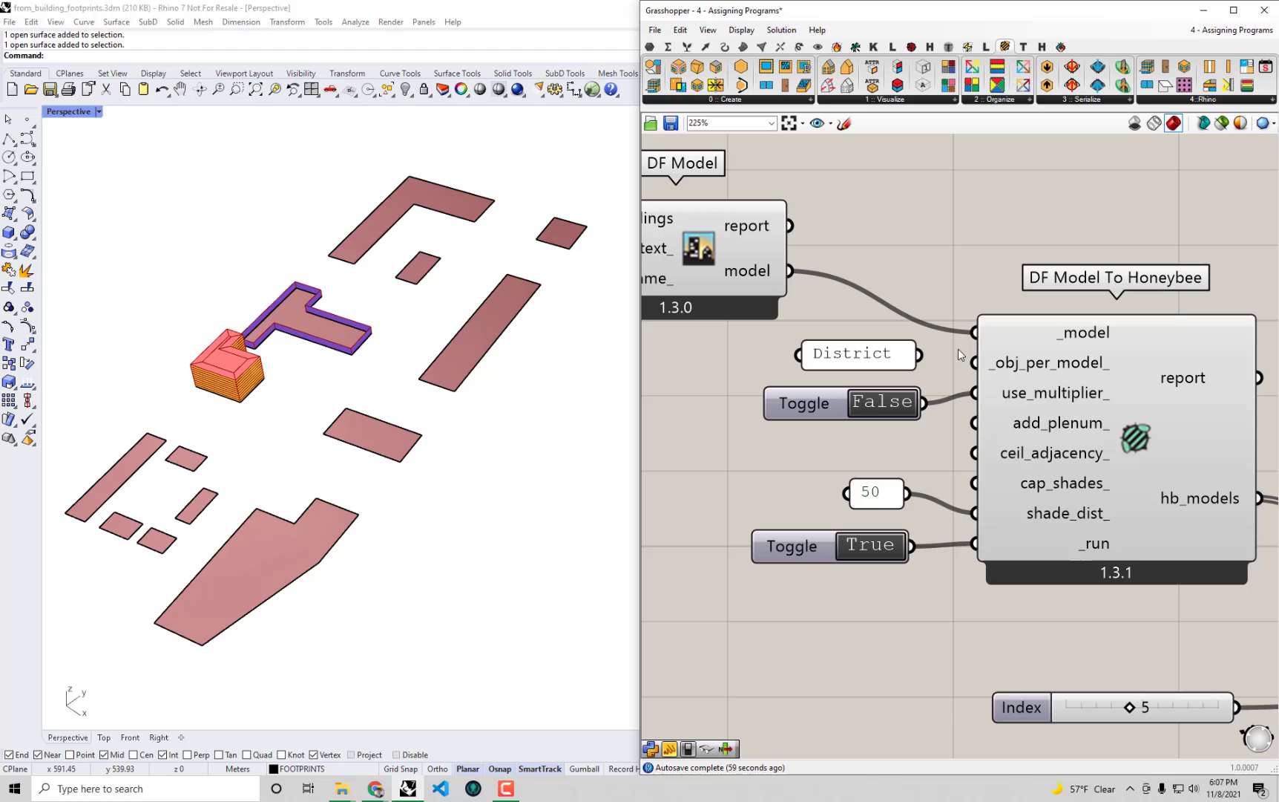
pyautogui.moveTo(919, 355); pyautogui.dragTo(974, 363)
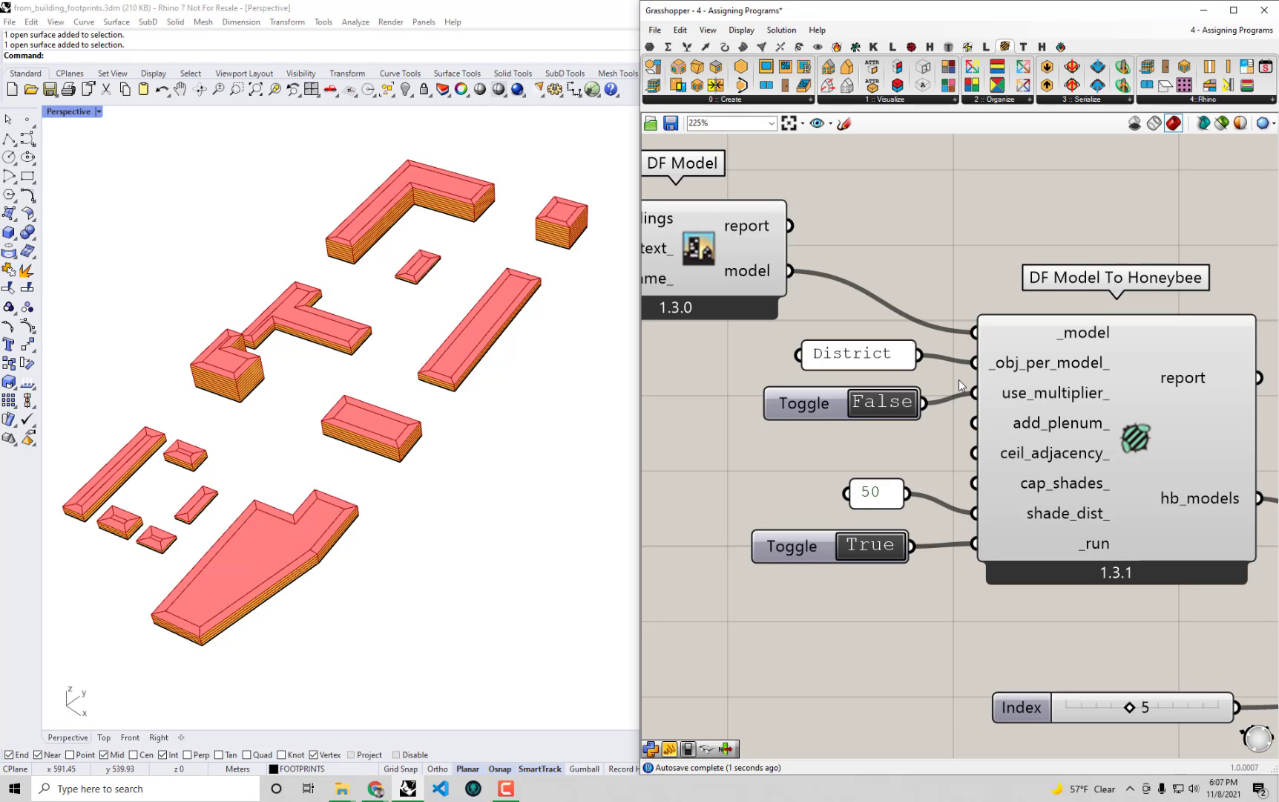
# Inspect the single district-wide Honeybee model in Rhino from several angles, including the smaller buildings up close.
pyautogui.moveTo(428, 449)
pyautogui.mouseDown(button='right')
pyautogui.moveTo(485, 442)
pyautogui.moveTo(337, 391)
pyautogui.moveTo(358, 367)
pyautogui.moveTo(361, 386)
pyautogui.moveTo(425, 443)
pyautogui.mouseUp(button='right')
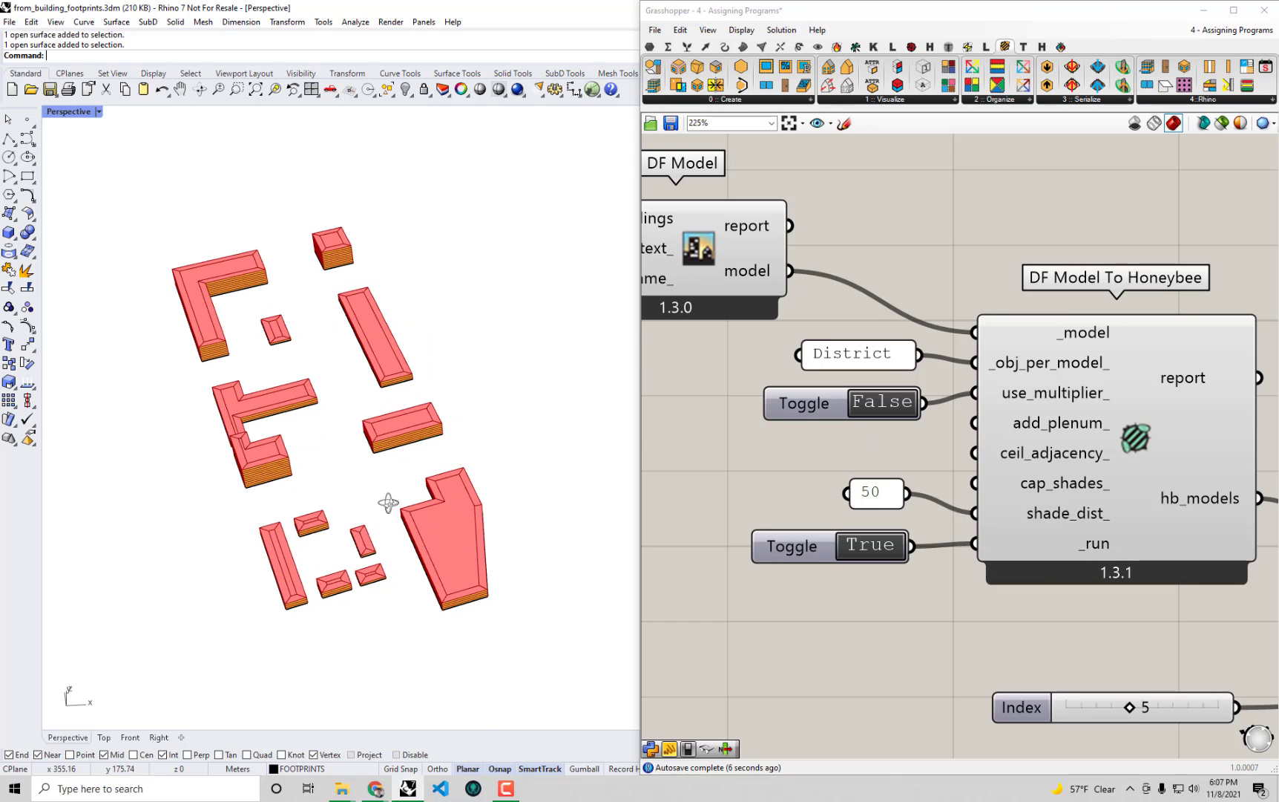
pyautogui.moveTo(389, 503); pyautogui.dragTo(435, 491, button='right')
pyautogui.moveTo(447, 369); pyautogui.dragTo(449, 393, button='right')
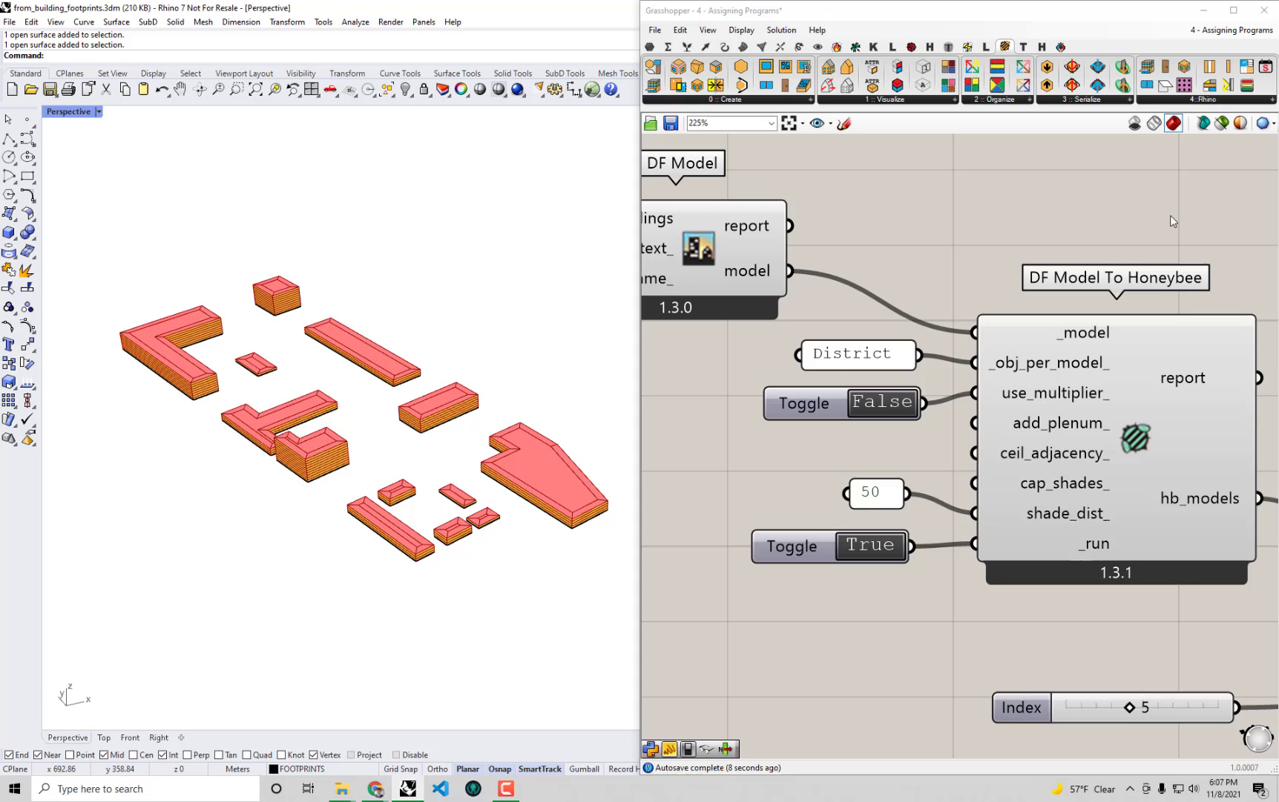
pyautogui.scroll(3, 515, 481)
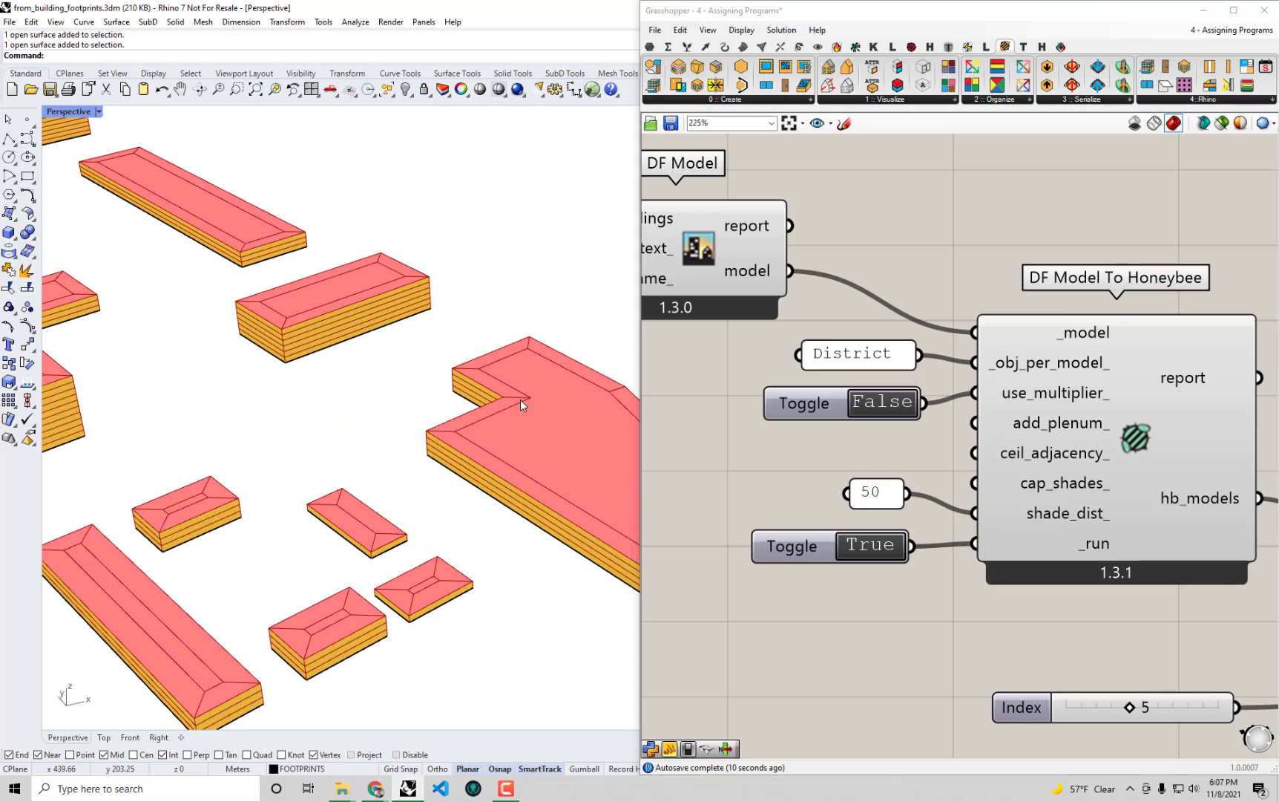
pyautogui.scroll(-3, 478, 434)
pyautogui.keyDown('shift'); pyautogui.moveTo(467, 444); pyautogui.dragTo(524, 512, button='right'); pyautogui.keyUp('shift')
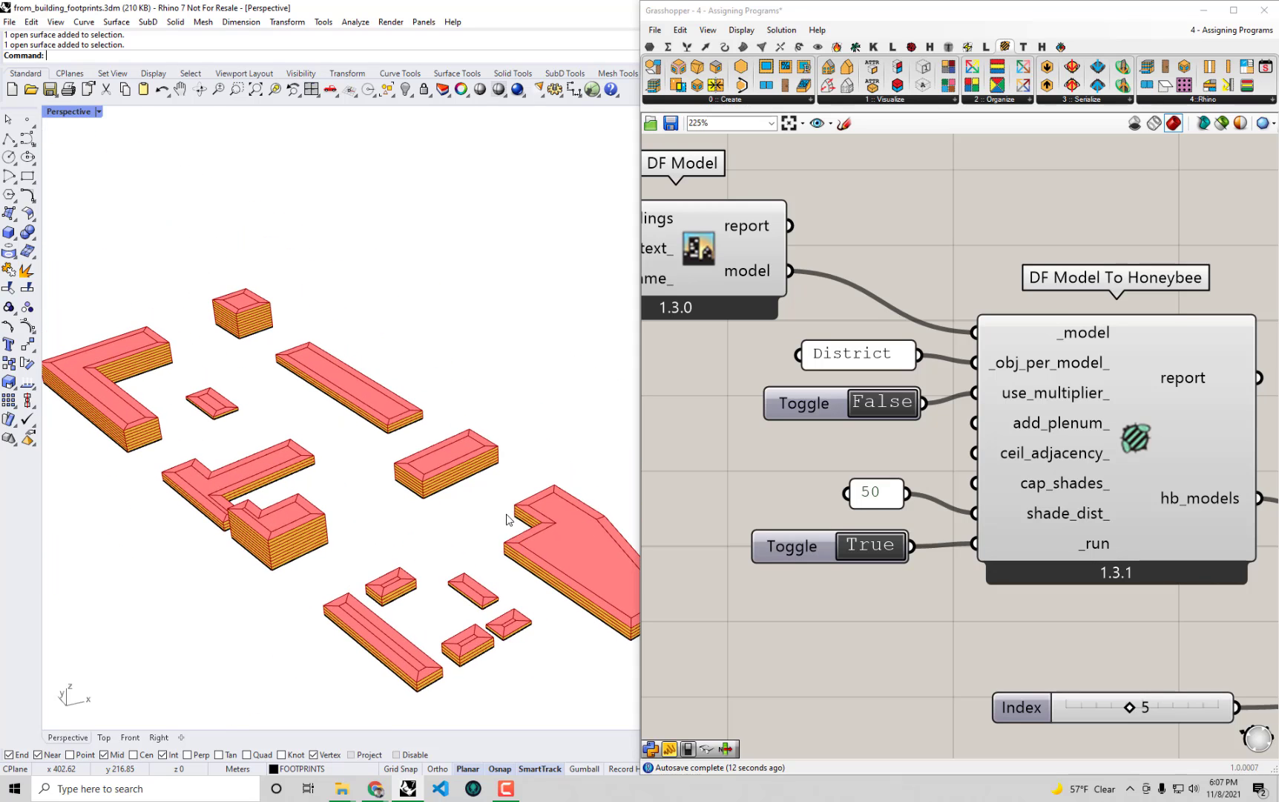
# Set the document's normal preview colour to black, with value 0 and alpha 100.
pyautogui.click(1242, 123)
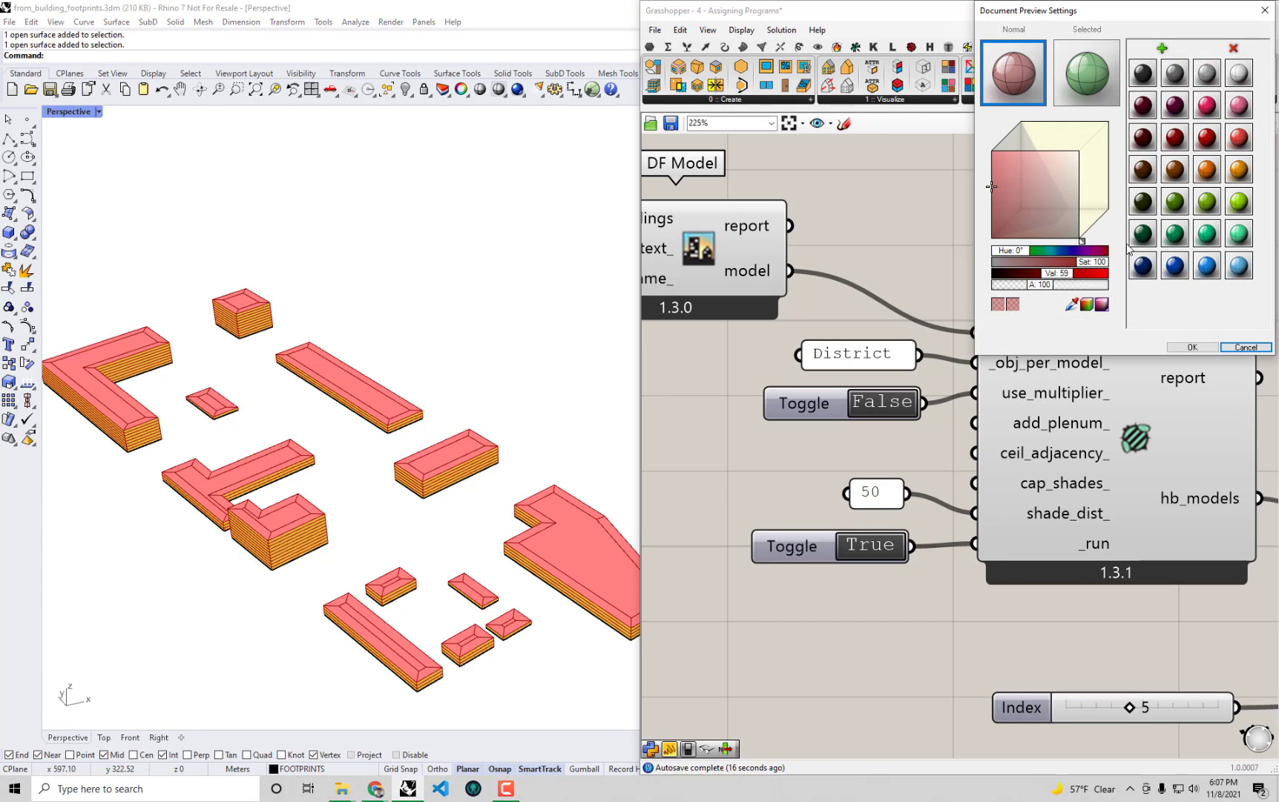
pyautogui.moveTo(1052, 278); pyautogui.dragTo(939, 274)
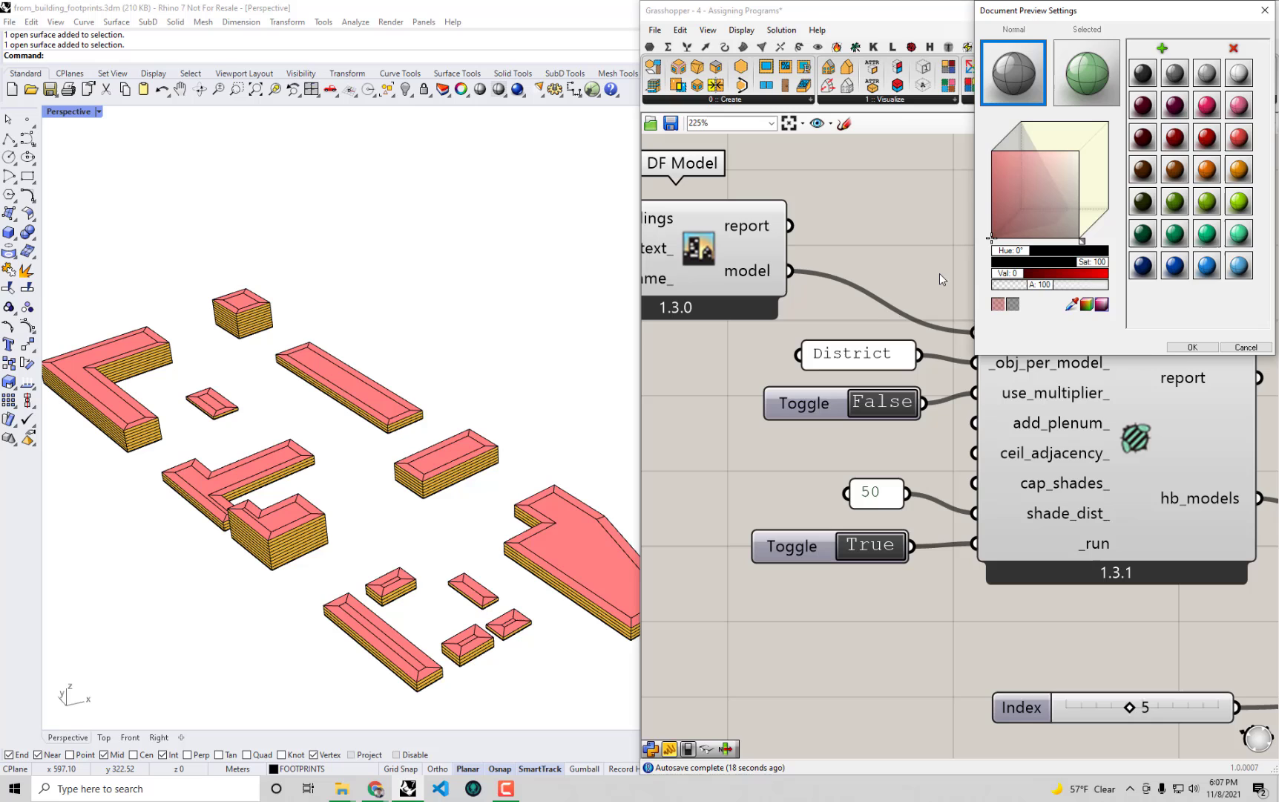
pyautogui.click(1192, 347)
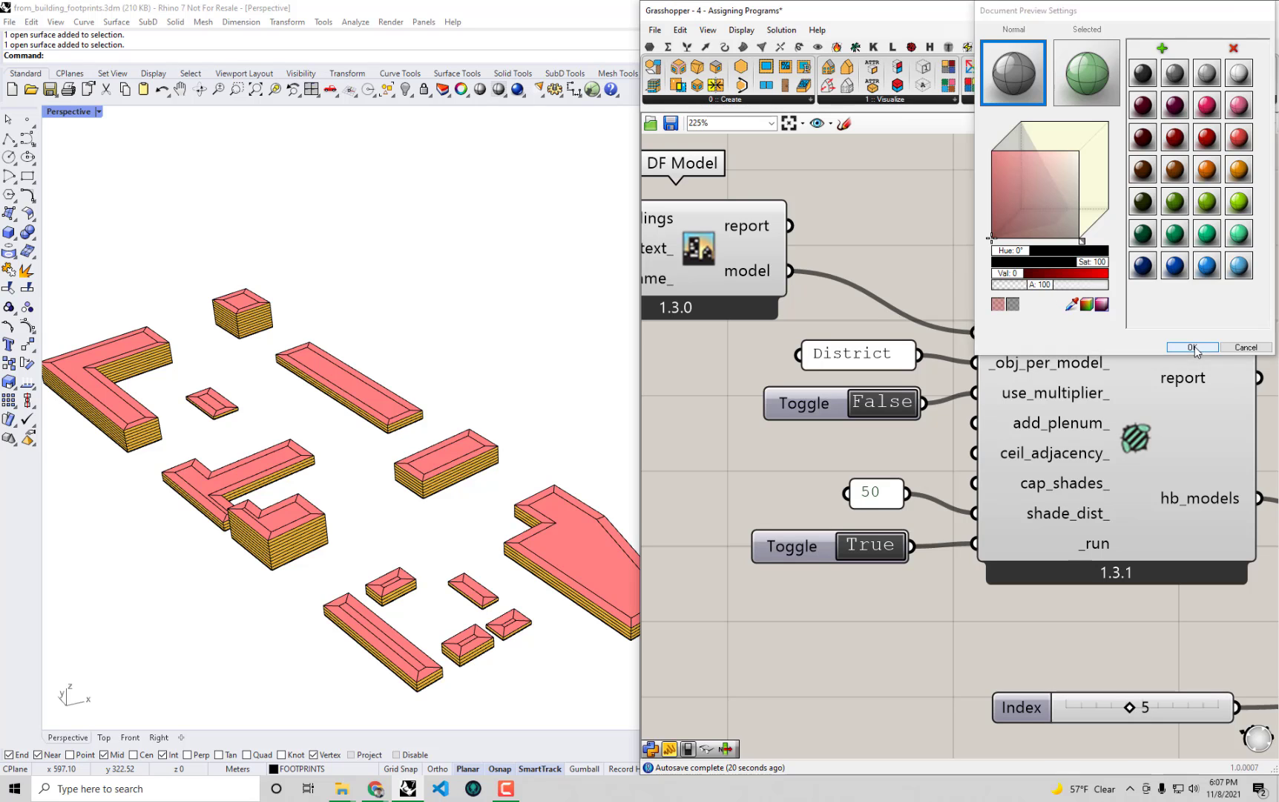
# Examine the stories and thermal zones of the buildings across the district in Rhino using the darker preview.
pyautogui.keyDown('shift'); pyautogui.moveTo(514, 524); pyautogui.dragTo(457, 493, button='right'); pyautogui.keyUp('shift')
pyautogui.scroll(-2, 469, 460)
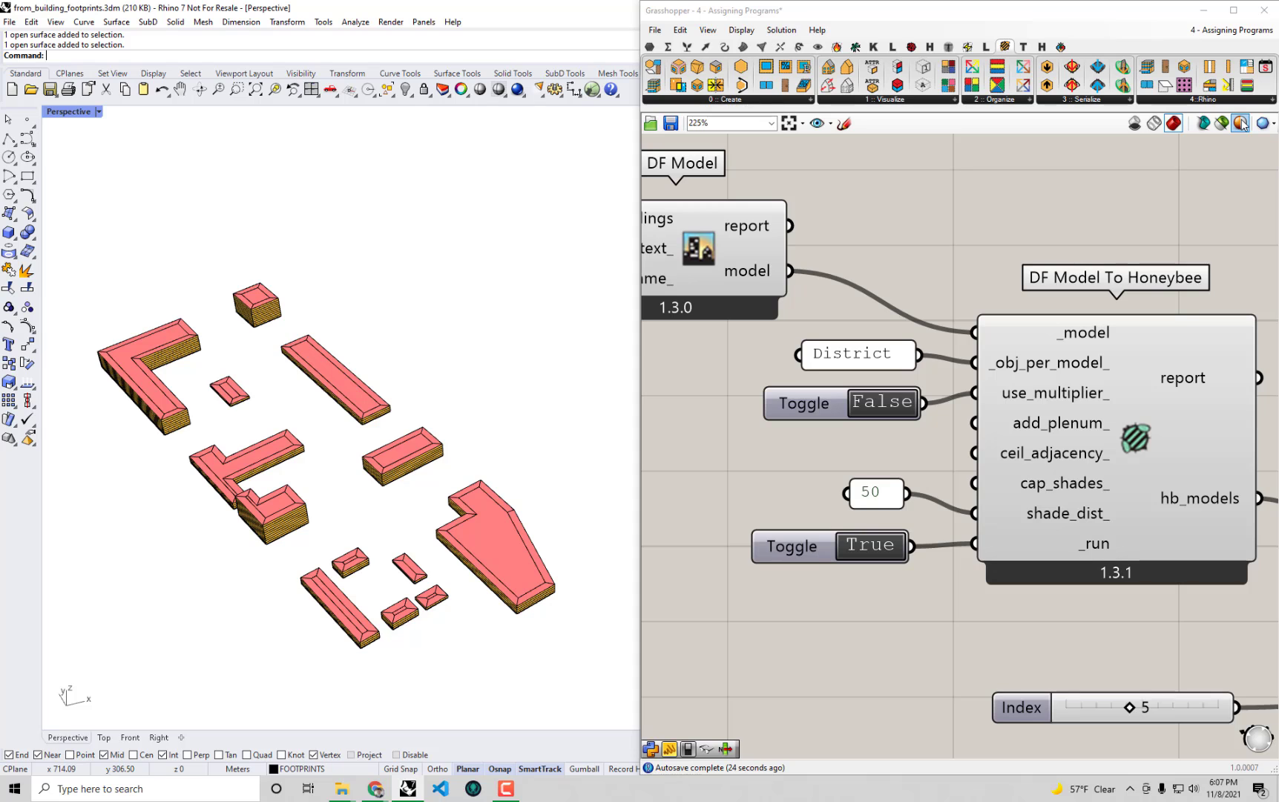
pyautogui.scroll(-4, 1054, 432)
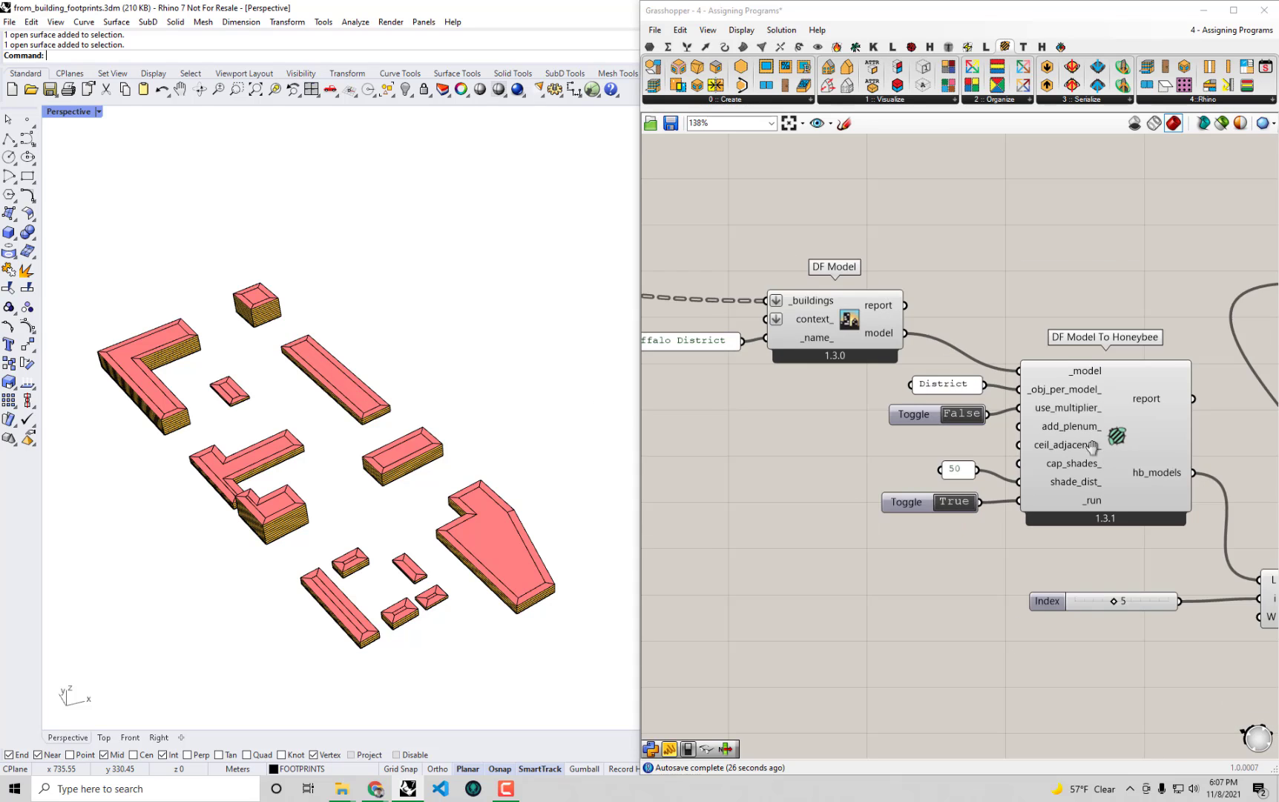
pyautogui.moveTo(457, 557); pyautogui.dragTo(450, 526, button='right')
pyautogui.scroll(5, 403, 457)
pyautogui.scroll(-5, 403, 437)
pyautogui.scroll(3, 416, 415)
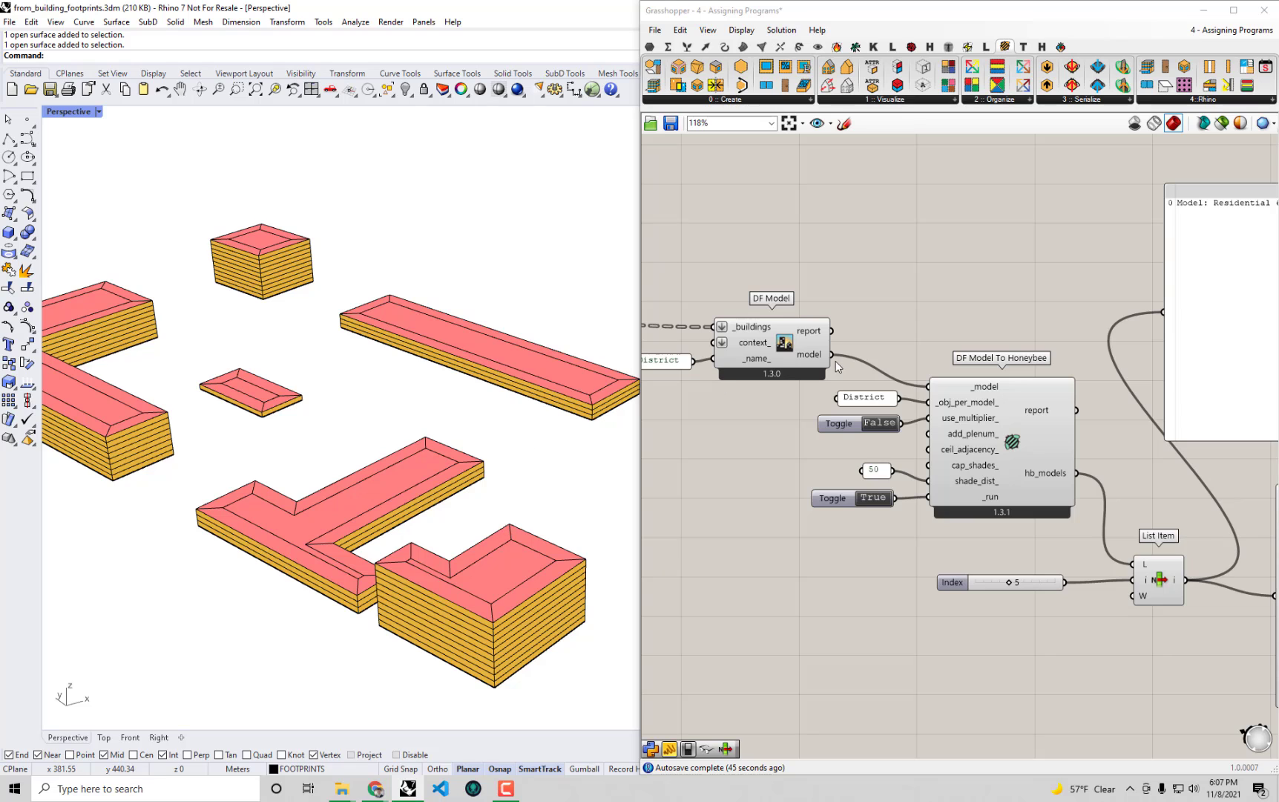
pyautogui.click(937, 268)
pyautogui.keyDown('shift'); pyautogui.moveTo(468, 451); pyautogui.dragTo(362, 450, button='right'); pyautogui.keyUp('shift')
pyautogui.keyDown('shift'); pyautogui.moveTo(568, 432); pyautogui.dragTo(456, 408, button='right'); pyautogui.keyUp('shift')
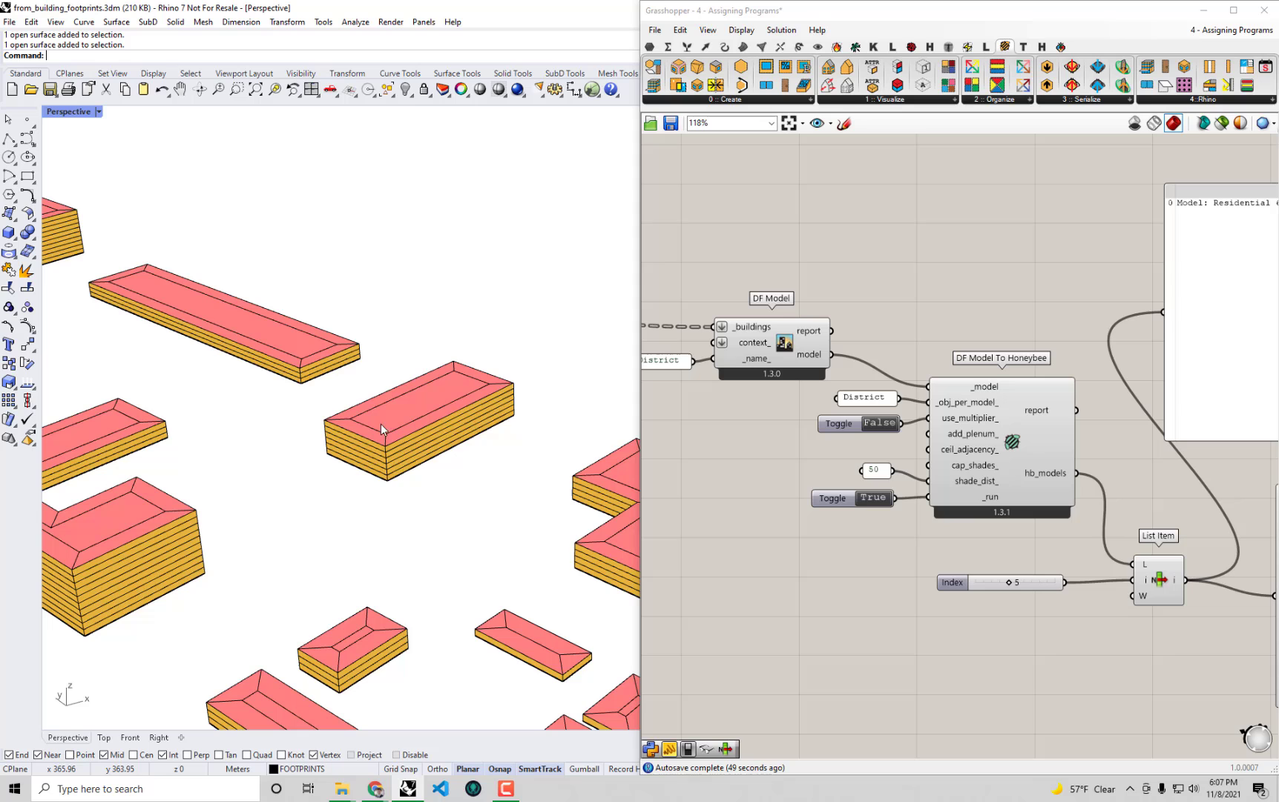
pyautogui.scroll(-2, 424, 411)
pyautogui.keyDown('shift'); pyautogui.moveTo(364, 456); pyautogui.dragTo(280, 467, button='right'); pyautogui.keyUp('shift')
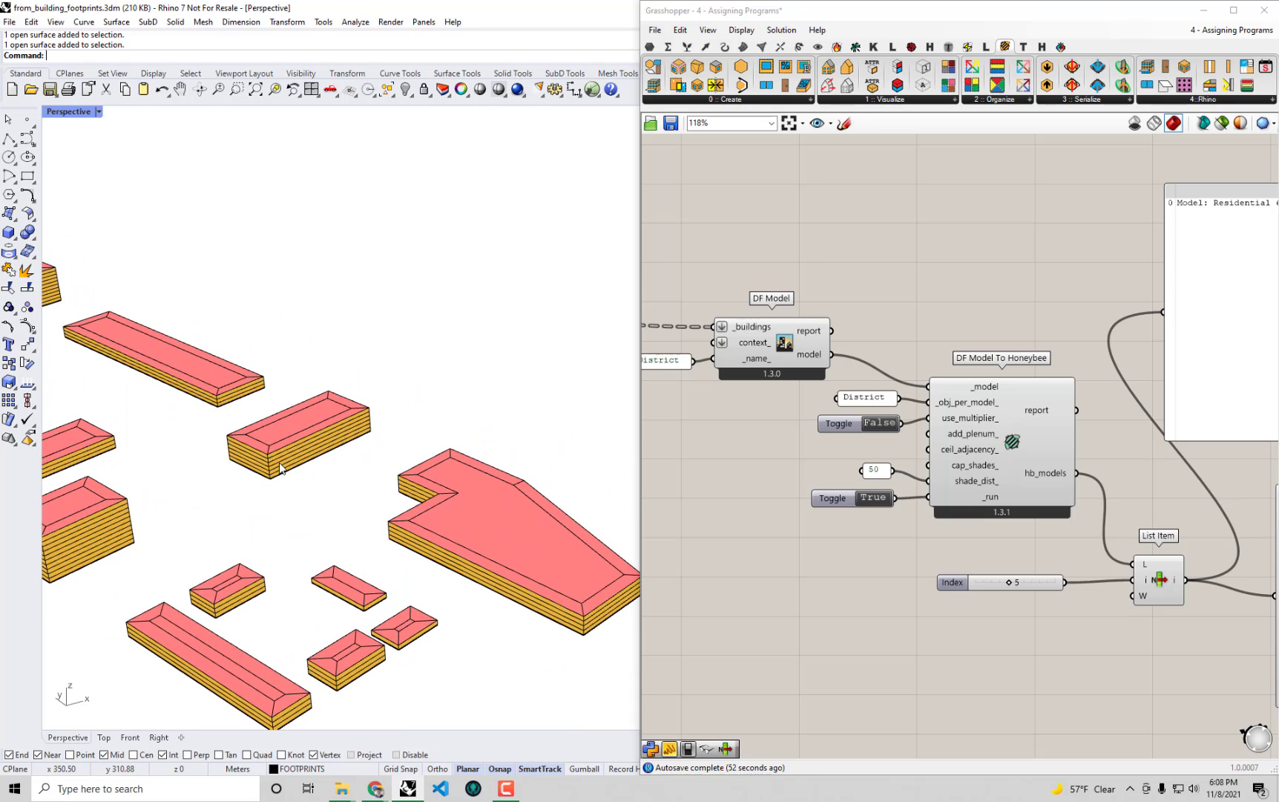